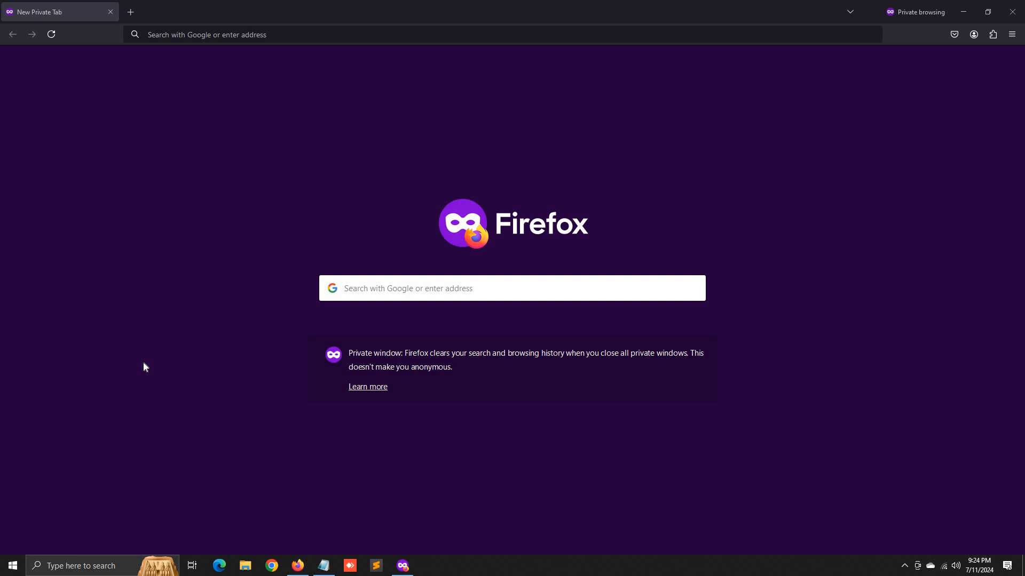
- Load google.com in the private Firefox window using the address bar autofill
left_click(213, 35)
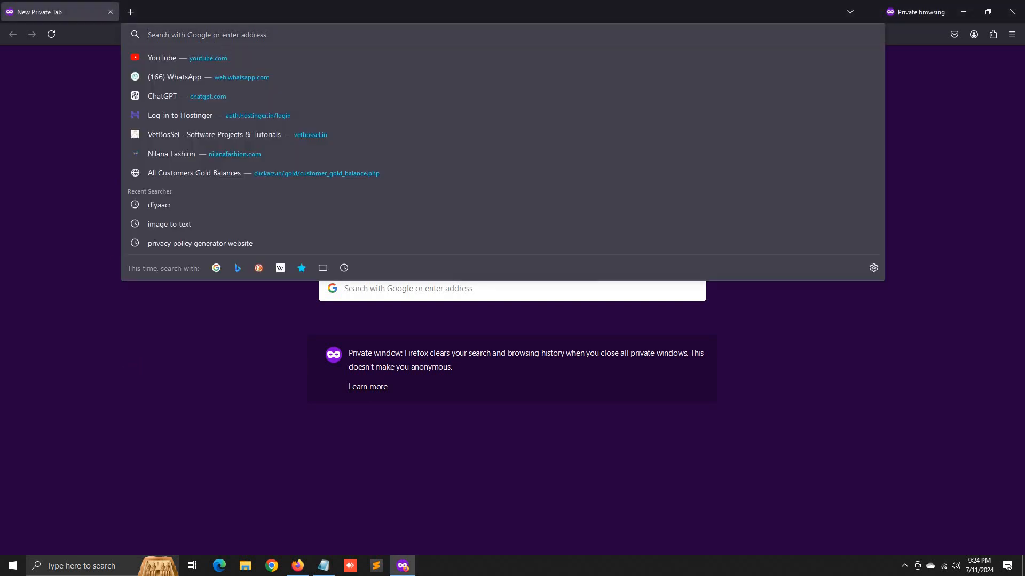
type("google.com/")
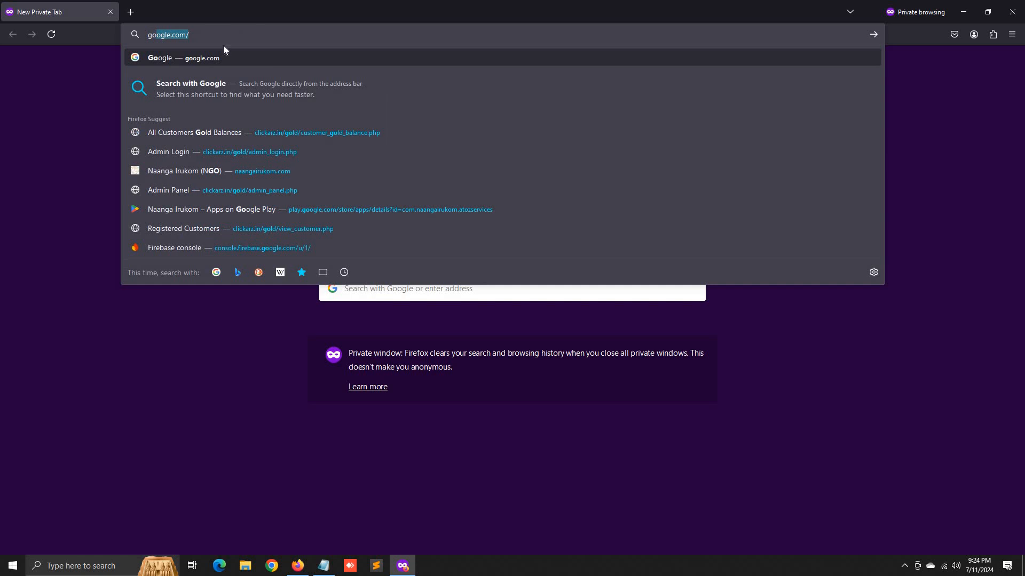
key("Return")
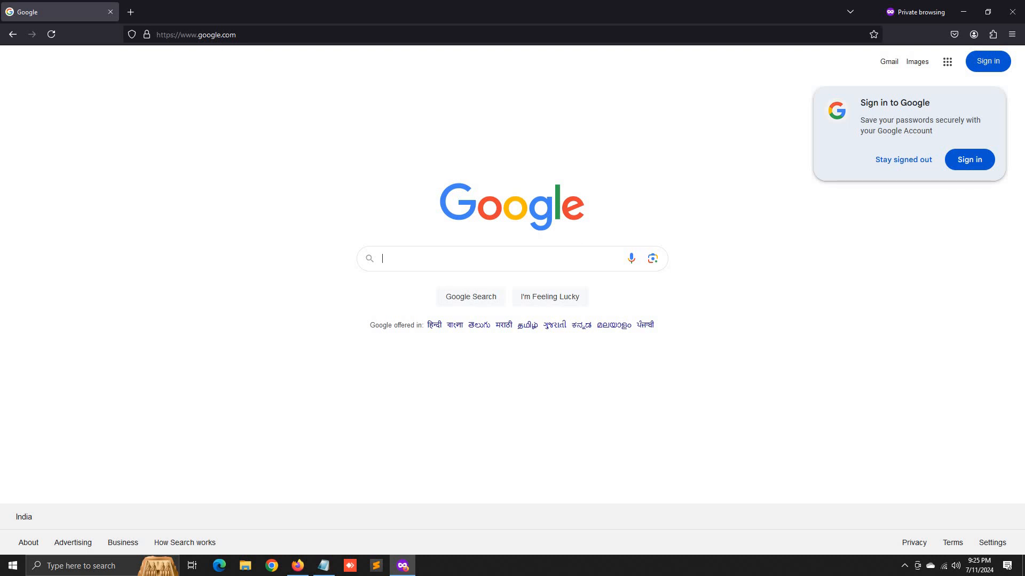
- Search Google for 'sri murugan thangamaligai', decline location access, and open the shop's website
type("jjs")
key("ctrl+a")
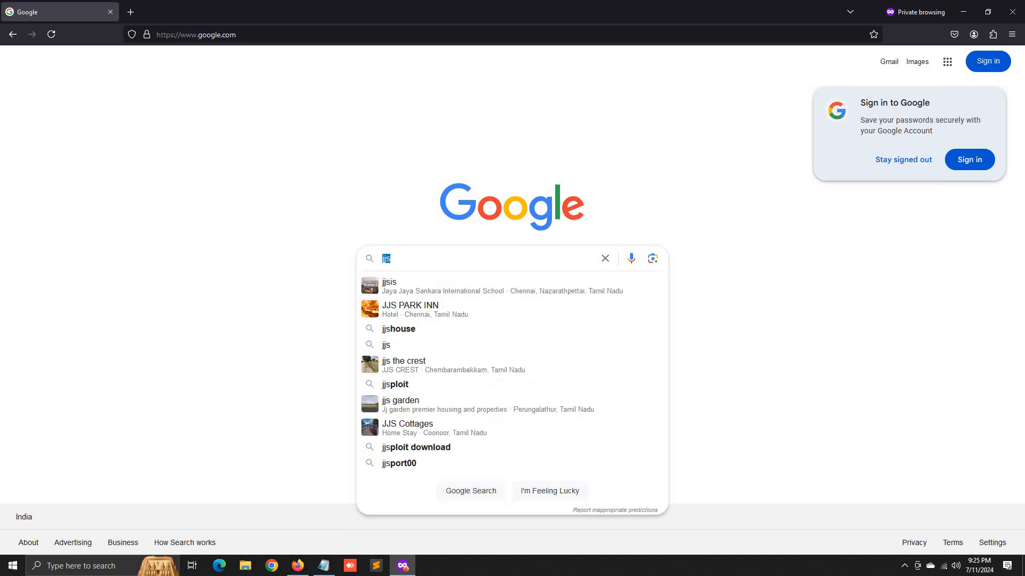
type("sri mu")
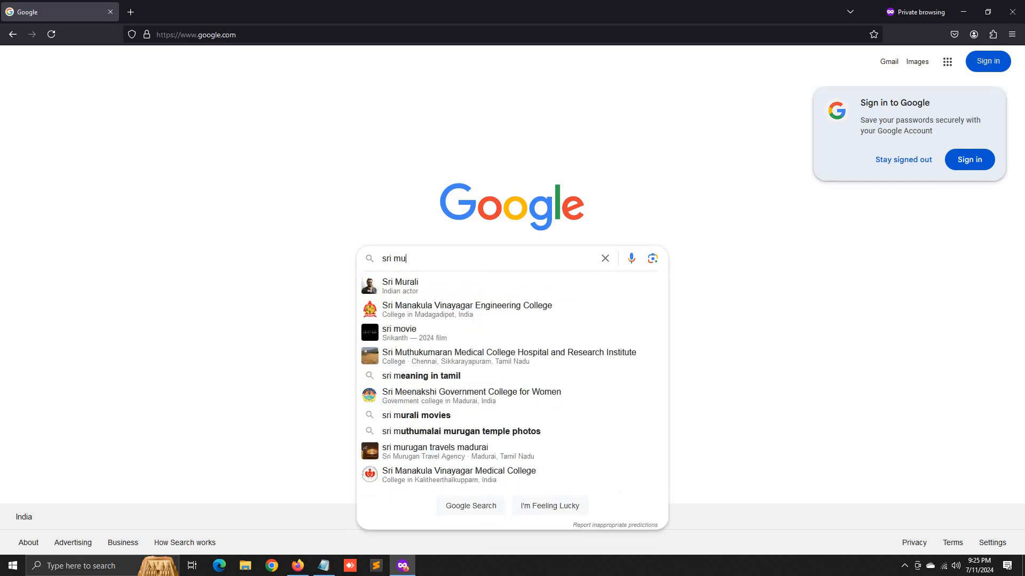
type("ruga")
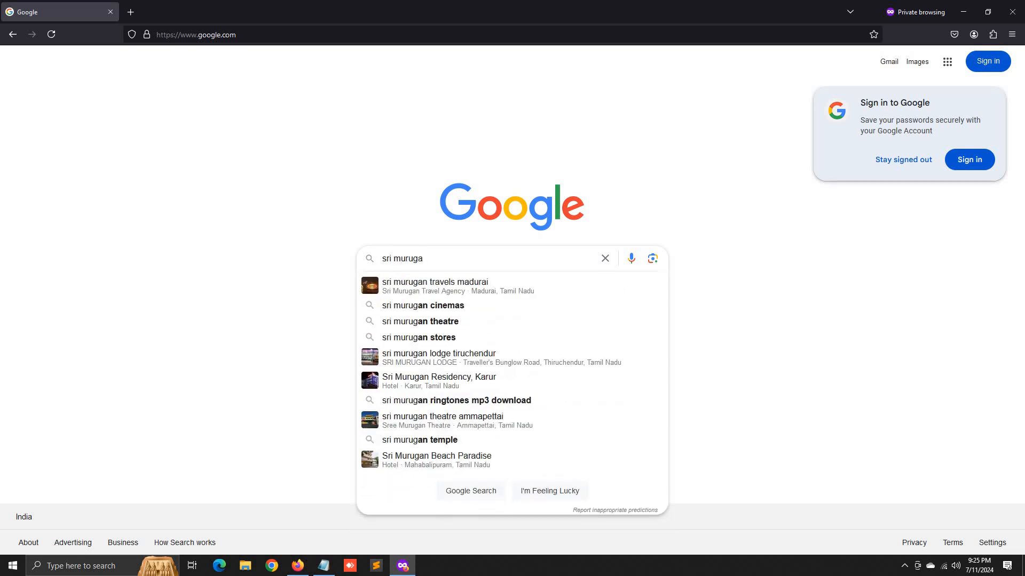
type("n tha")
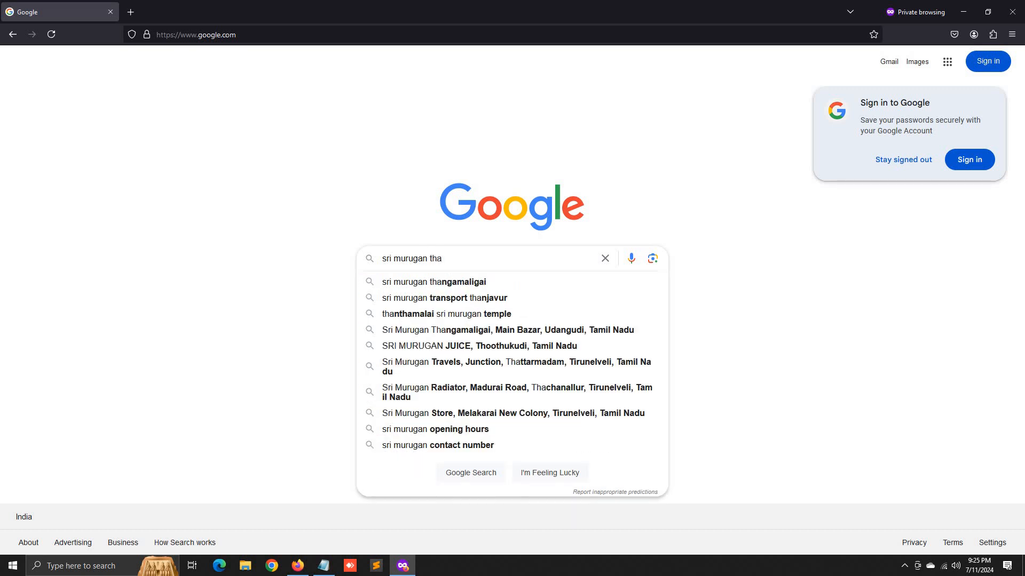
type("nga")
type("maligai")
key("Return")
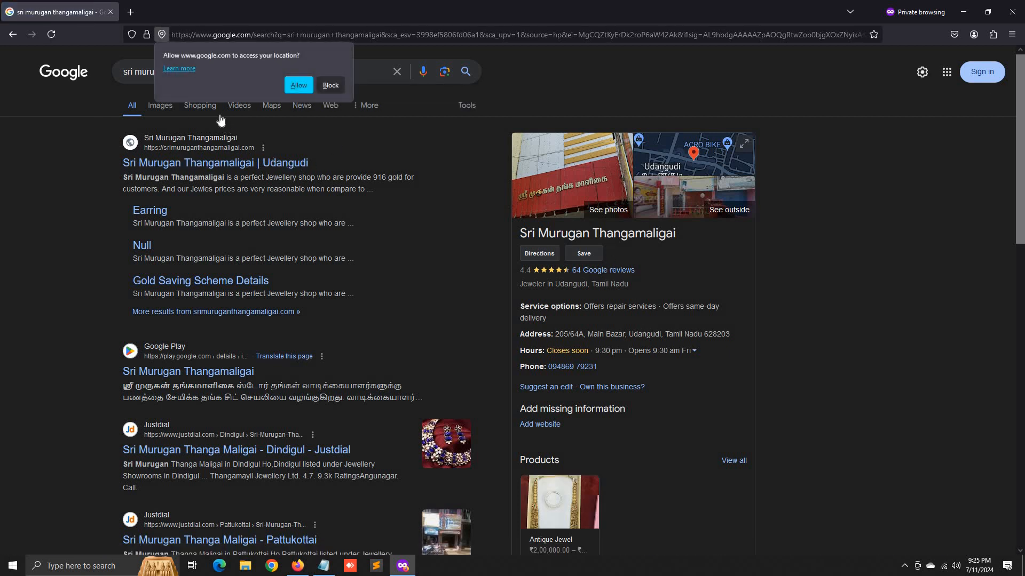
left_click(326, 84)
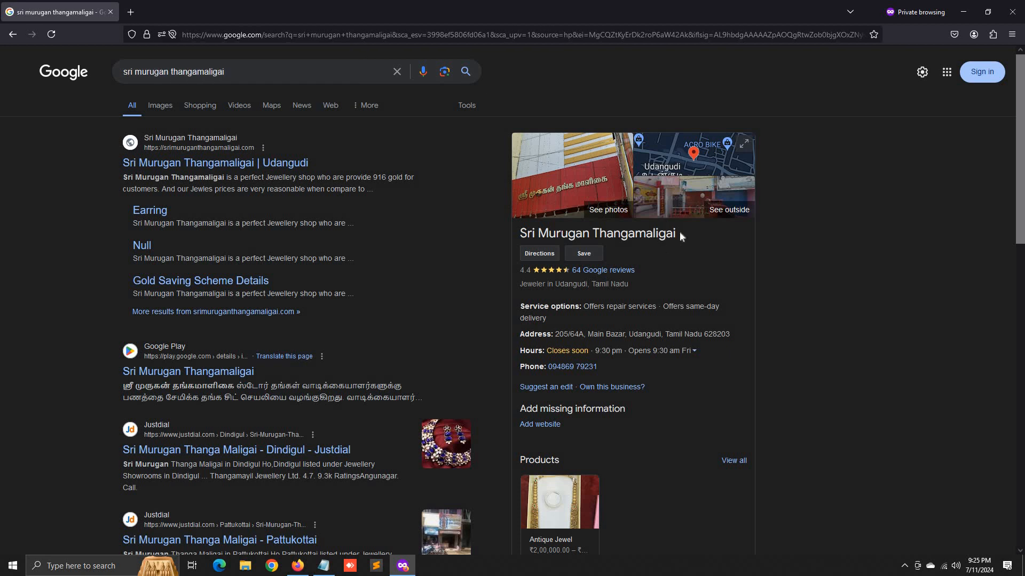
left_click(250, 163)
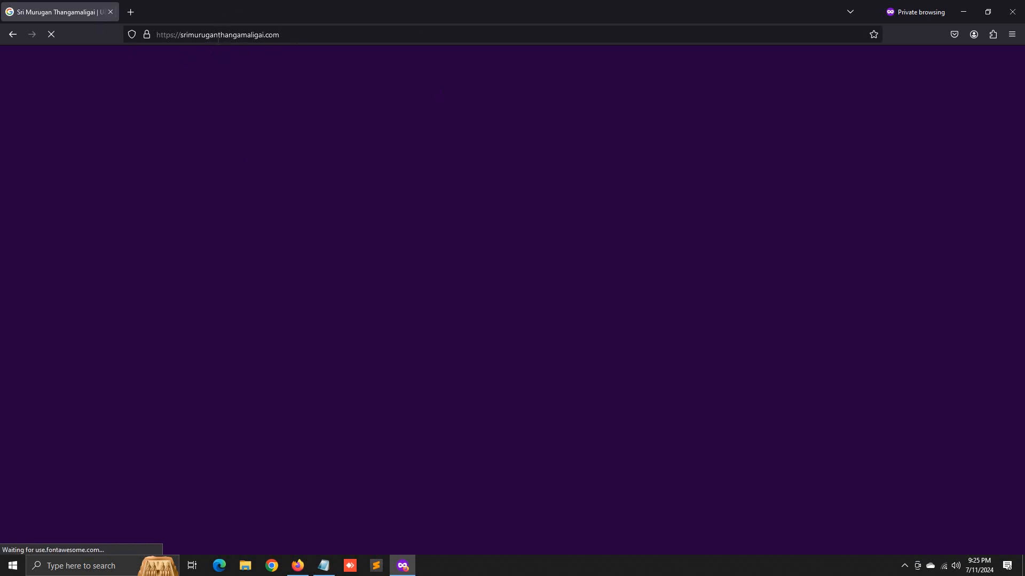
- Inspect the srimuruganthangamaligai.com domain and its .com ending in the address bar
double_click(219, 34)
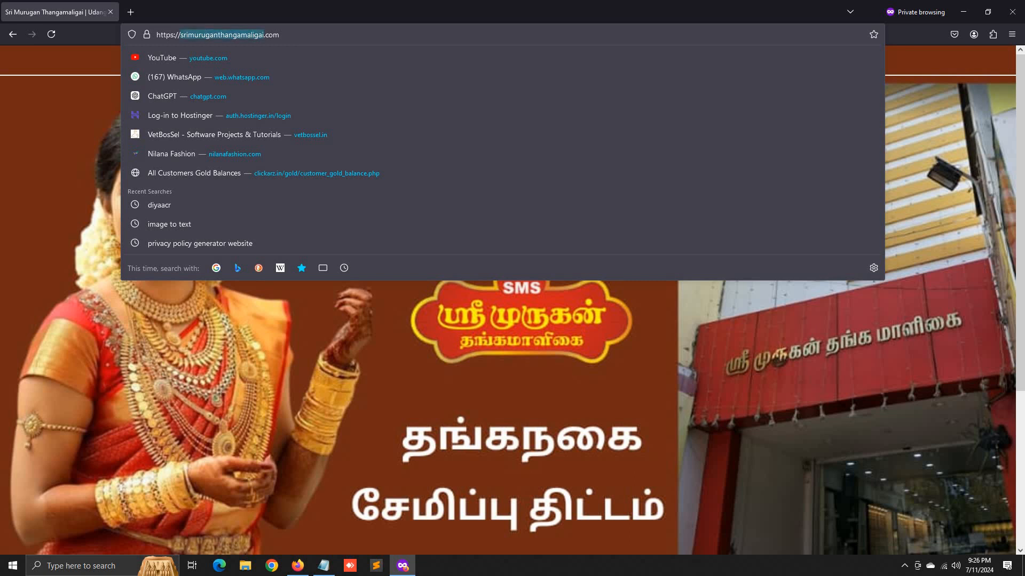
double_click(276, 35)
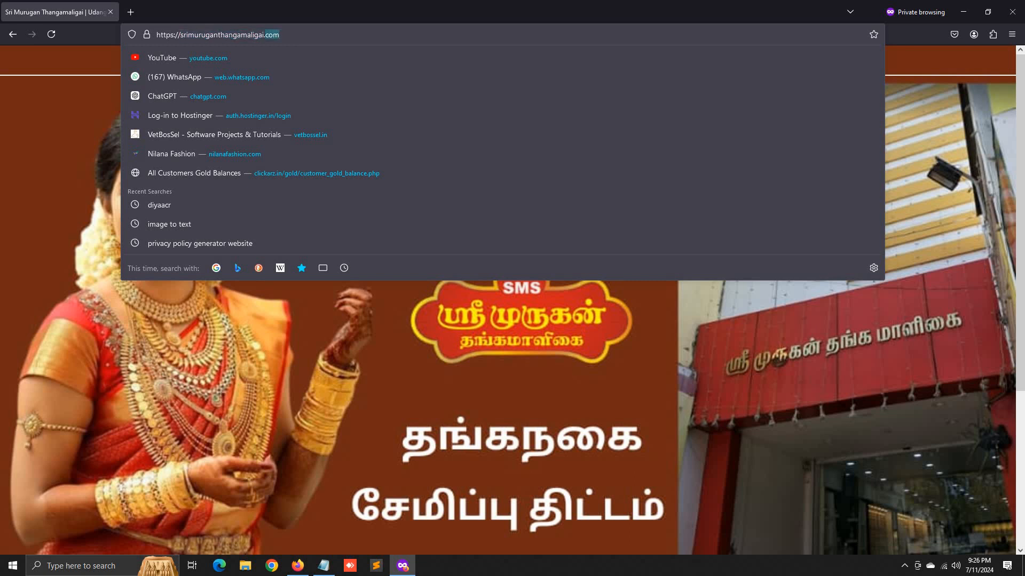
double_click(235, 35)
double_click(276, 36)
left_click(224, 35)
double_click(272, 35)
left_click(68, 176)
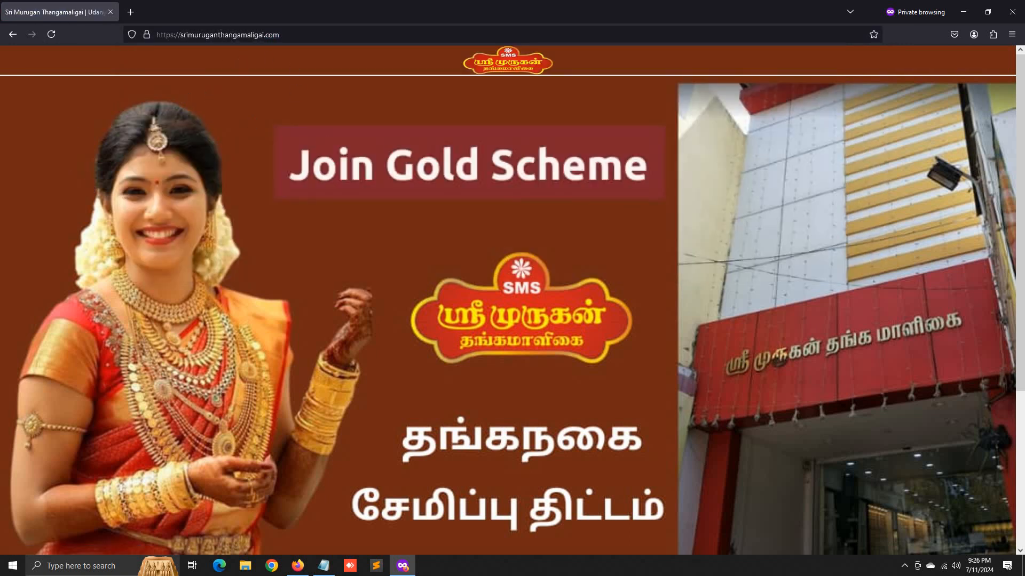
double_click(264, 35)
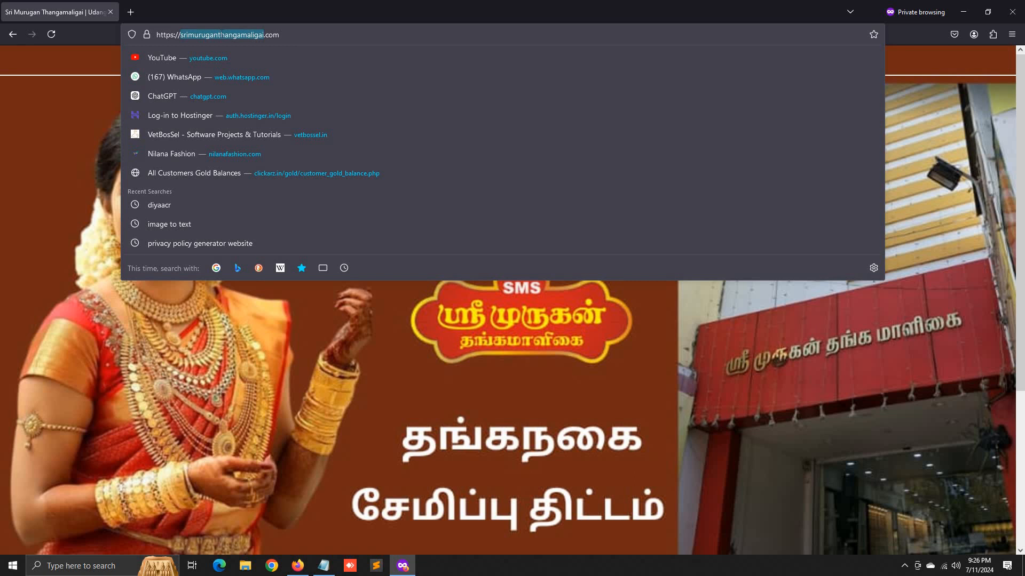
- Reload the homepage, scroll down to the gold and silver rates, and open a new private tab
left_click(2, 220)
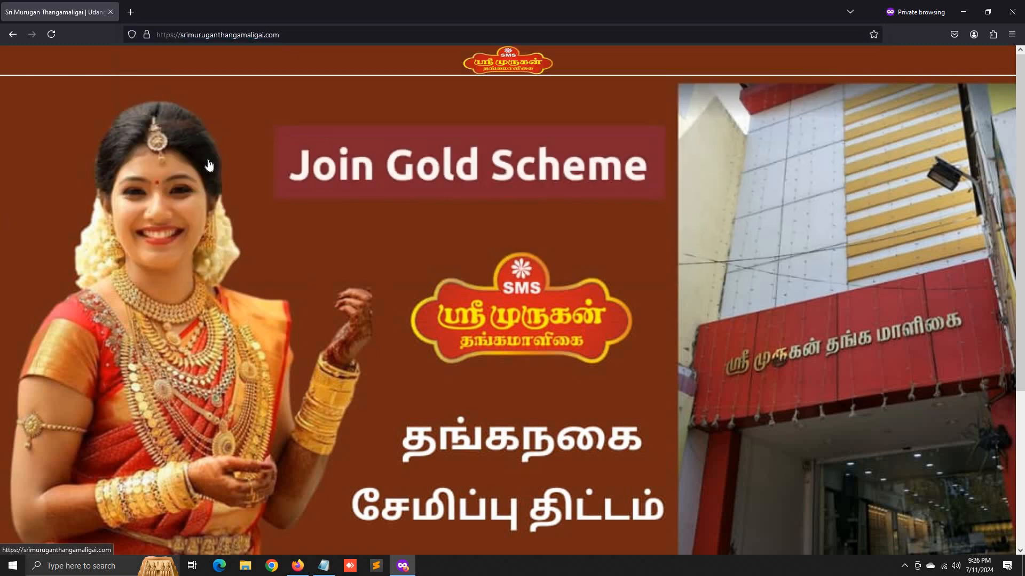
scroll(269, 299, "down", 4)
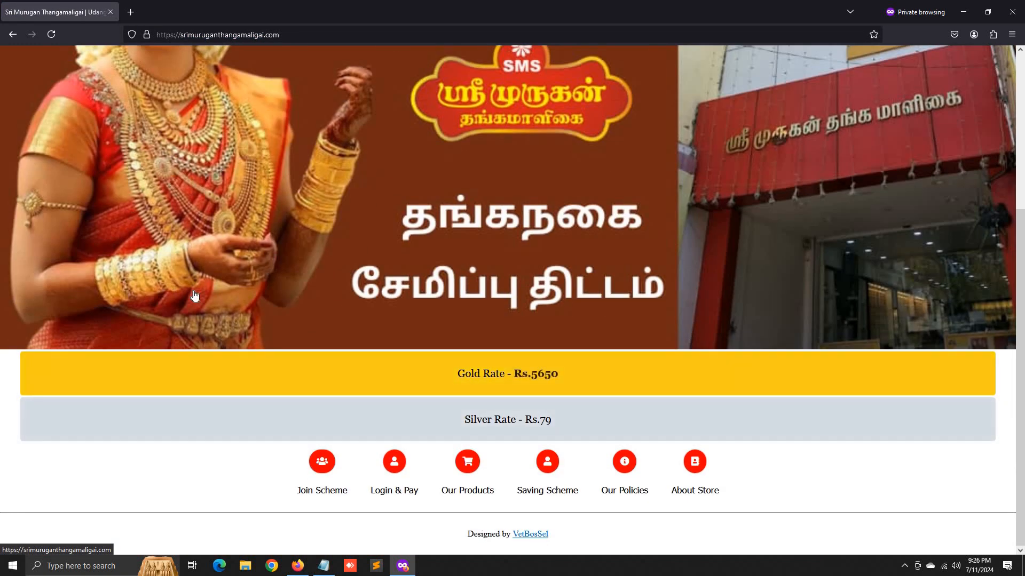
scroll(165, 267, "up", 4)
left_click(163, 237)
scroll(384, 491, "down", 4)
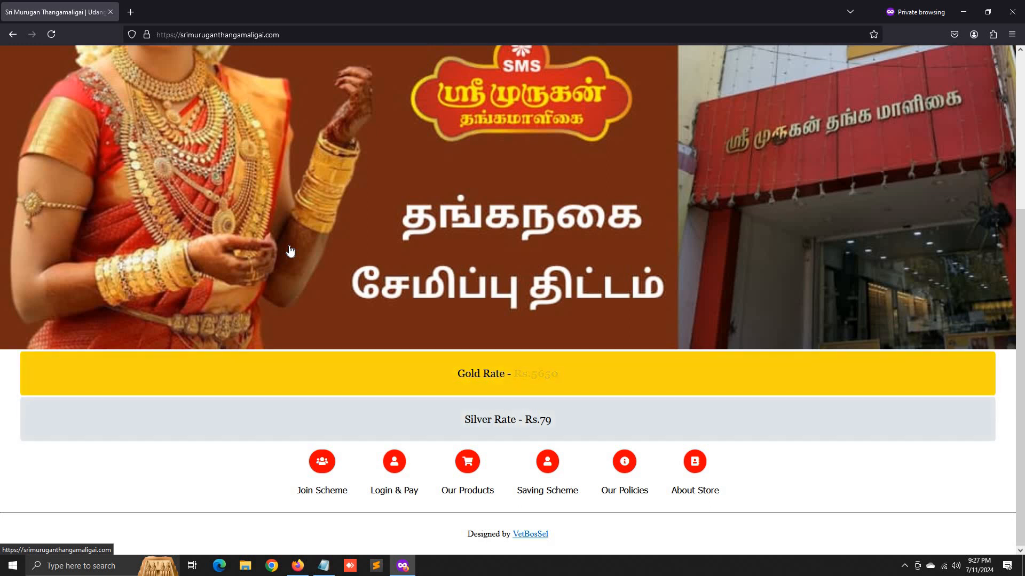
left_click(126, 18)
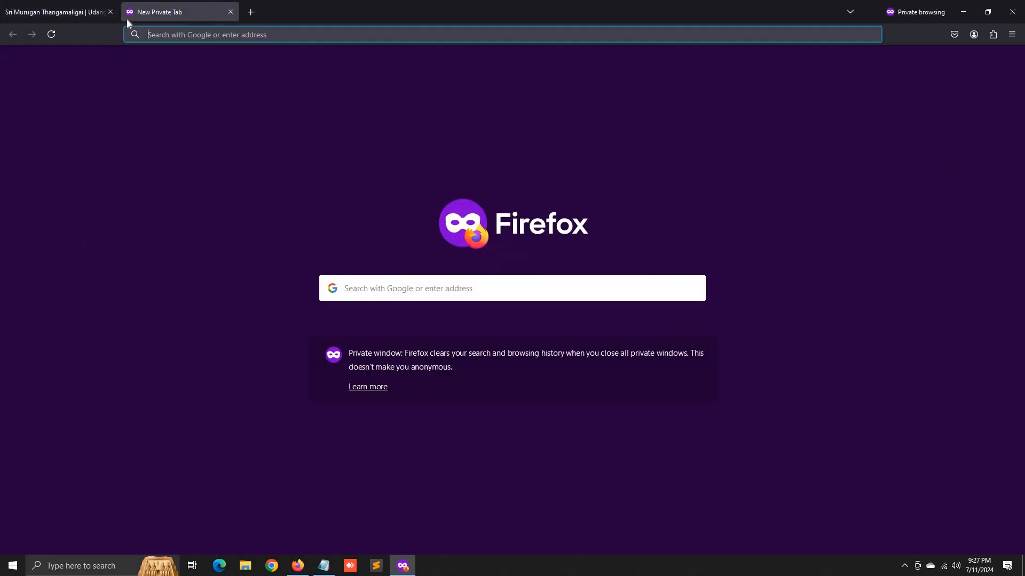
- Search Google for 'hostinger' and open the 'Hostinger | Everything You Need to Create a Website' result
type("ho")
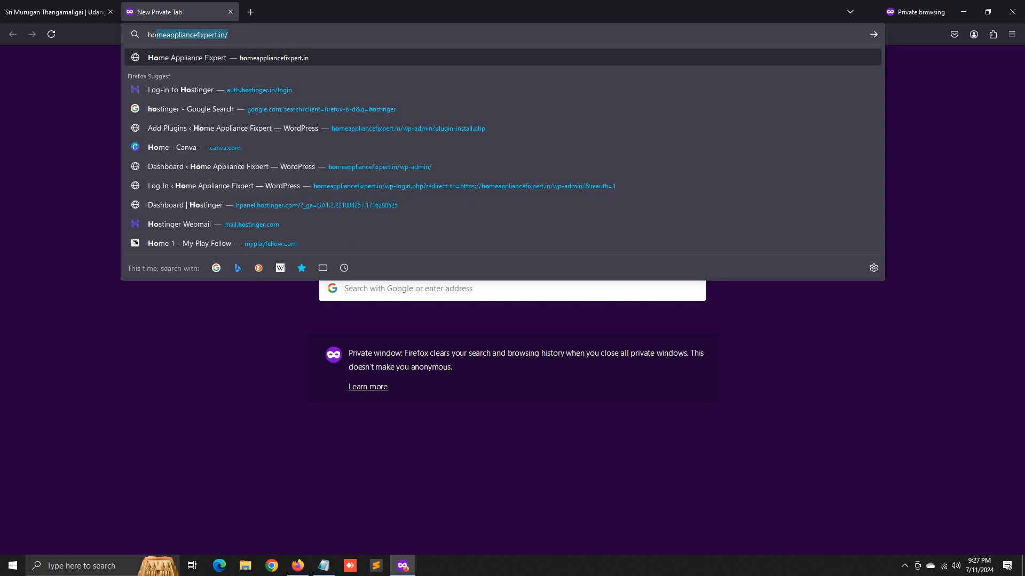
type("sti")
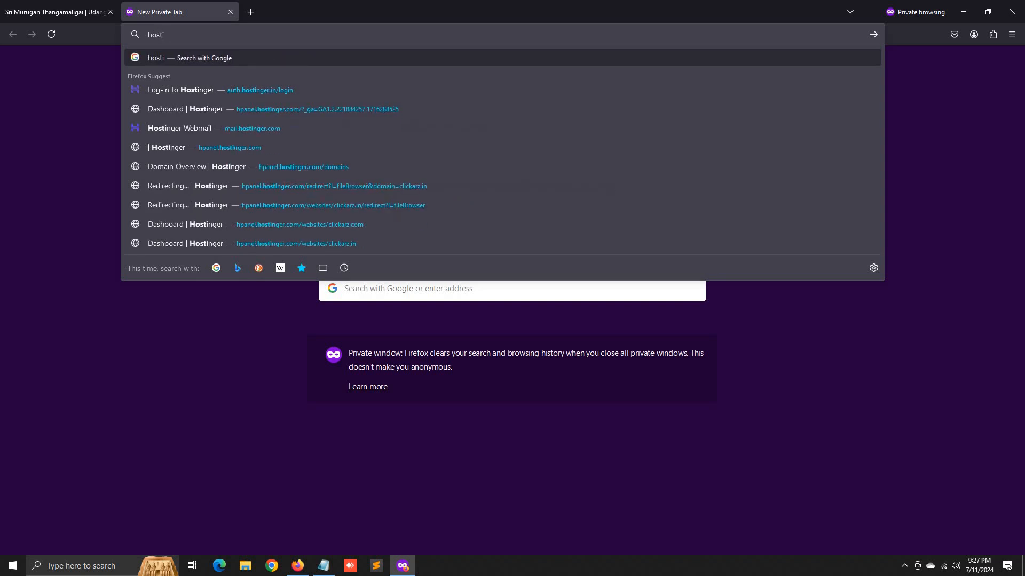
type("nger")
key("Return")
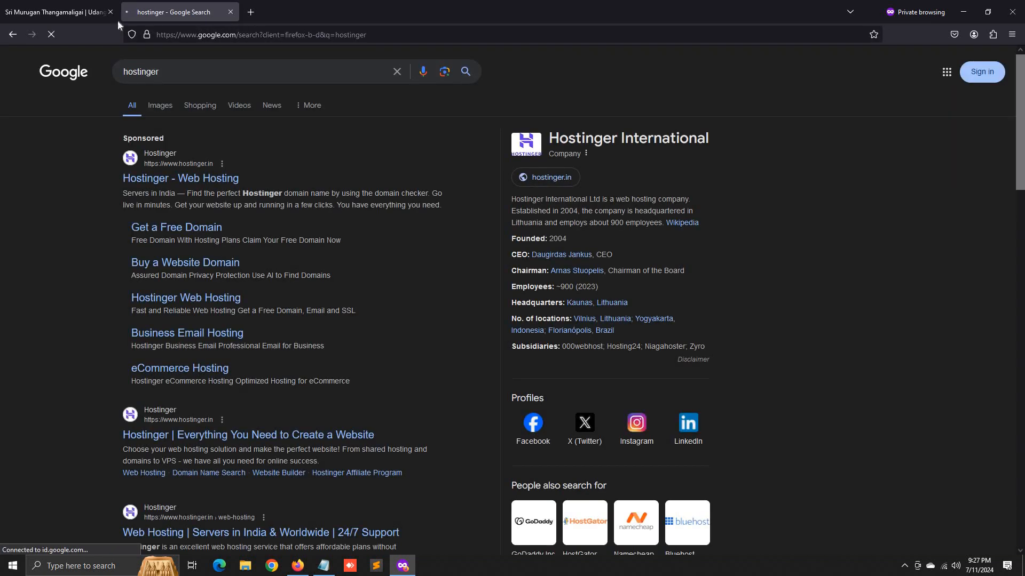
left_click(246, 442)
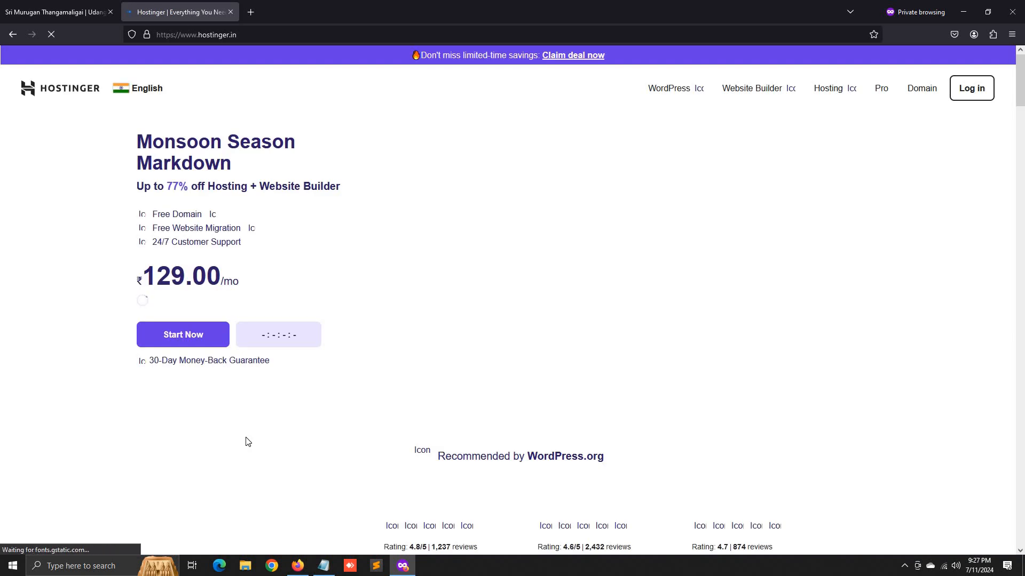
- Go to Hosting > Web Hosting and compare the Single, Premium, Business and Cloud Startup plan features
scroll(767, 204, "down", 4)
scroll(767, 205, "up", 5)
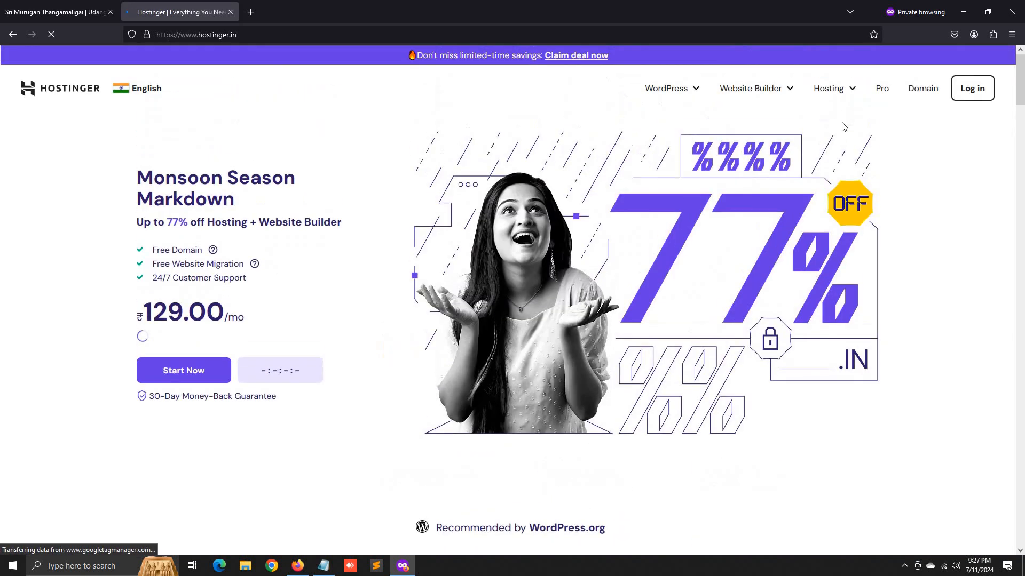
left_click(841, 93)
left_click(807, 122)
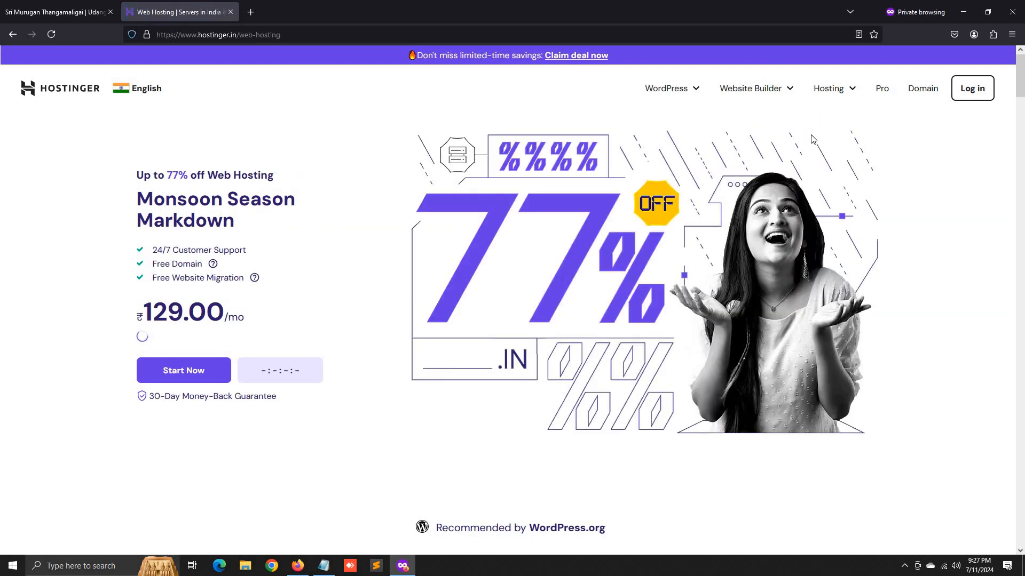
scroll(315, 347, "down", 8)
scroll(243, 386, "down", 4)
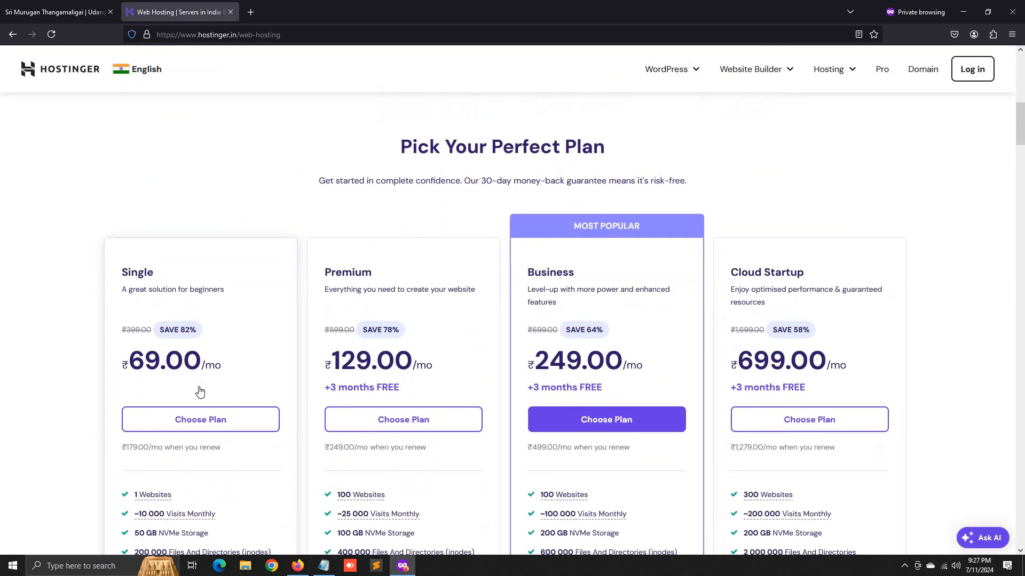
mouse_move(148, 333)
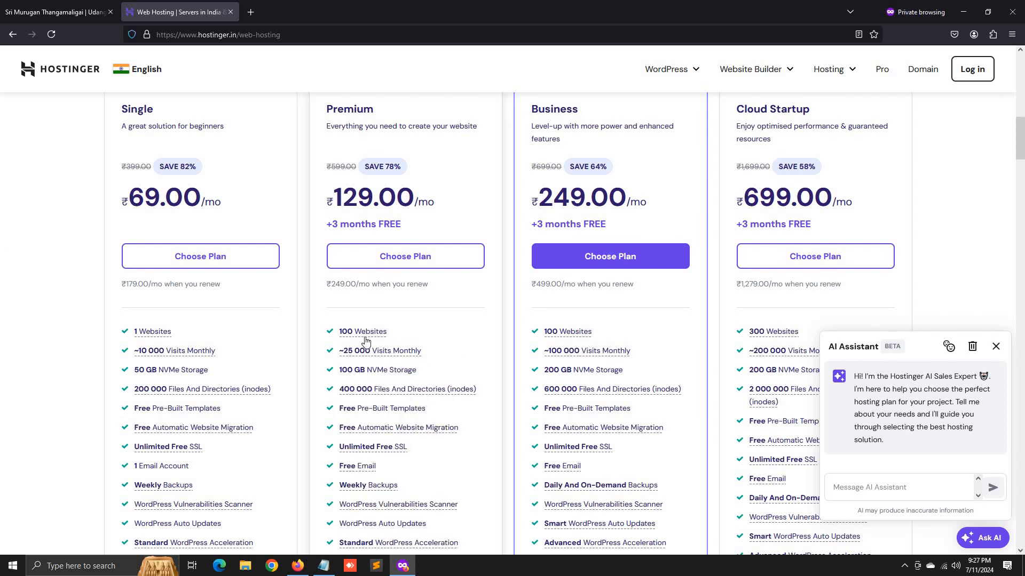
mouse_move(367, 338)
scroll(346, 377, "down", 2)
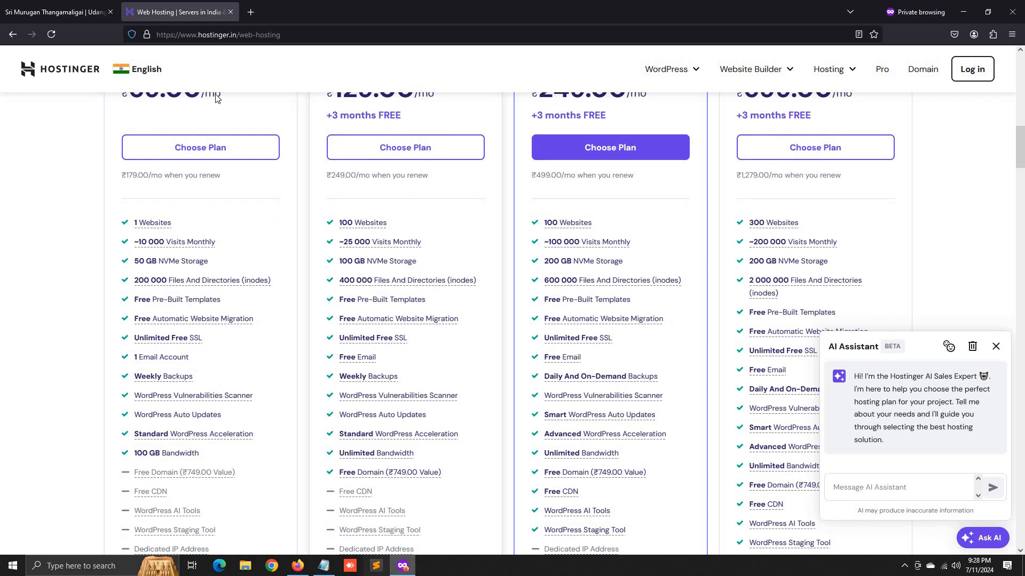
scroll(235, 281, "up", 10)
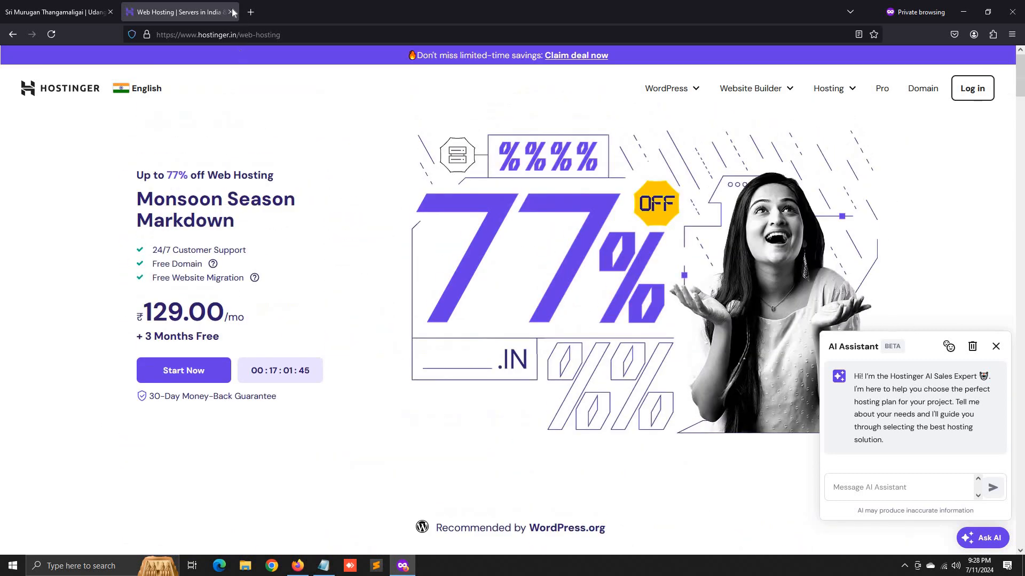
- Restore the closed web hosting tab with Ctrl+Shift+T and choose the ₹129.00/mo Premium plan
left_click(250, 11)
left_click(230, 11)
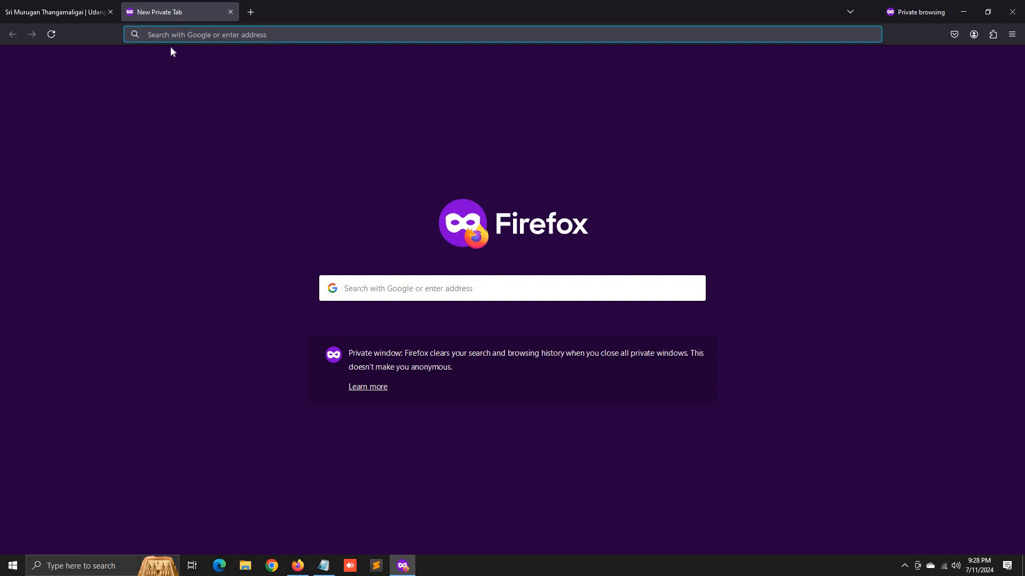
type("homeappliancefixpert.in/")
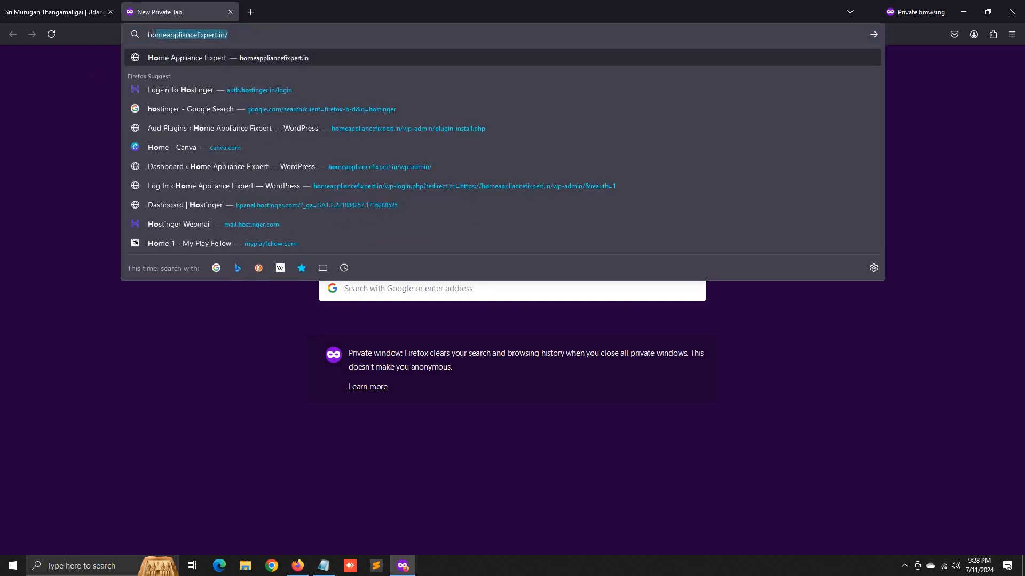
key("ctrl+shift+t")
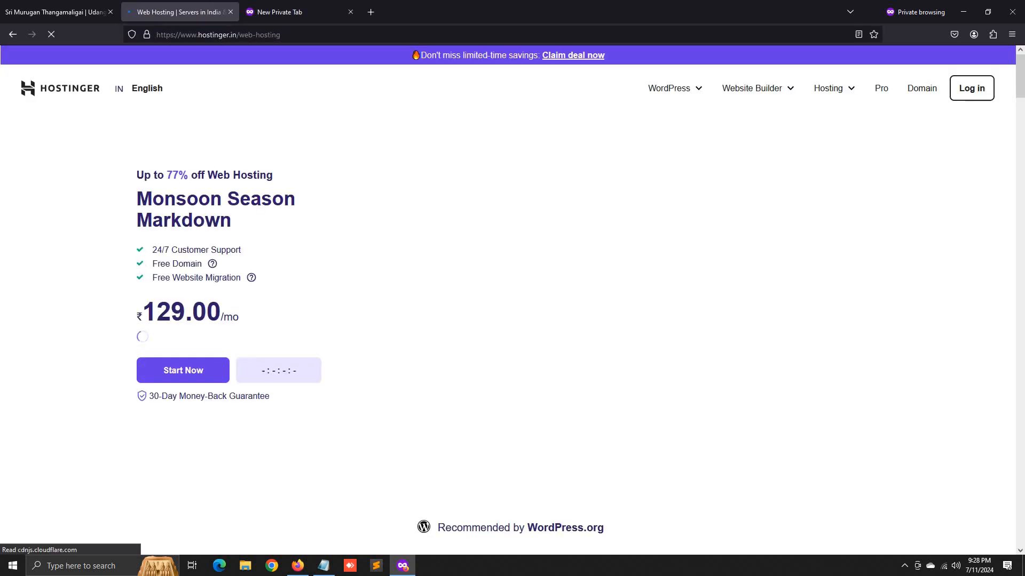
scroll(471, 302, "down", 10)
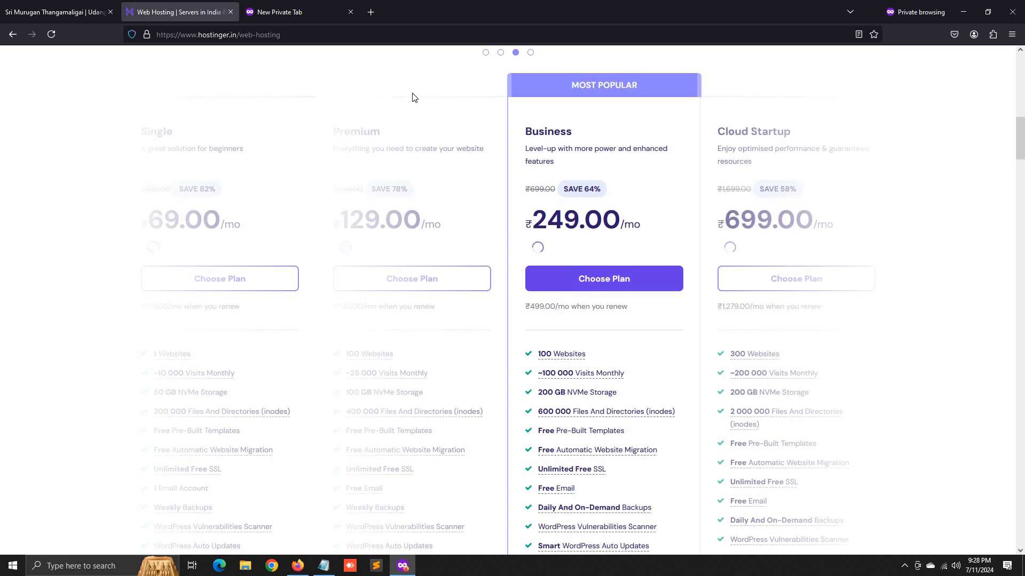
scroll(419, 274, "up", 10)
scroll(419, 337, "down", 10)
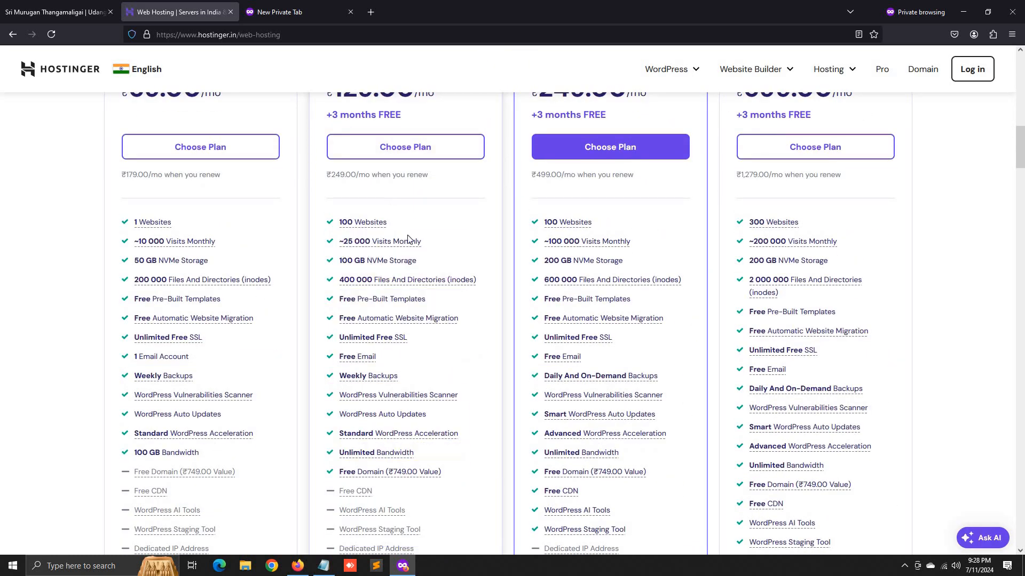
scroll(411, 239, "up", 2)
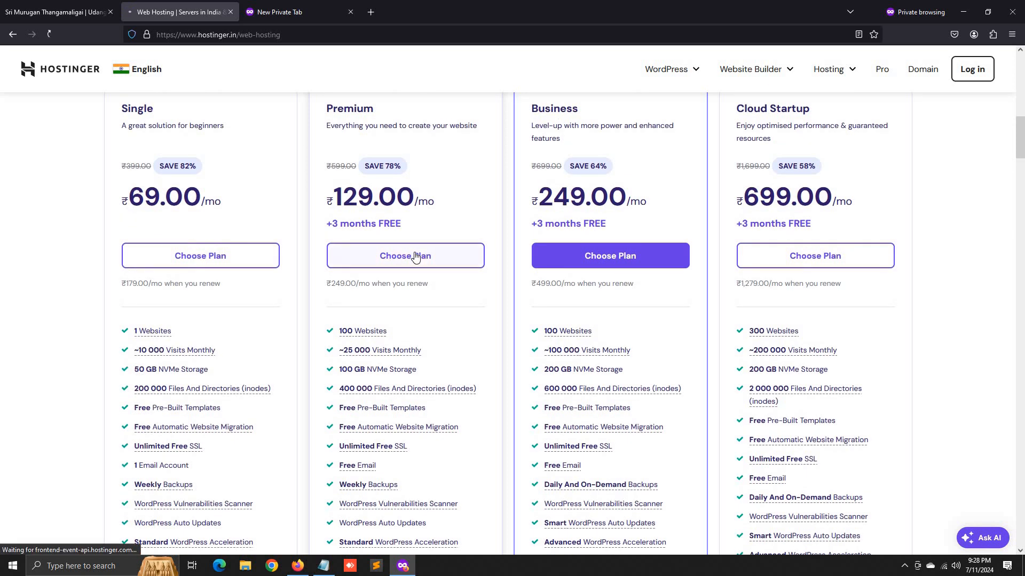
left_click(415, 257)
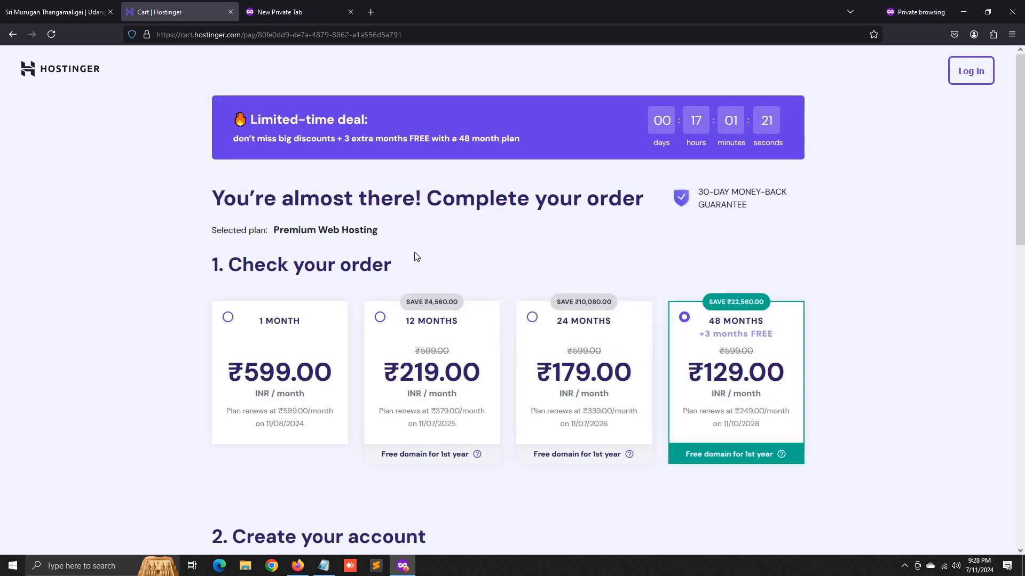
- Switch the Premium order to the 12-month term and check its ₹3,101.04 total
left_click(451, 350)
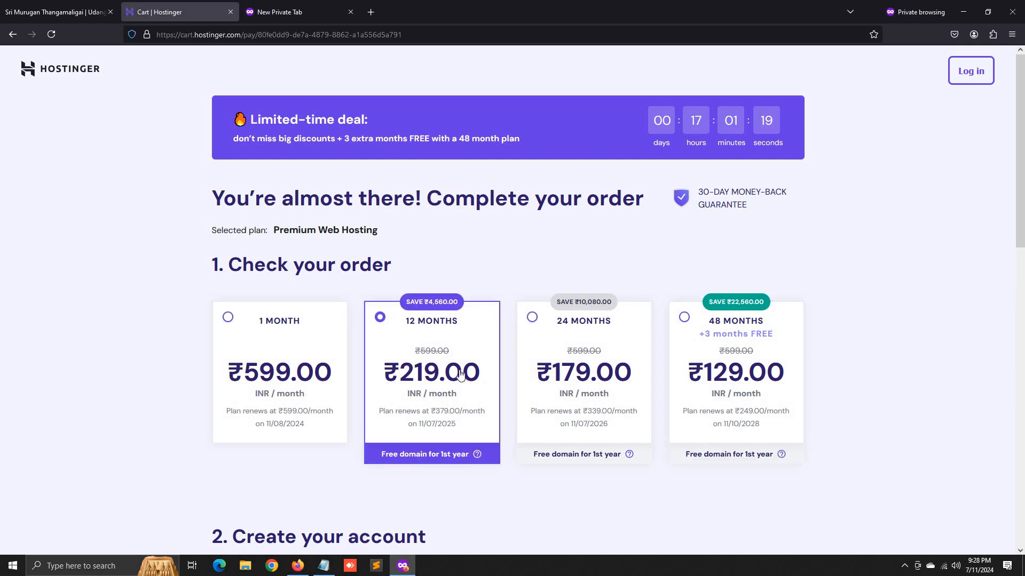
scroll(381, 274, "down", 10)
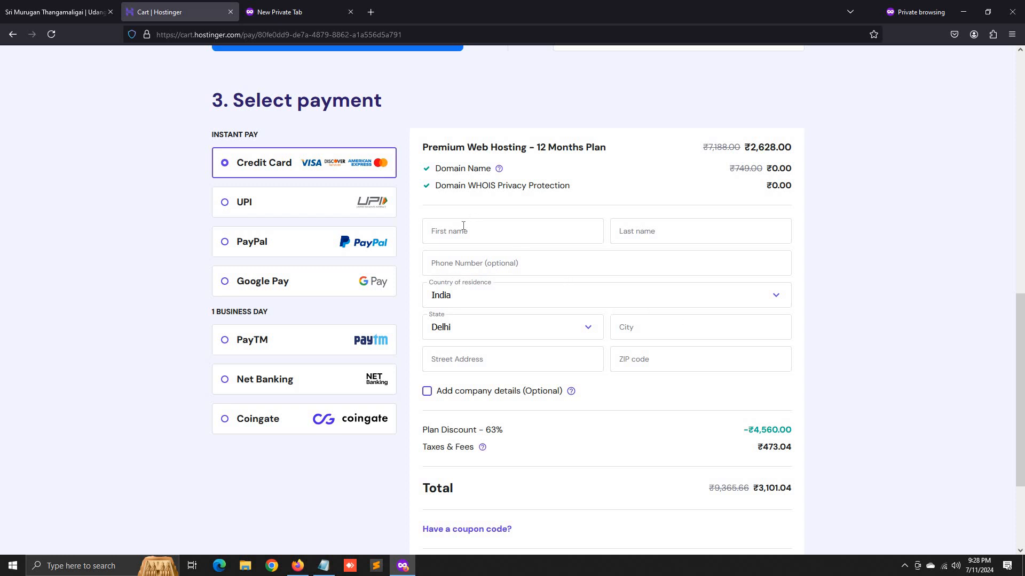
scroll(771, 418, "down", 2)
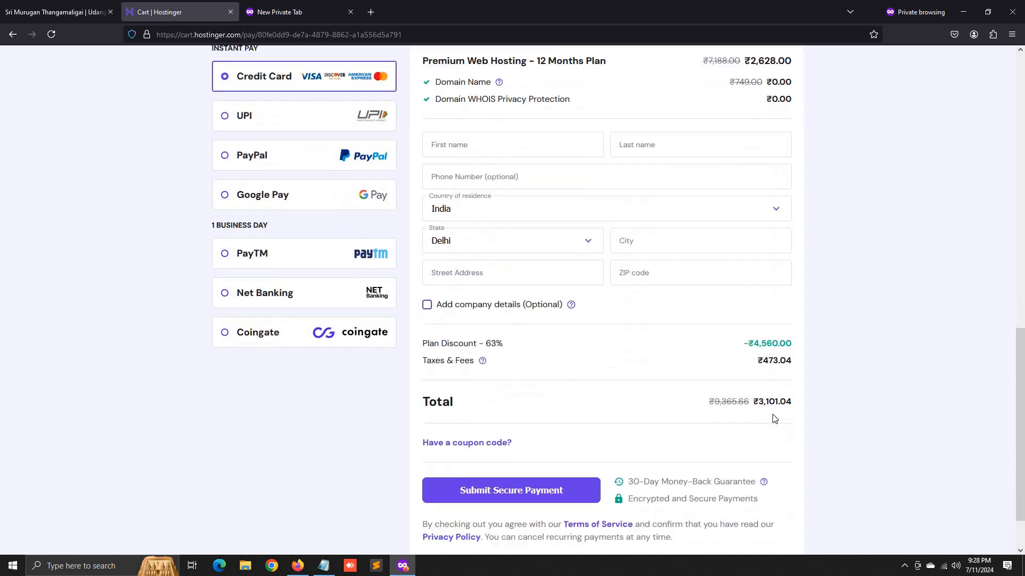
mouse_move(759, 382)
left_mouse_down()
mouse_move(778, 385)
mouse_move(768, 394)
left_mouse_up()
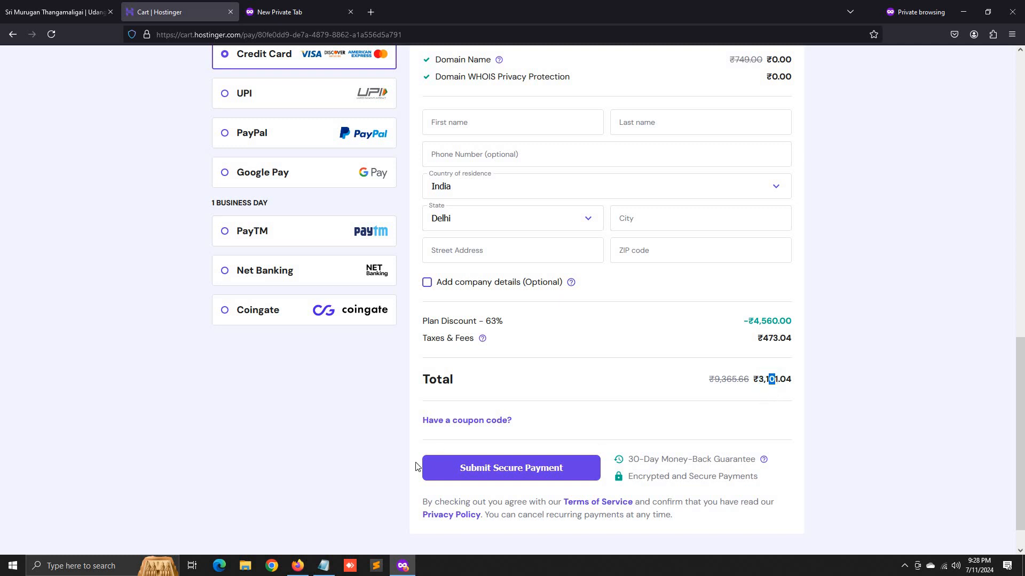
- Record the total as 3101 in Notepad, then go back to the checkout
left_click(327, 569)
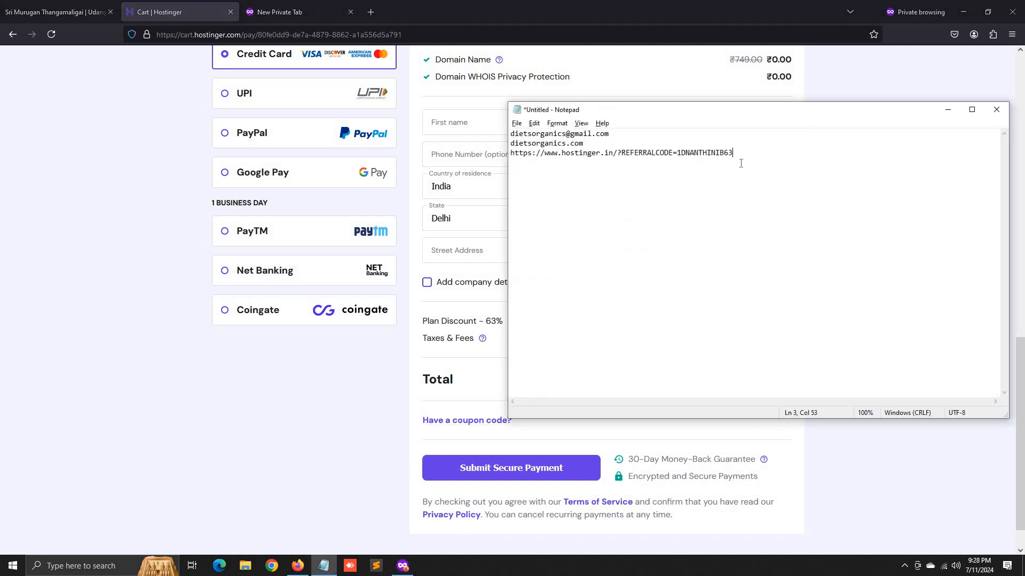
type("30")
key("BackSpace")
type("101")
left_click(69, 168)
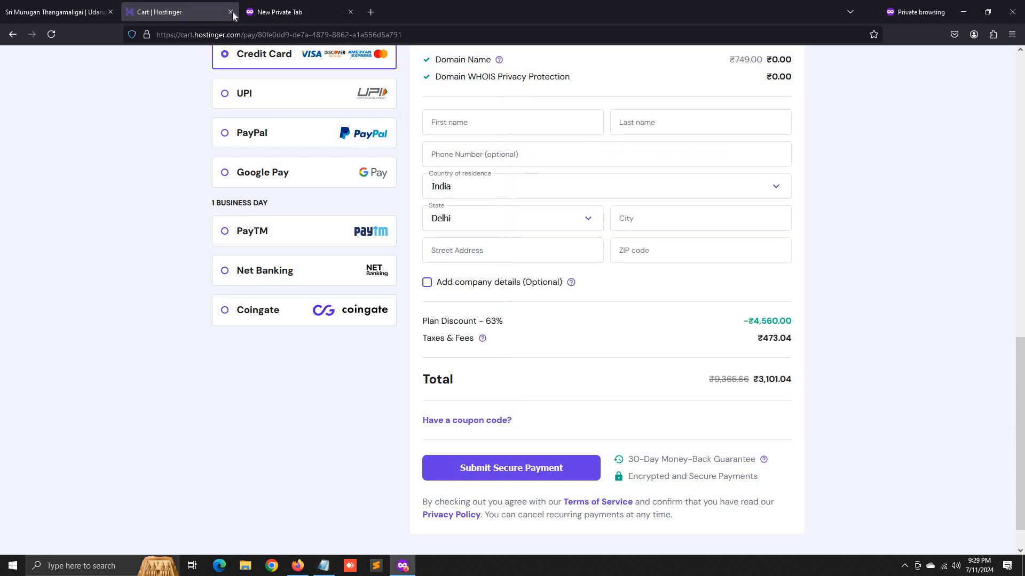
scroll(313, 177, "up", 8)
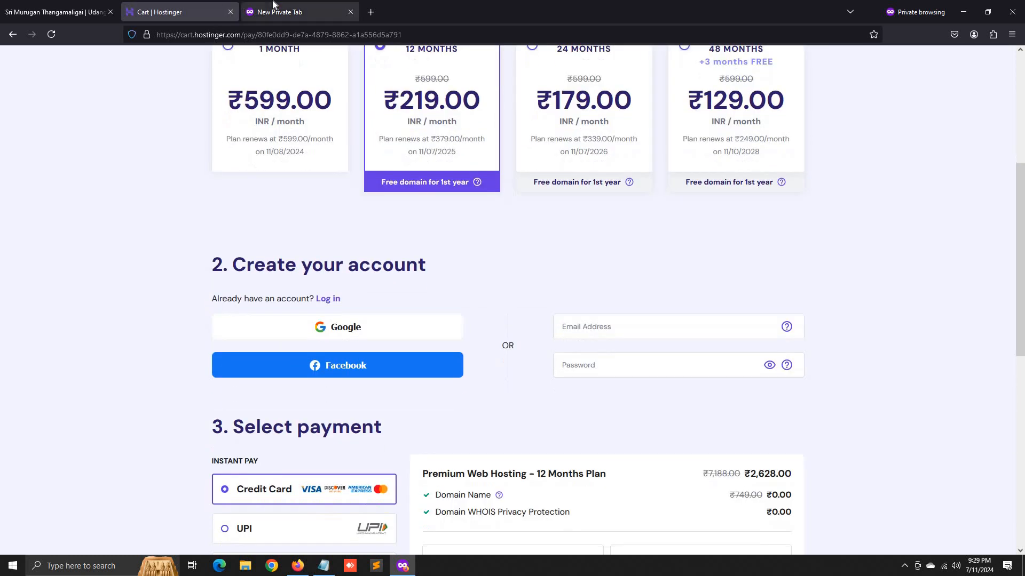
left_click(272, 4)
- Close the cart tab and load Hostinger through the referral link saved in Notepad
left_click(230, 12)
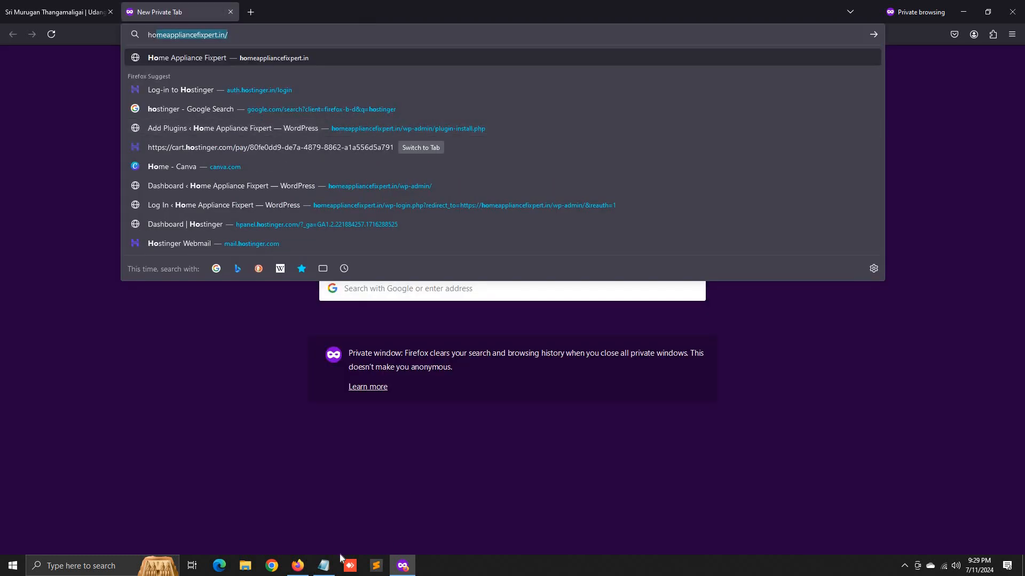
left_click(323, 564)
left_click_drag(745, 152, 500, 156)
right_click(540, 153)
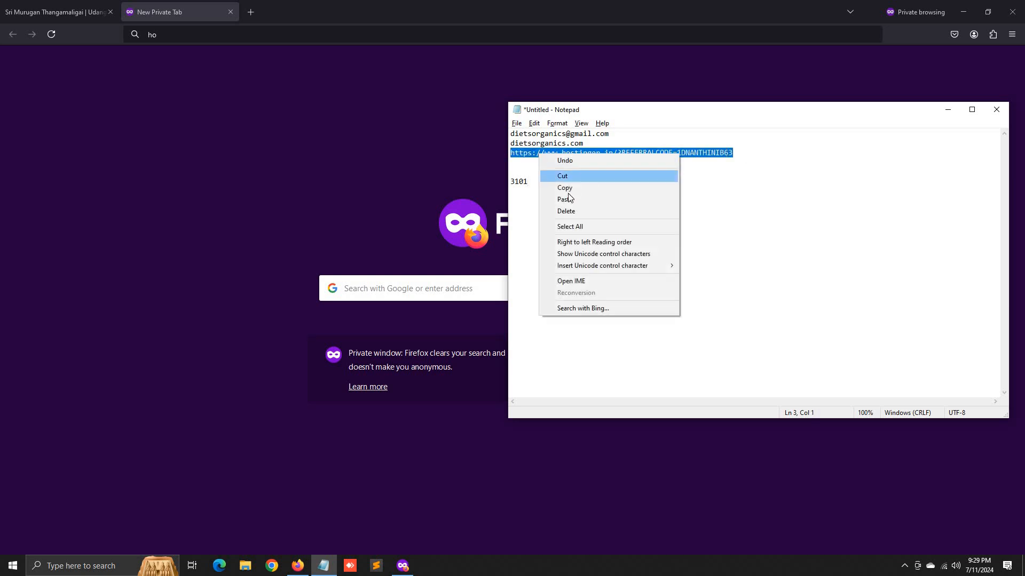
left_click(568, 191)
left_click(227, 37)
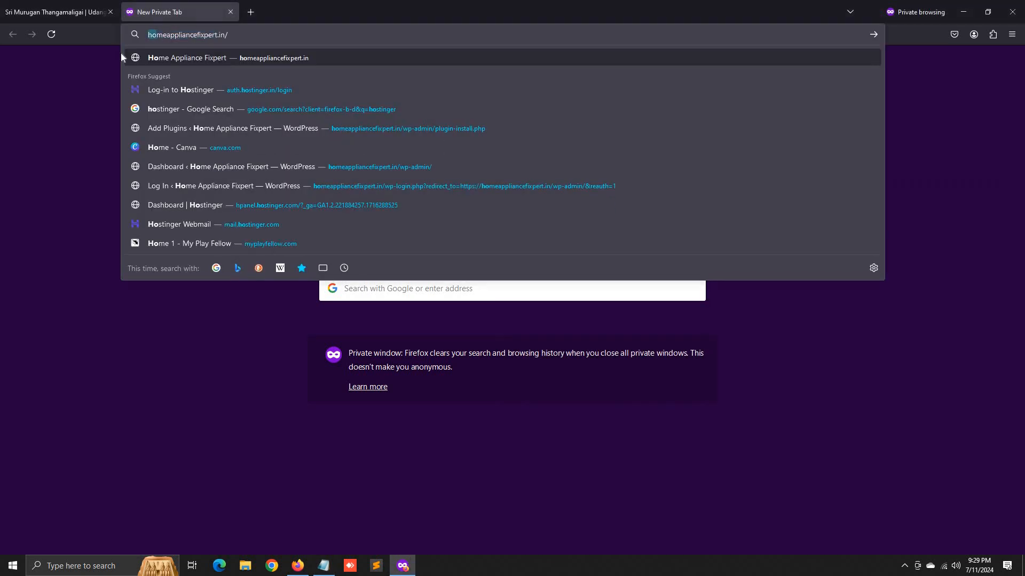
key("ctrl+a")
key("ctrl+v")
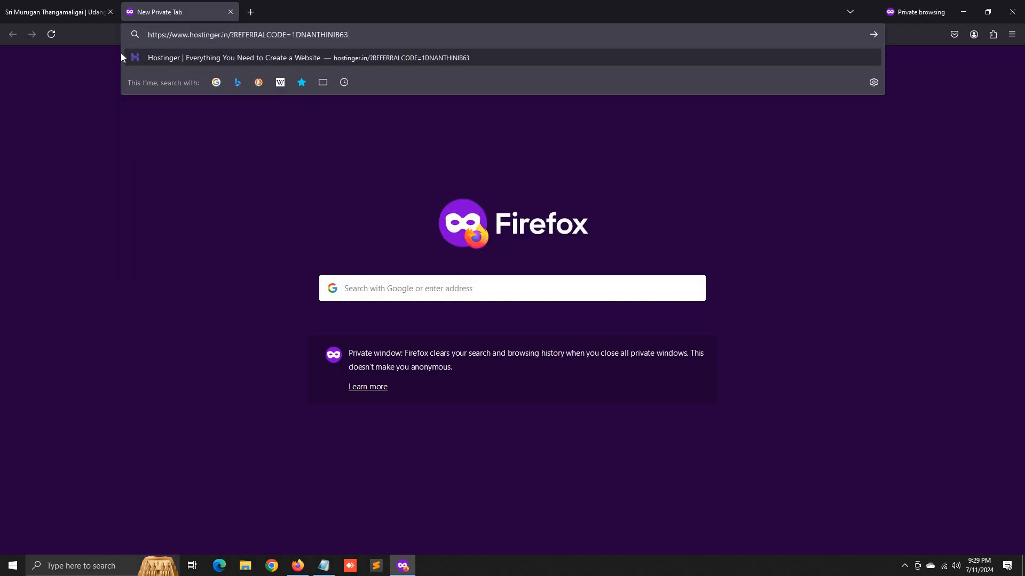
key("Return")
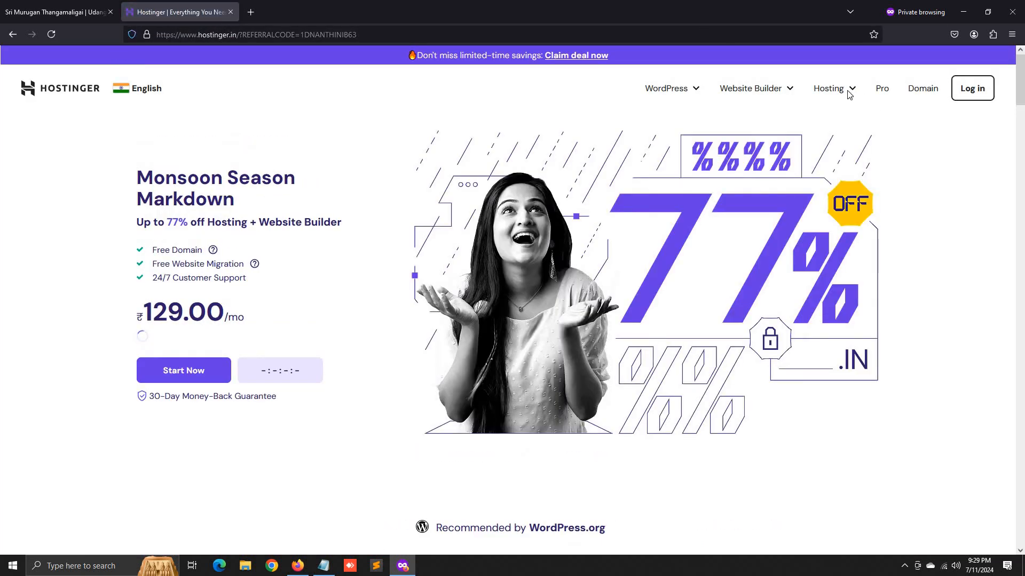
- Go to Hosting > Web Hosting and choose the Premium plan again
mouse_move(848, 99)
left_click(846, 130)
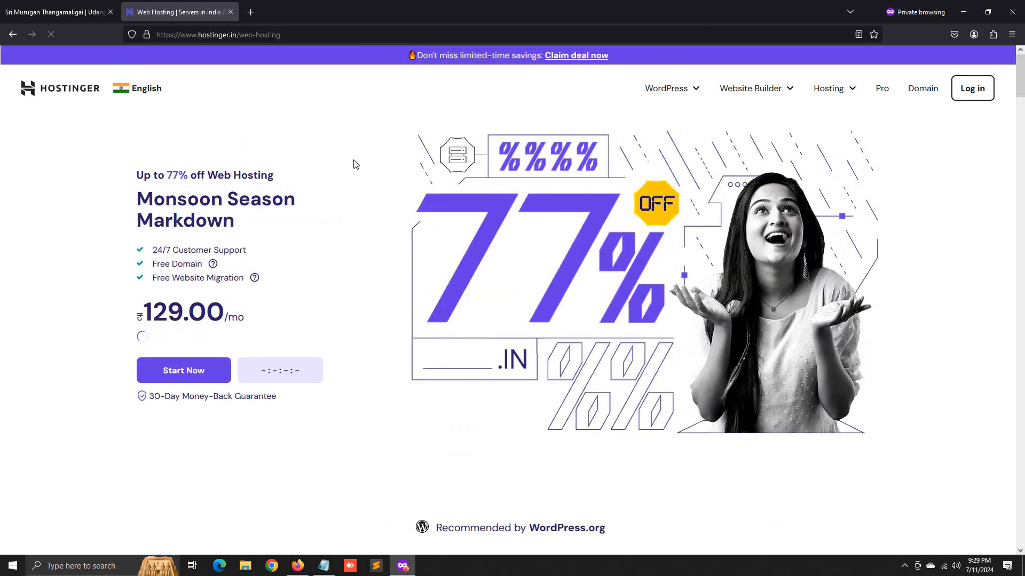
scroll(356, 165, "down", 10)
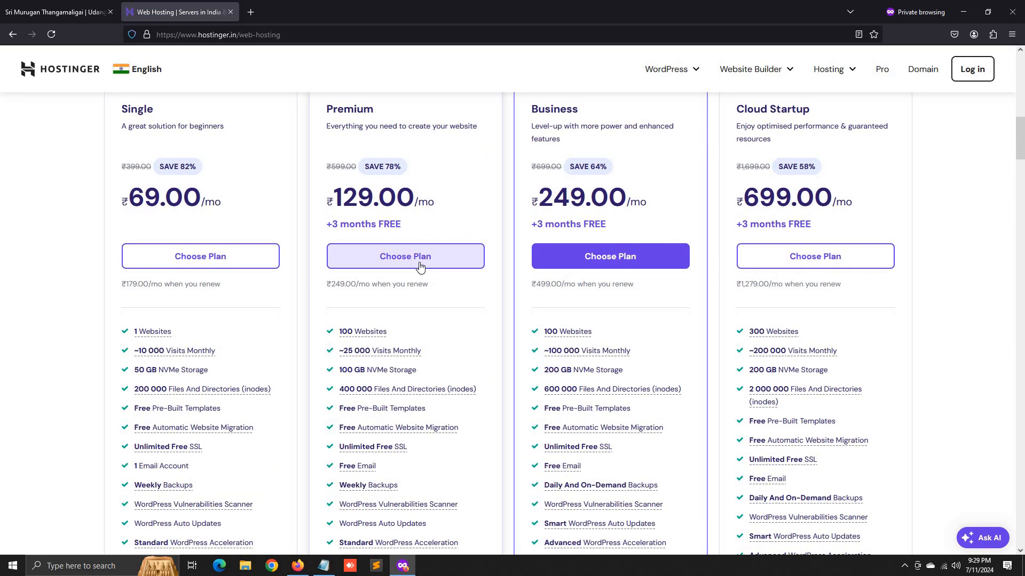
left_click(420, 267)
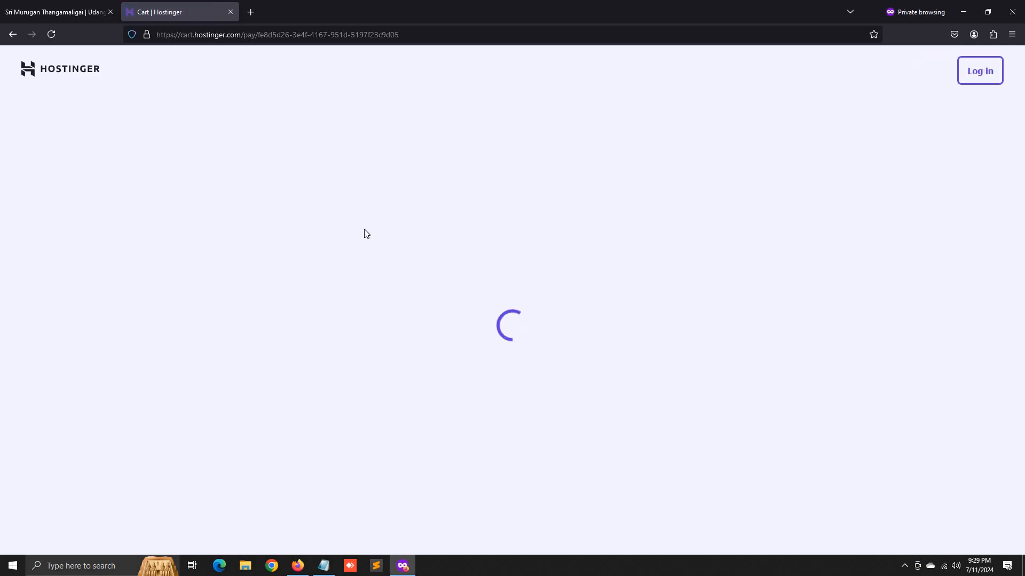
- Pick the 12-month Premium term and compare the discounted referral total with the amount noted in Notepad
scroll(420, 287, "down", 3)
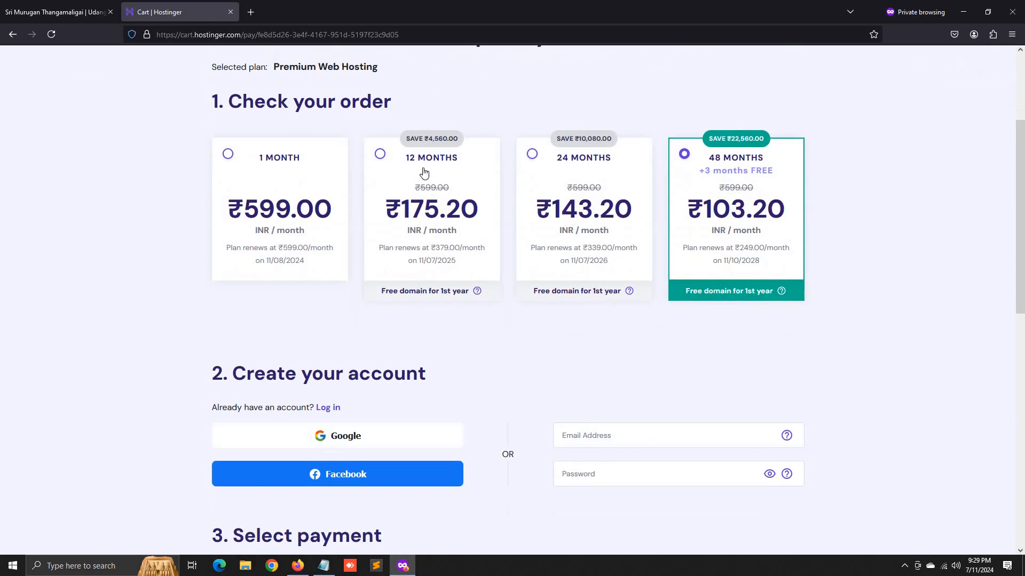
left_click(422, 288)
scroll(480, 256, "down", 6)
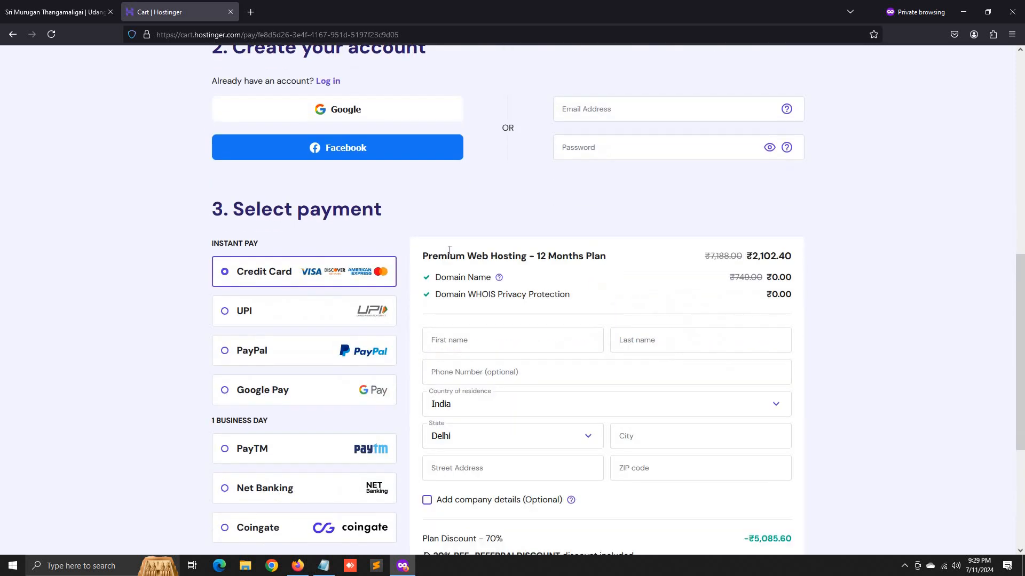
scroll(784, 425, "down", 3)
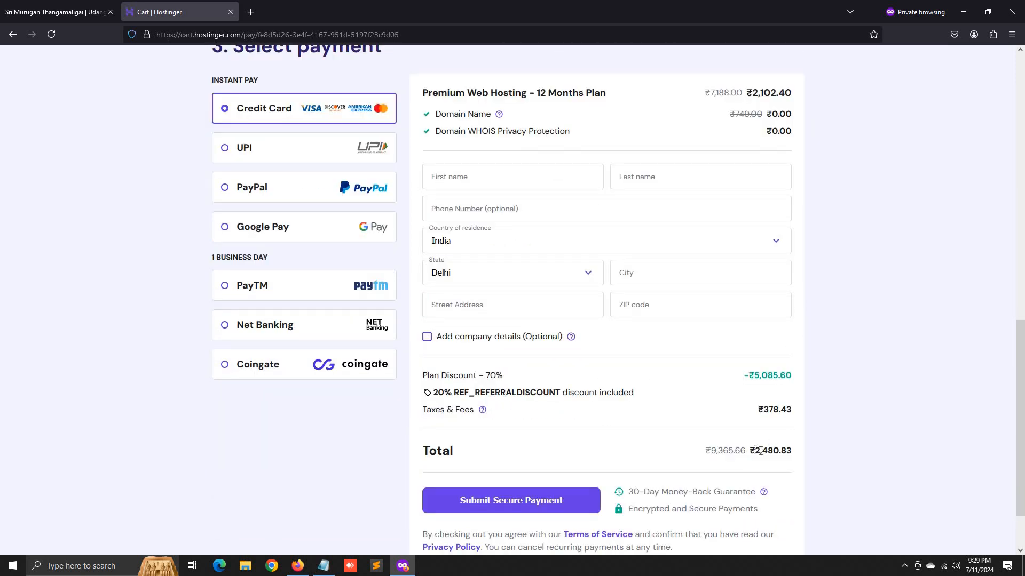
left_click_drag(761, 451, 781, 456)
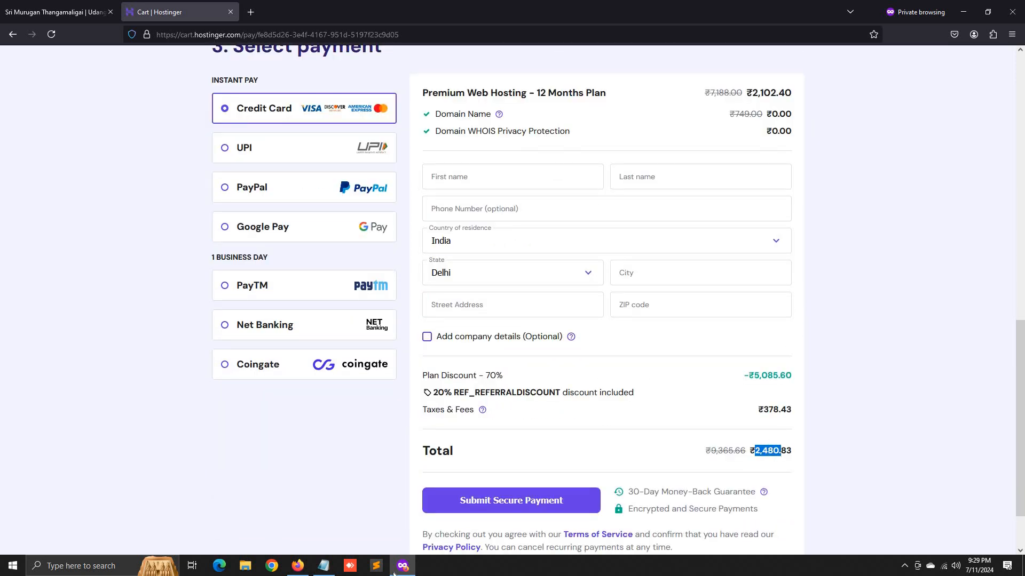
left_click(323, 566)
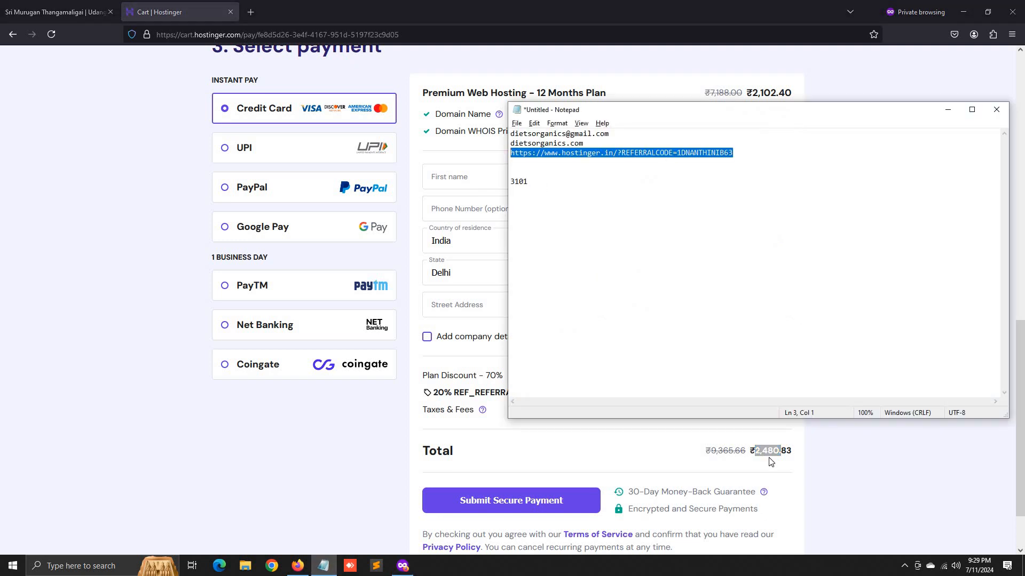
left_click(949, 111)
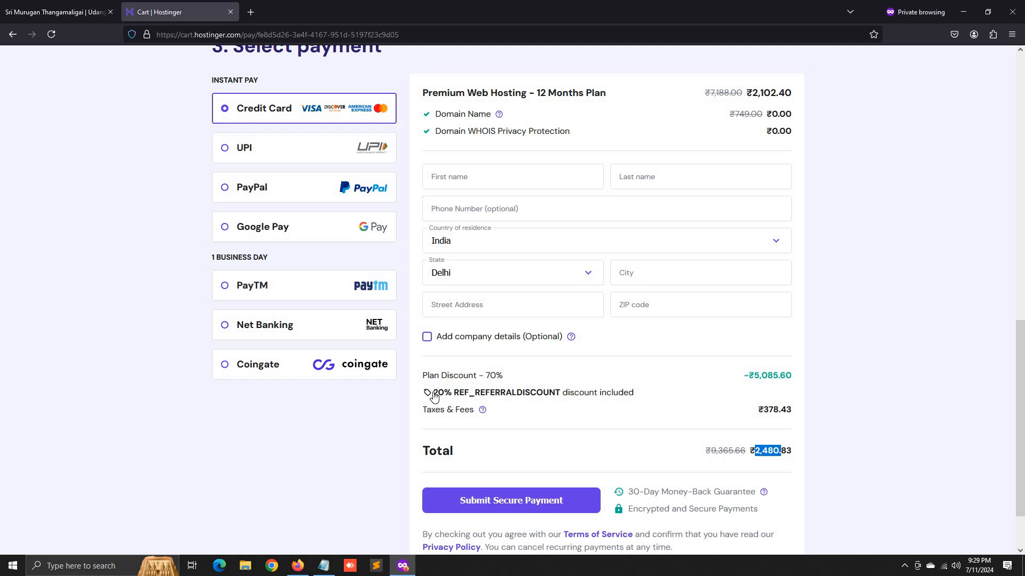
scroll(979, 331, "up", 3)
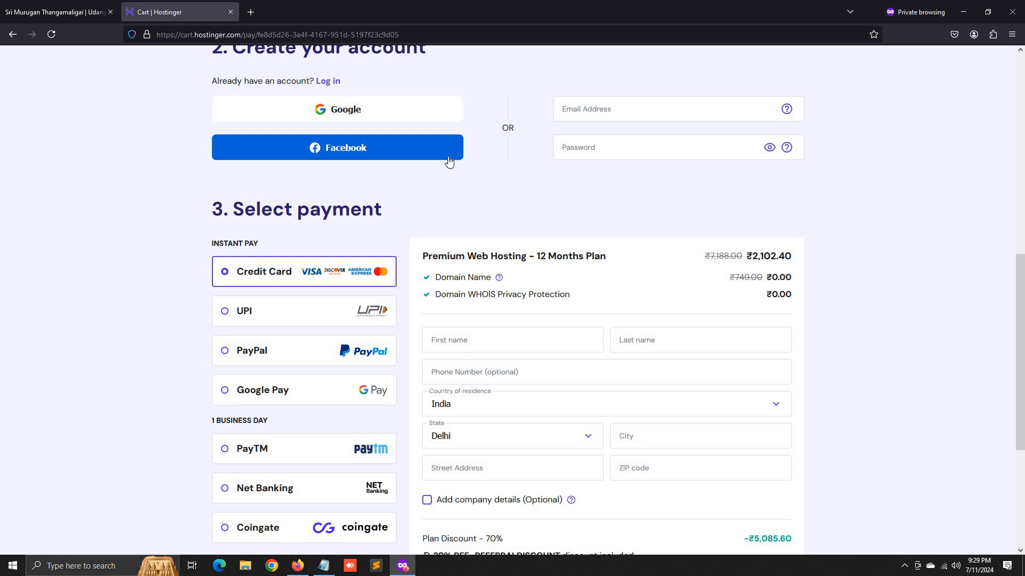
scroll(452, 164, "up", 5)
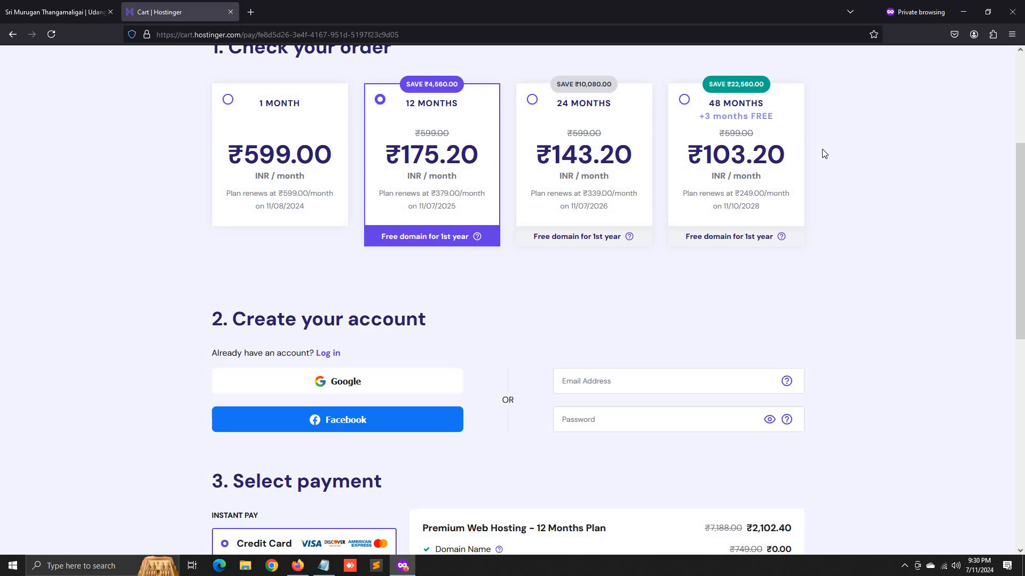
scroll(745, 272, "down", 7)
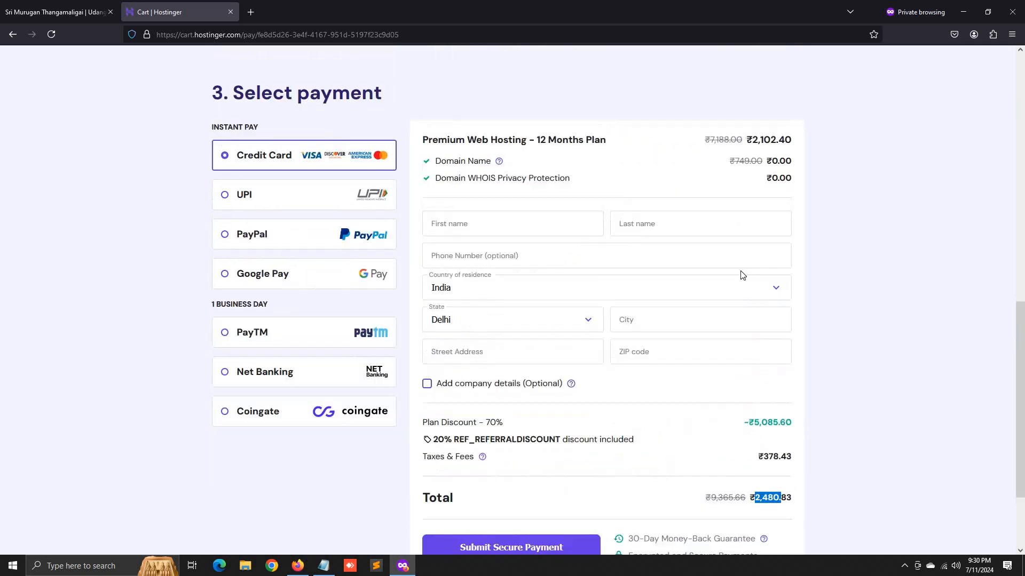
scroll(742, 275, "up", 8)
left_click(756, 164)
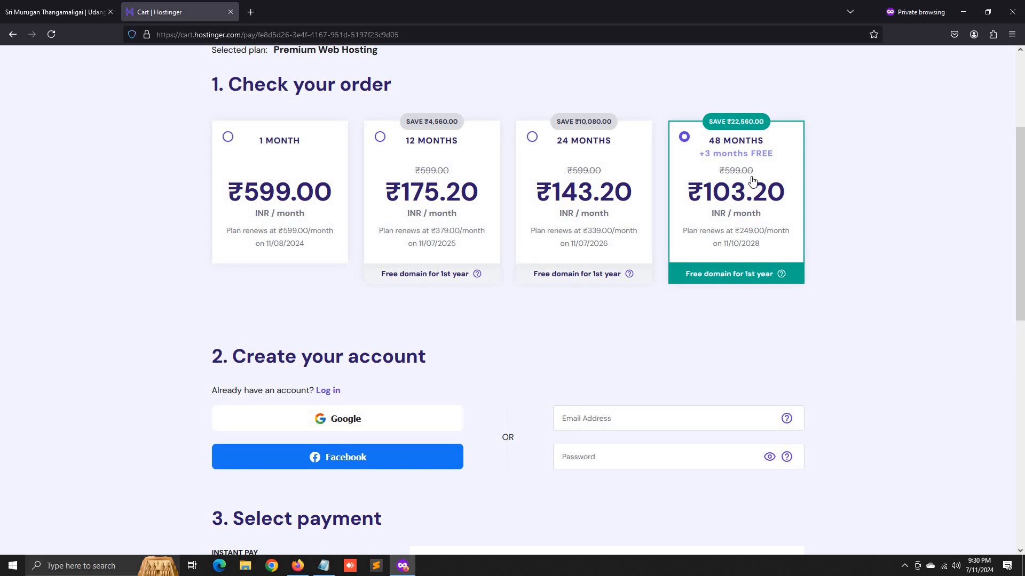
scroll(754, 184, "down", 10)
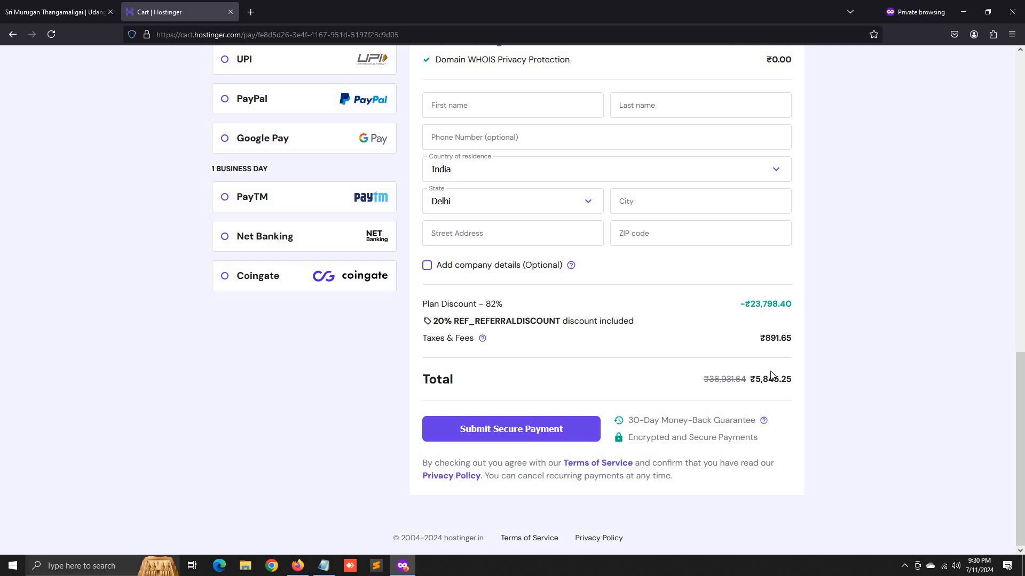
scroll(770, 372, "up", 10)
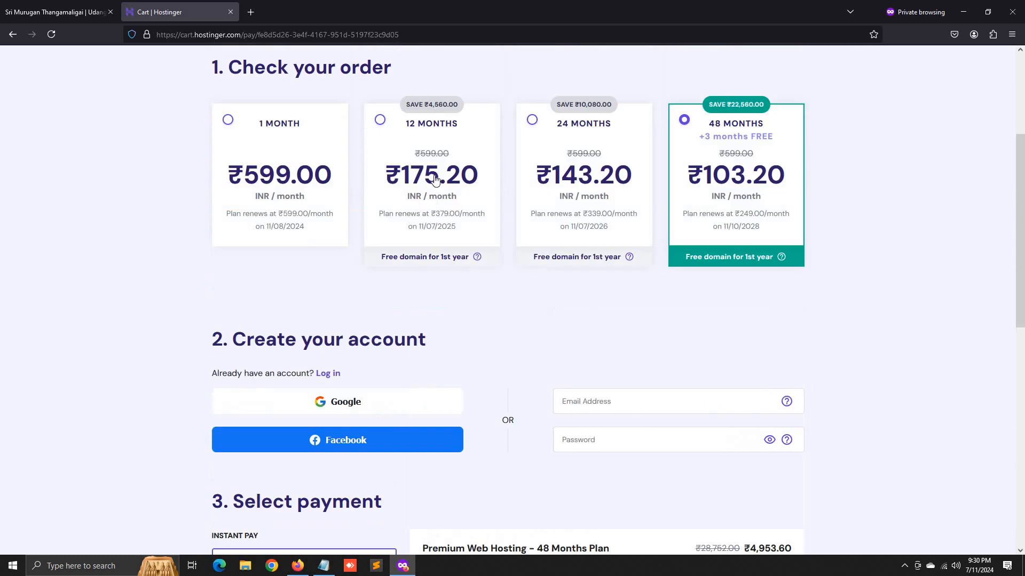
left_click(437, 181)
scroll(633, 326, "down", 6)
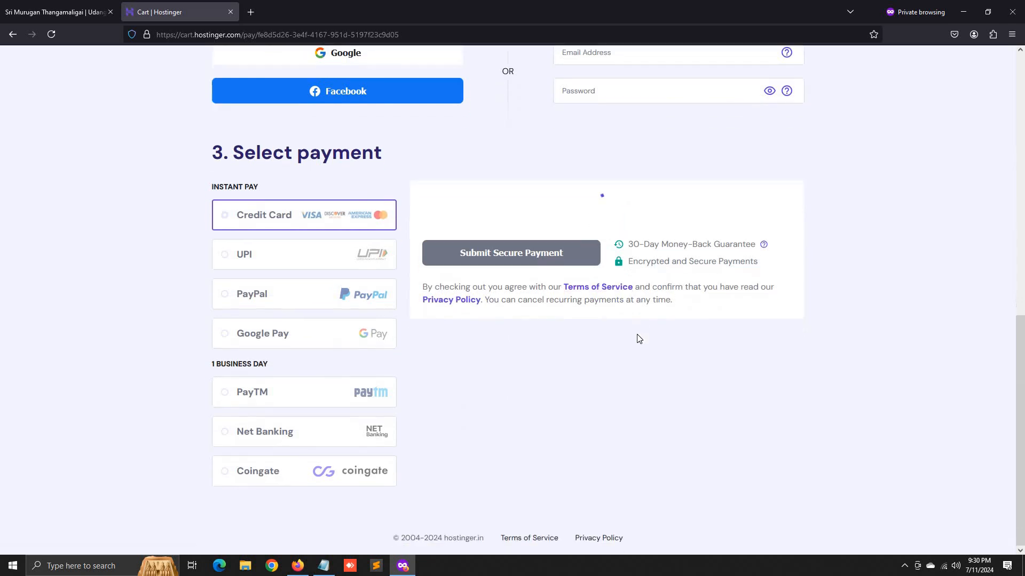
scroll(688, 274, "down", 2)
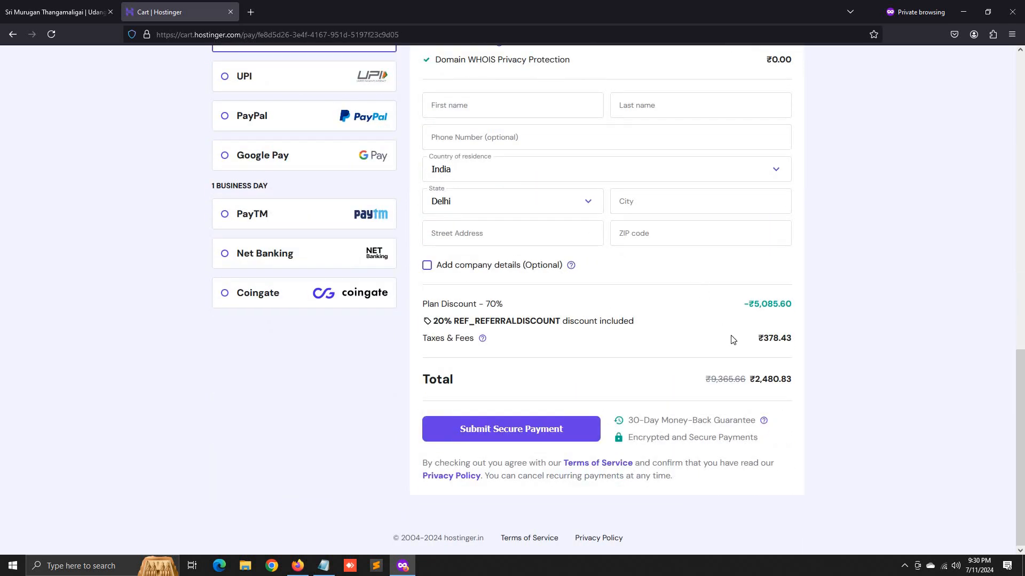
scroll(649, 295, "up", 10)
scroll(275, 210, "up", 4)
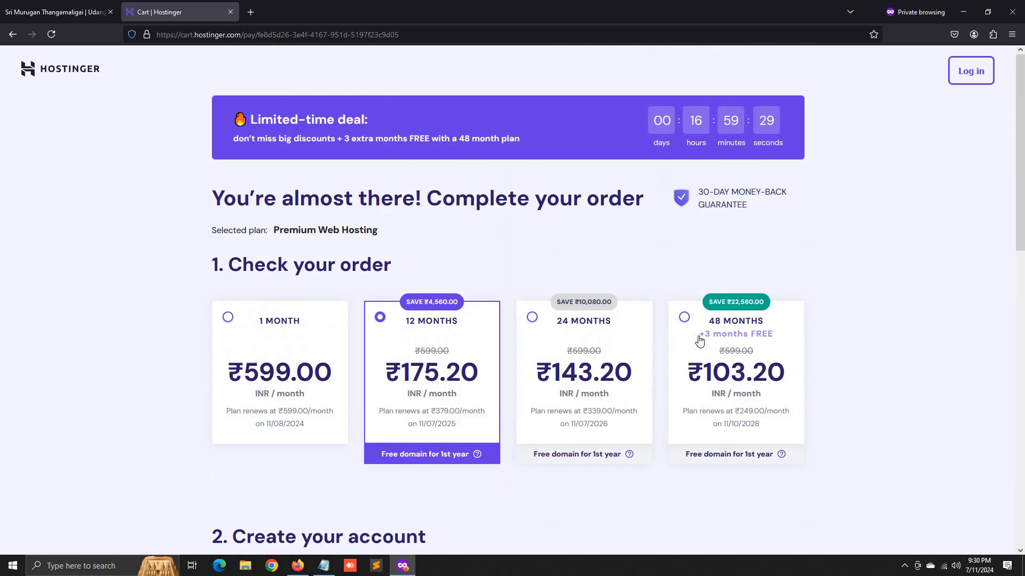
scroll(686, 343, "down", 9)
scroll(684, 293, "up", 5)
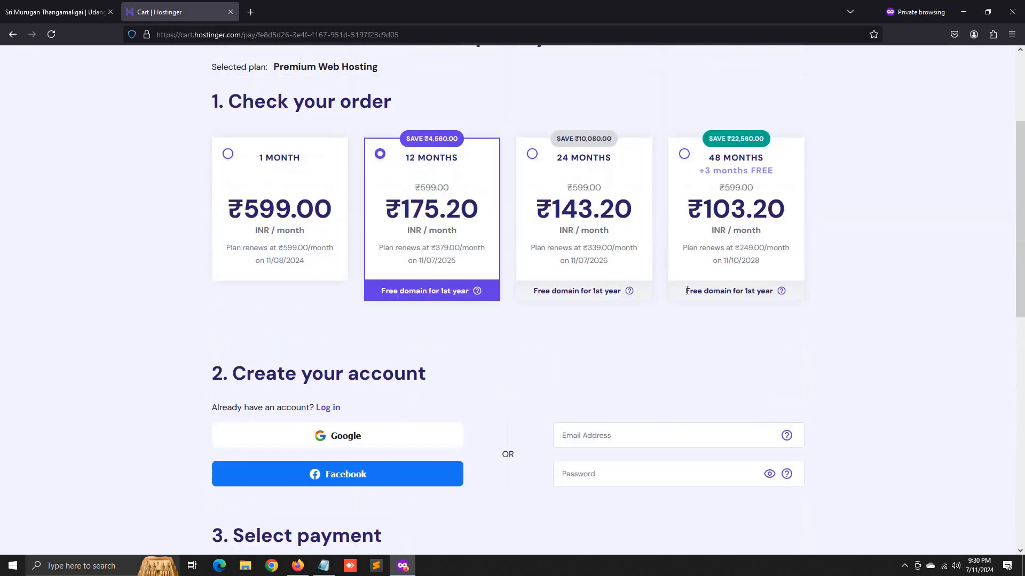
scroll(684, 293, "down", 6)
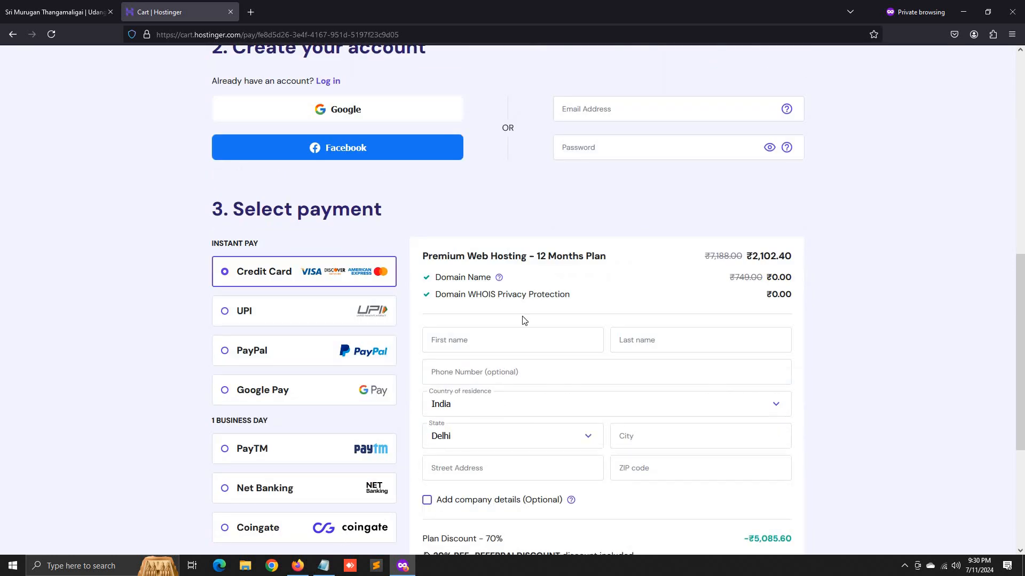
- Copy the saved account e-mail address from the Notepad notes
left_click(328, 571)
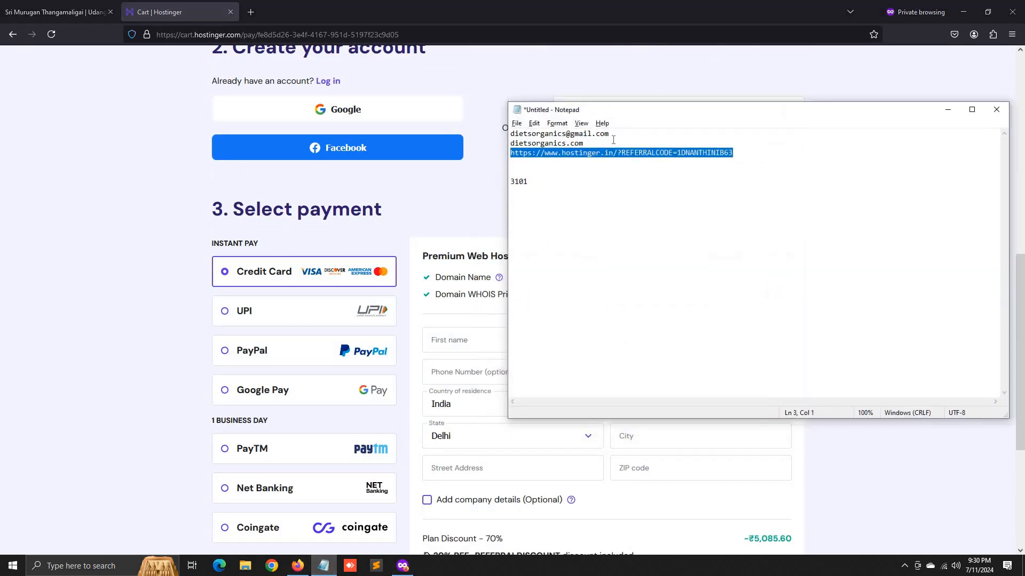
left_click_drag(610, 134, 511, 135)
right_click(524, 134)
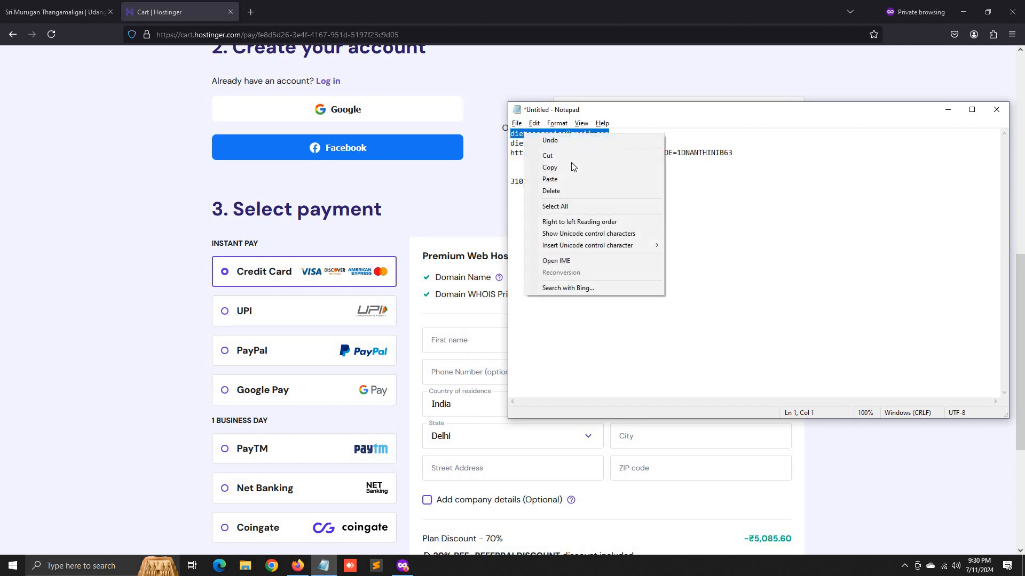
left_click(576, 168)
left_click(497, 210)
- Paste the e-mail into the Email Address field and enter an account password
scroll(577, 276, "up", 4)
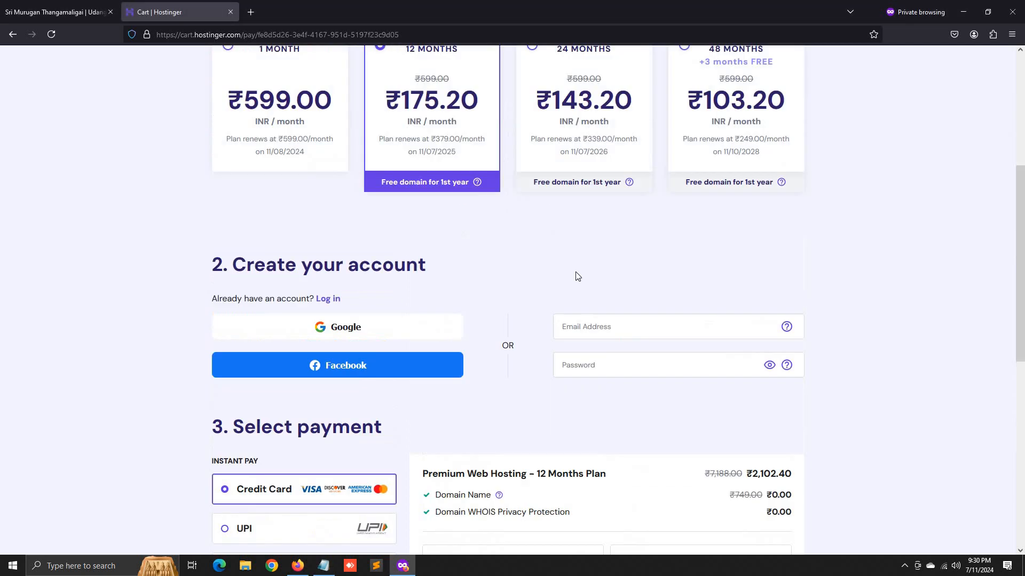
left_click(583, 327)
key("ctrl+v")
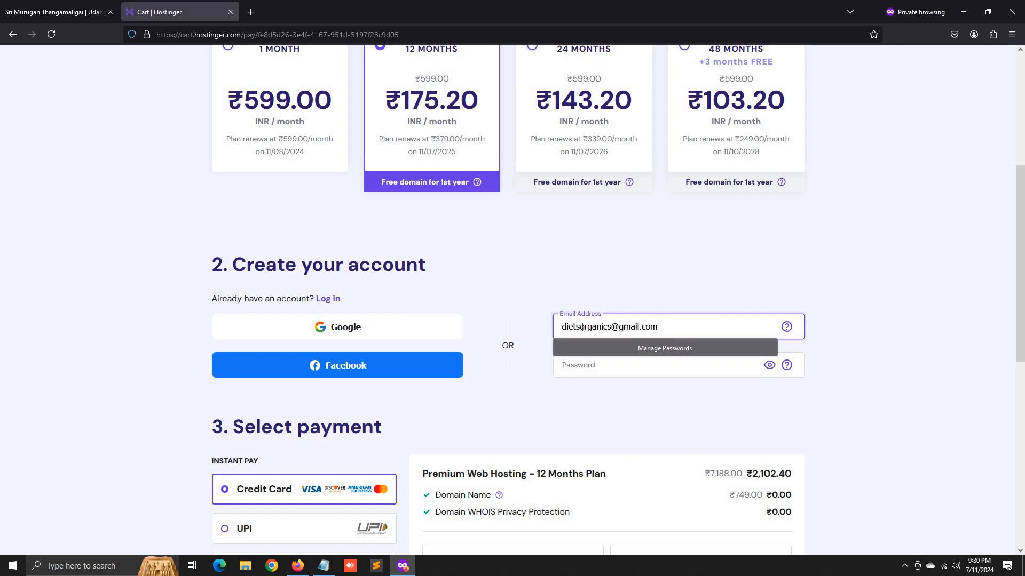
key("Tab")
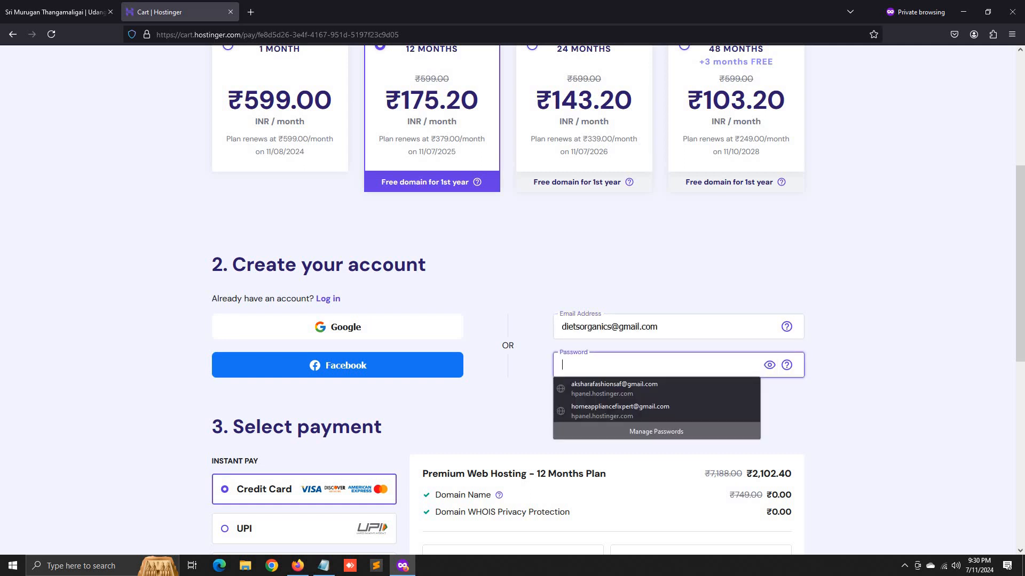
key("BackSpace")
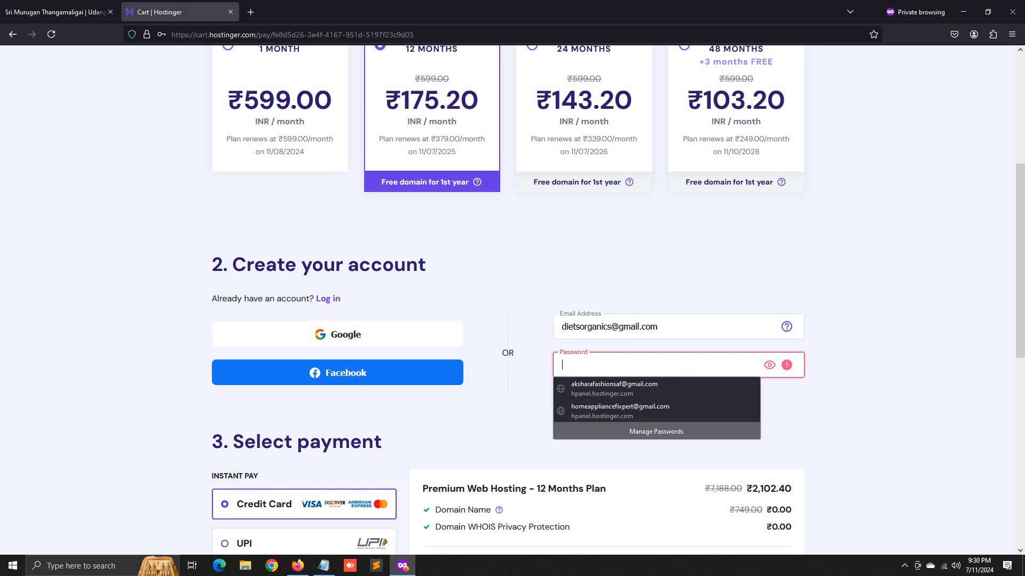
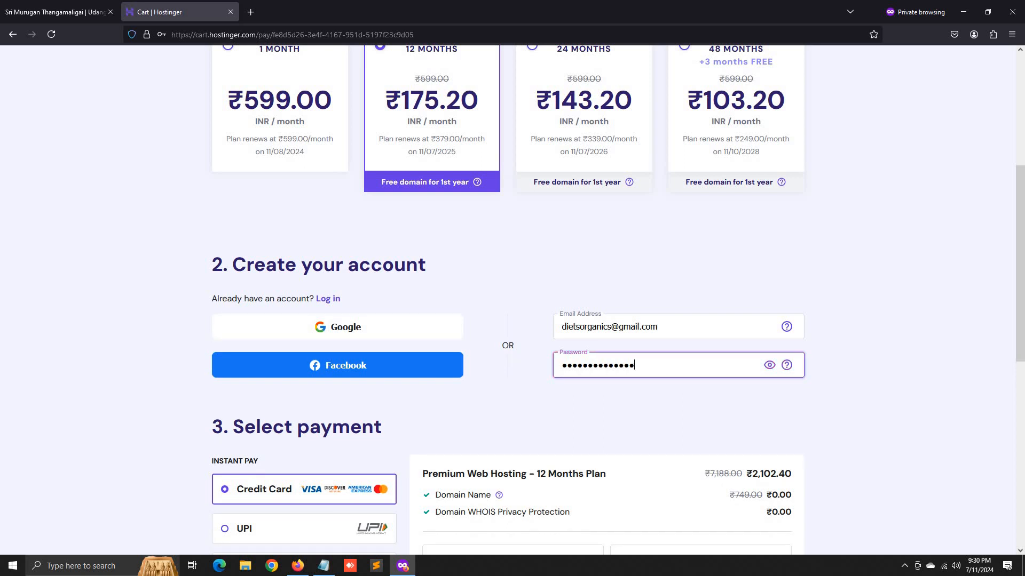
scroll(415, 394, "down", 3)
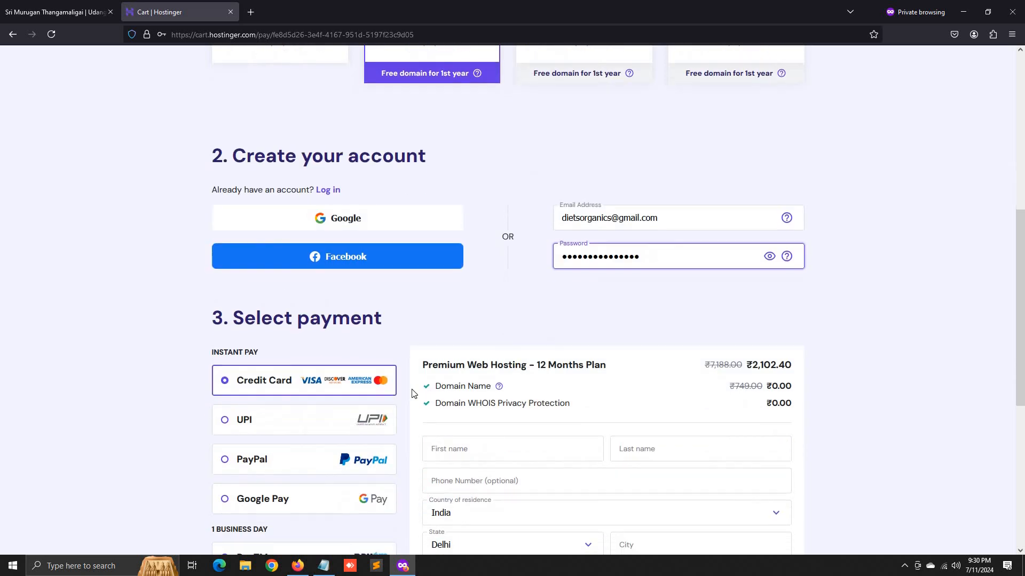
scroll(440, 383, "down", 2)
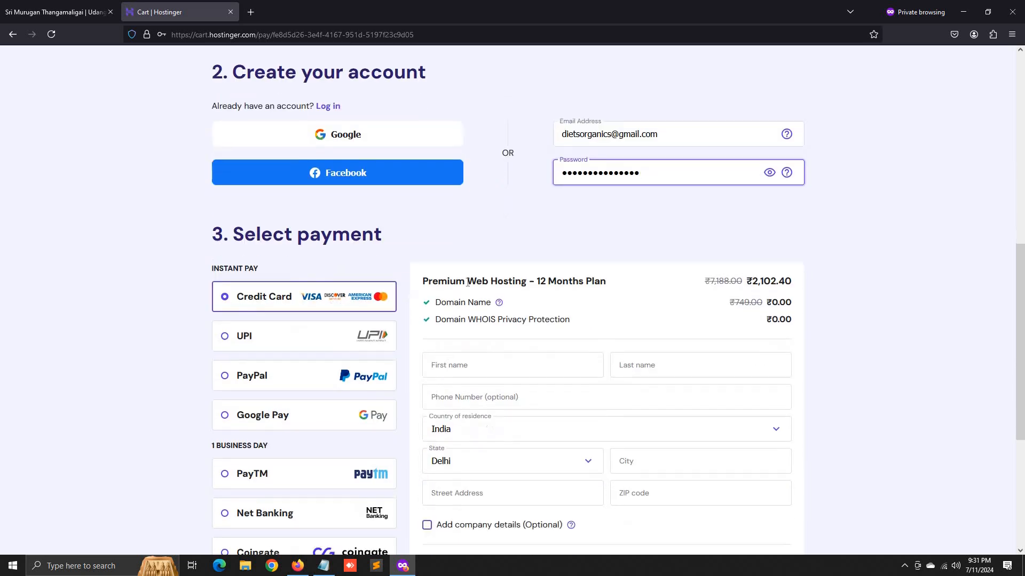
- Enter the billing first and last name on the hosting checkout form
left_click(472, 284)
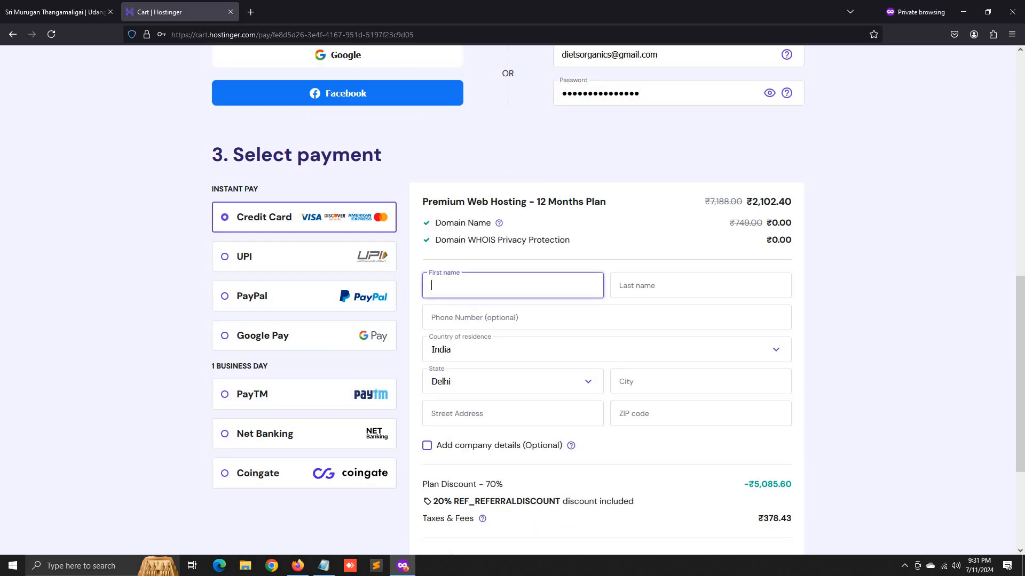
key("Tab")
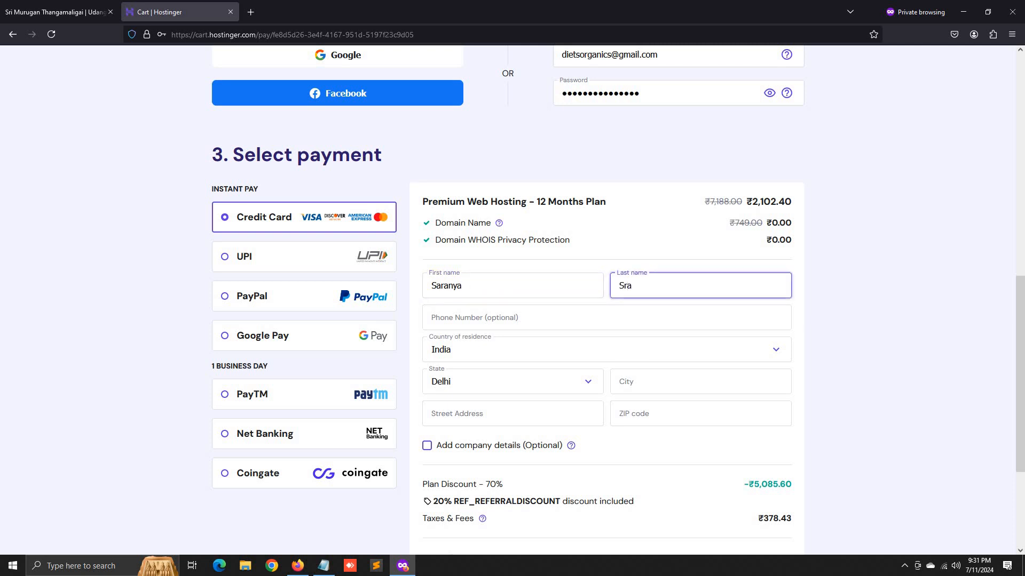
type("ra")
key("BackSpace")
key("BackSpace")
key("Tab")
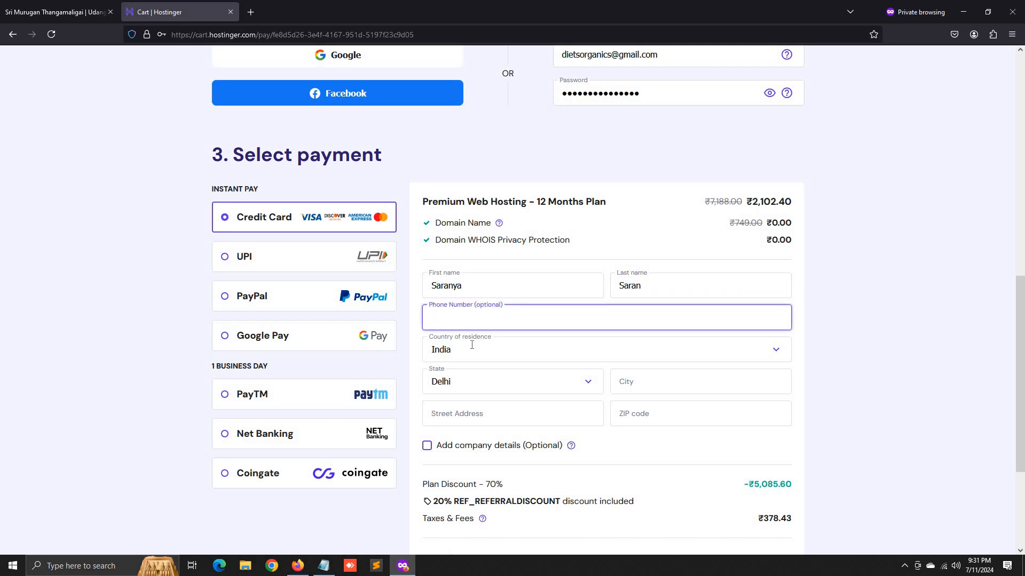
- Choose the state, fill in city, street address and ZIP code, and submit the secure payment
left_click(468, 376)
scroll(484, 456, "down", 12)
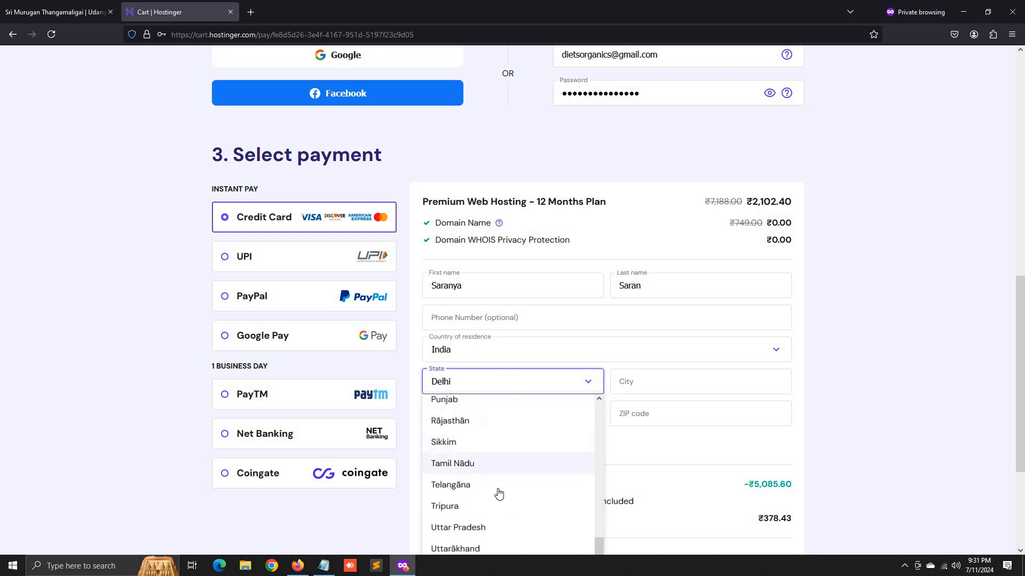
left_click(452, 283)
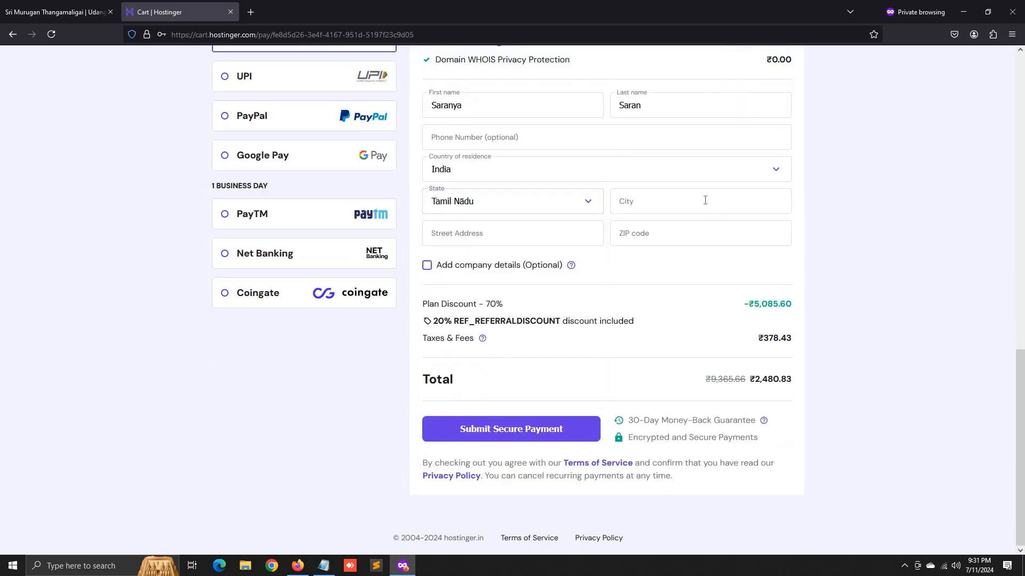
left_click(704, 200)
type("Thoothukudi")
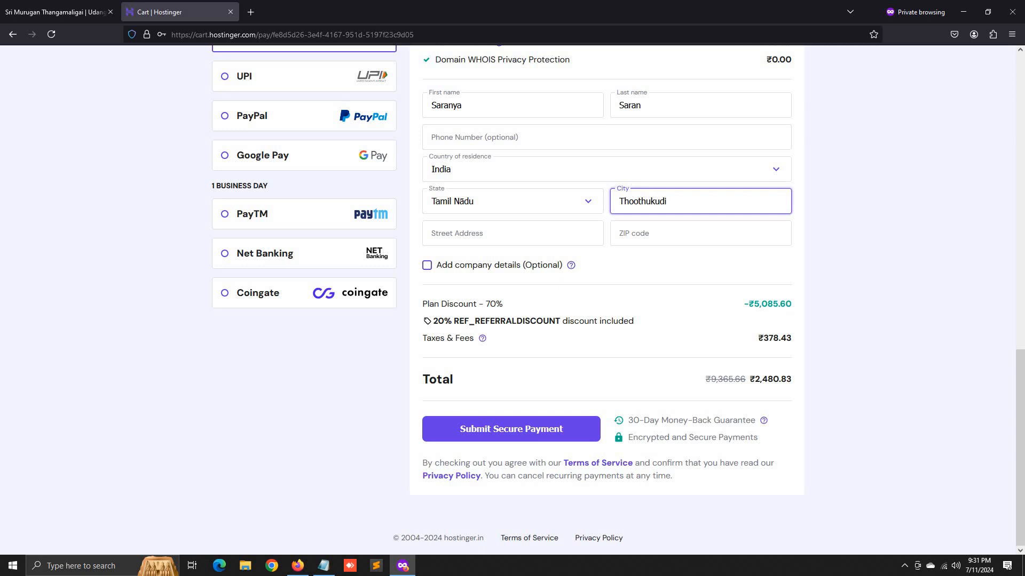
key("Tab")
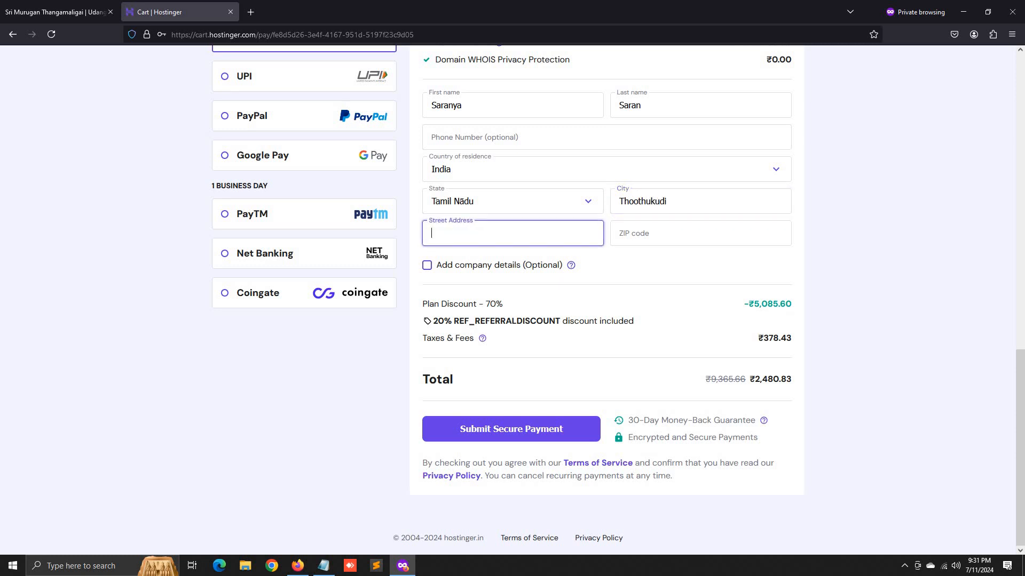
key("Tab")
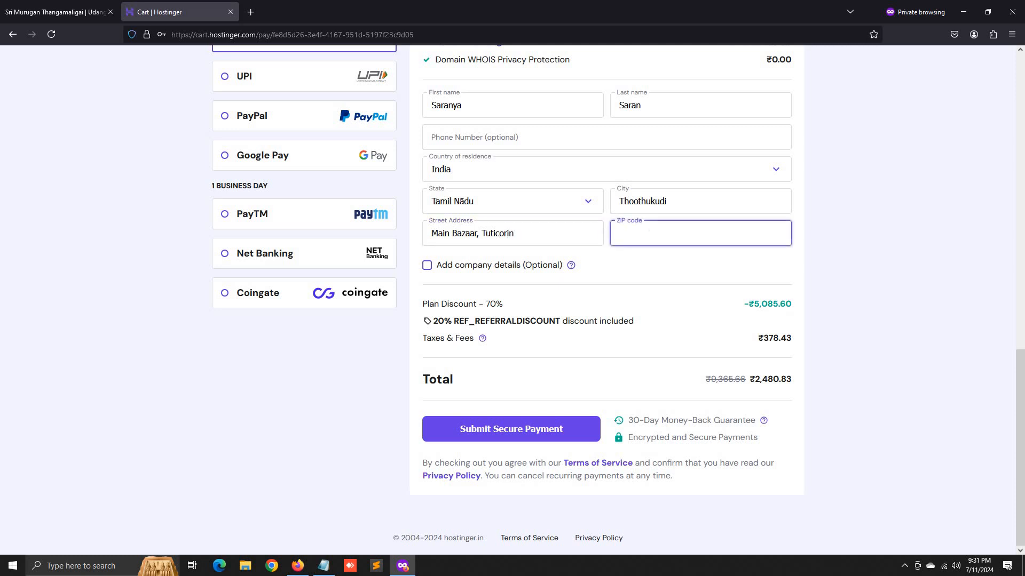
type("6")
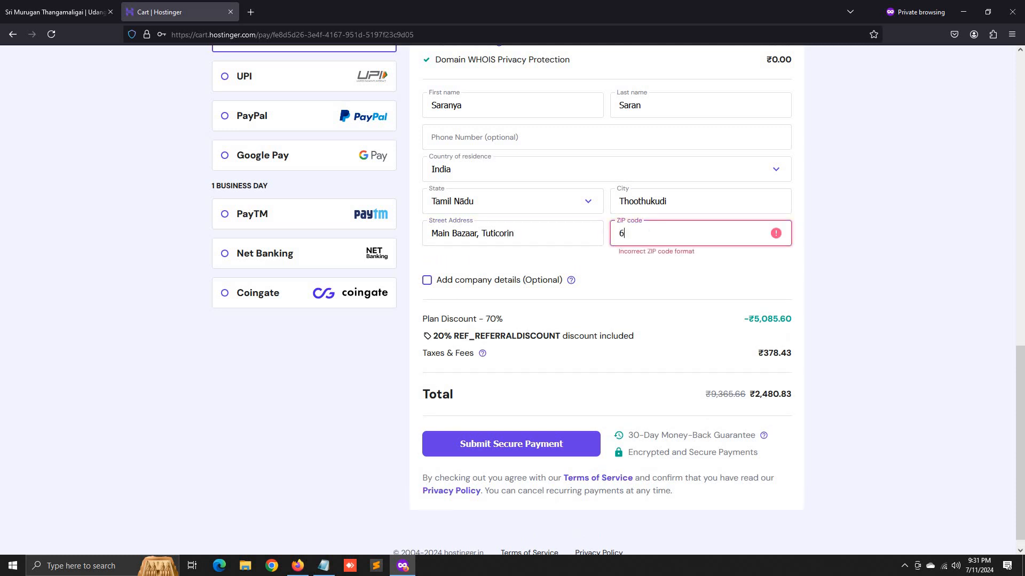
type("28003")
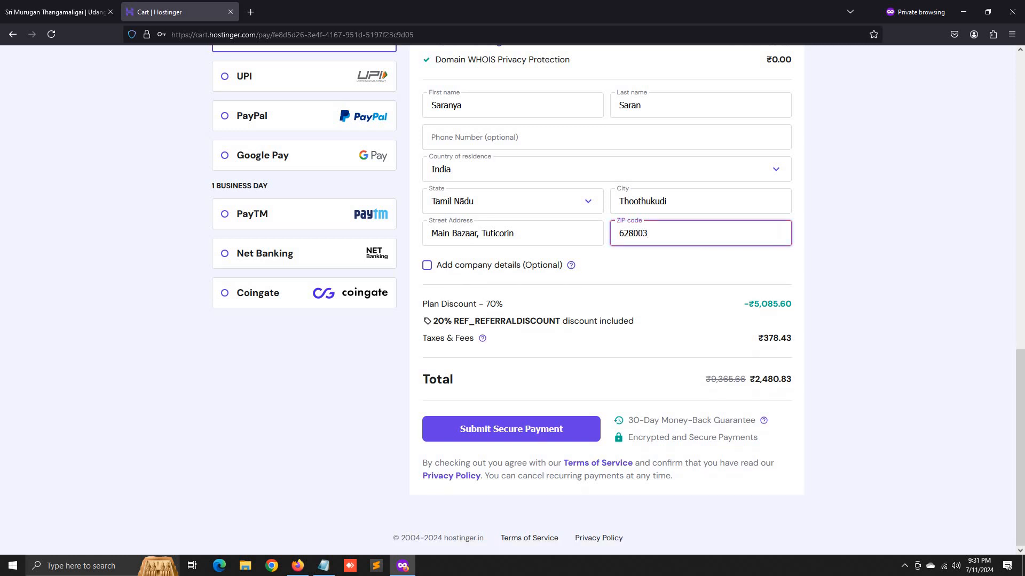
left_click(481, 430)
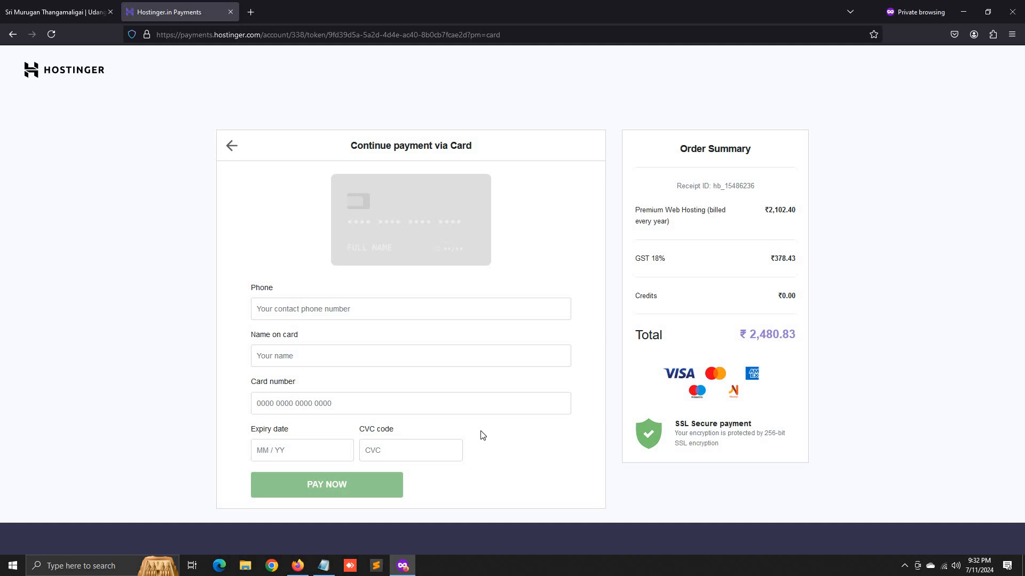
- Start entering the phone number on the card payment page
left_click(437, 300)
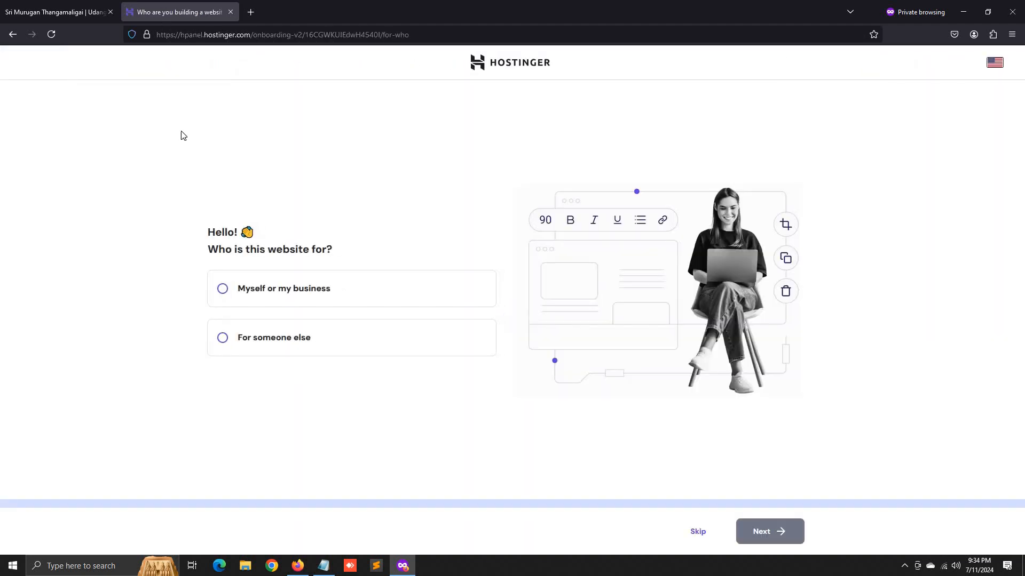
- Mark the site as for 'Myself or my business' and choose to create a new website
left_click(284, 288)
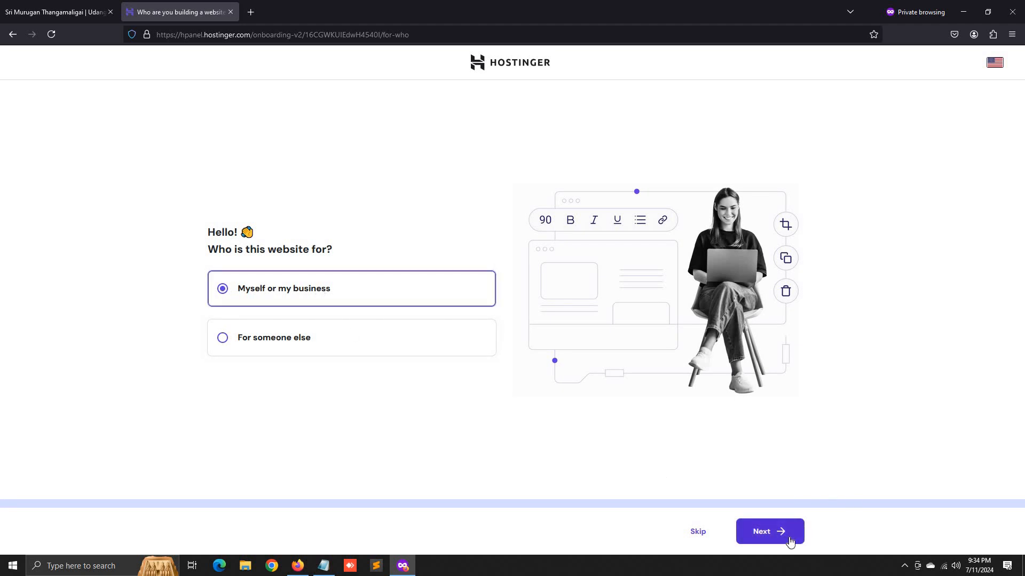
left_click(788, 537)
left_click(343, 266)
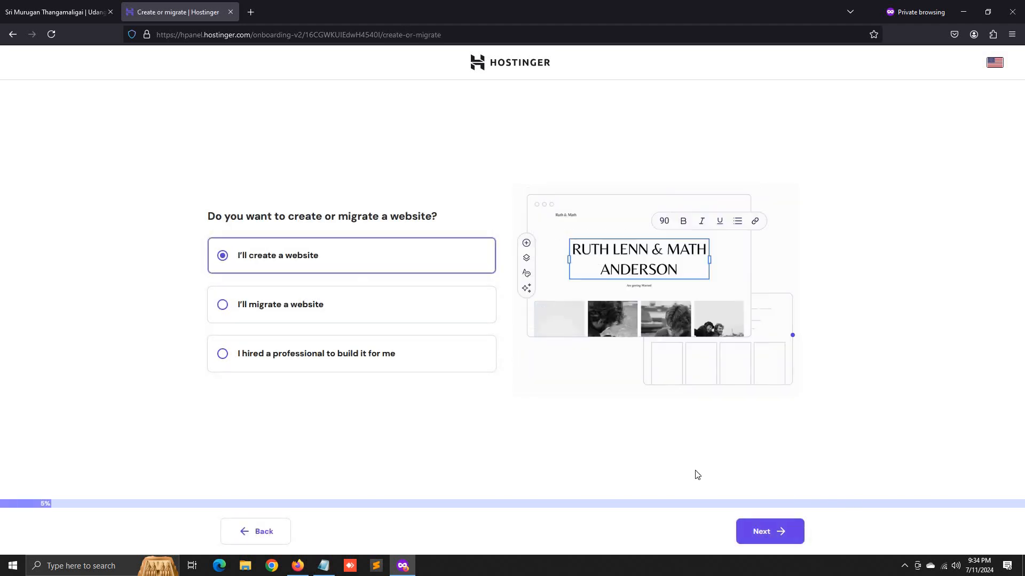
left_click(762, 534)
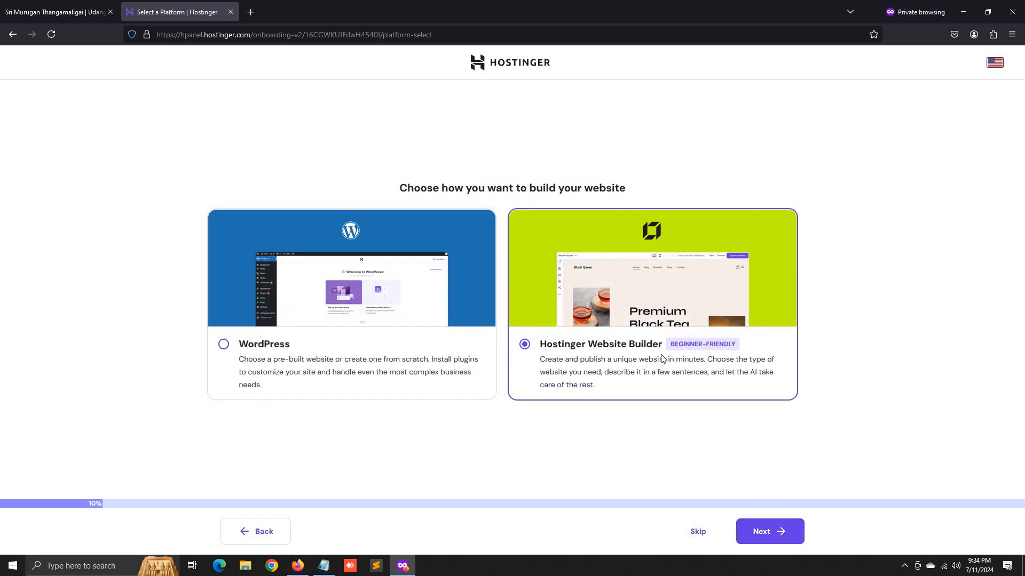
- Choose WordPress as the platform and set the WordPress administrator password
left_click(225, 345)
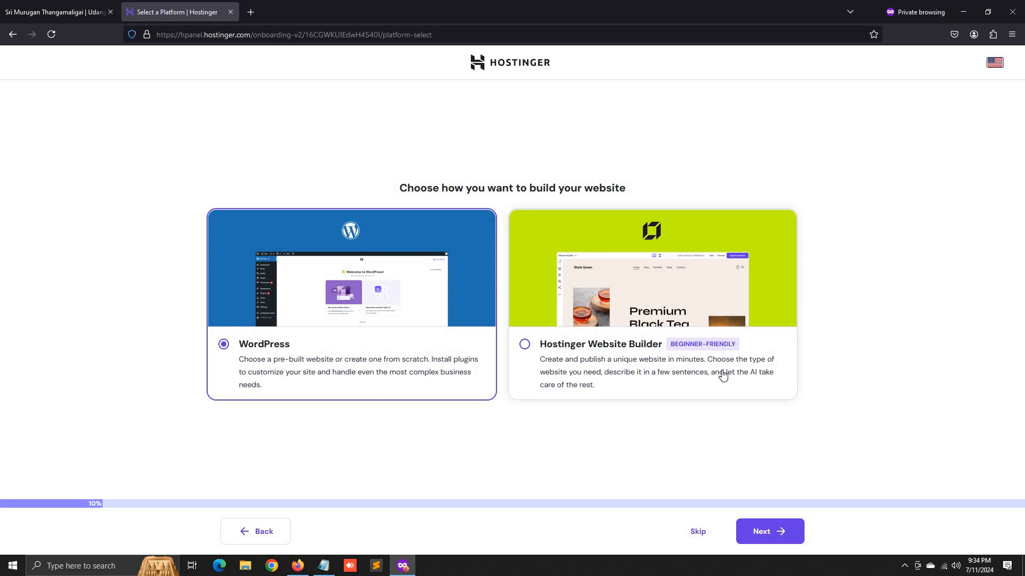
left_click(765, 535)
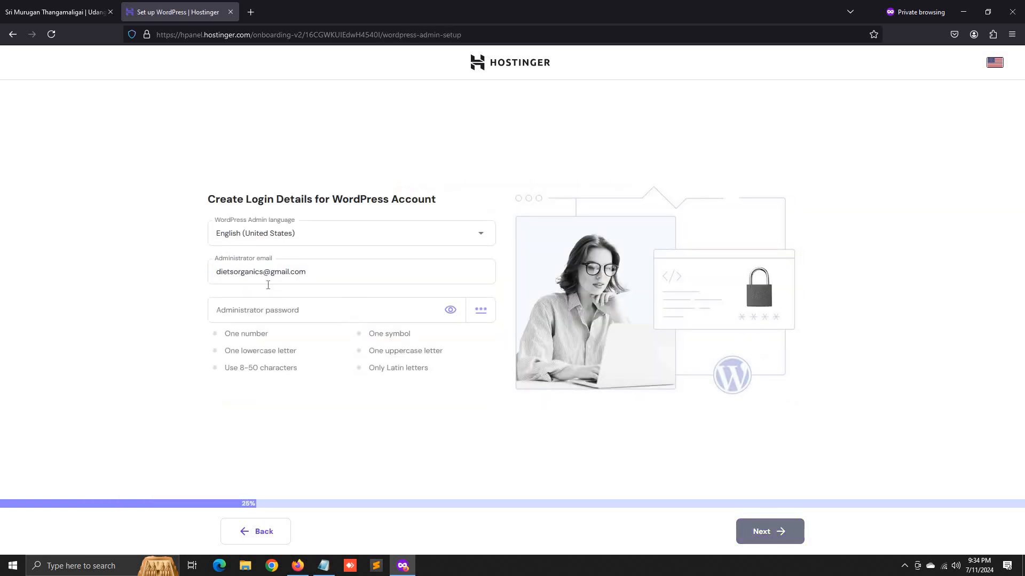
left_click(281, 309)
type("d")
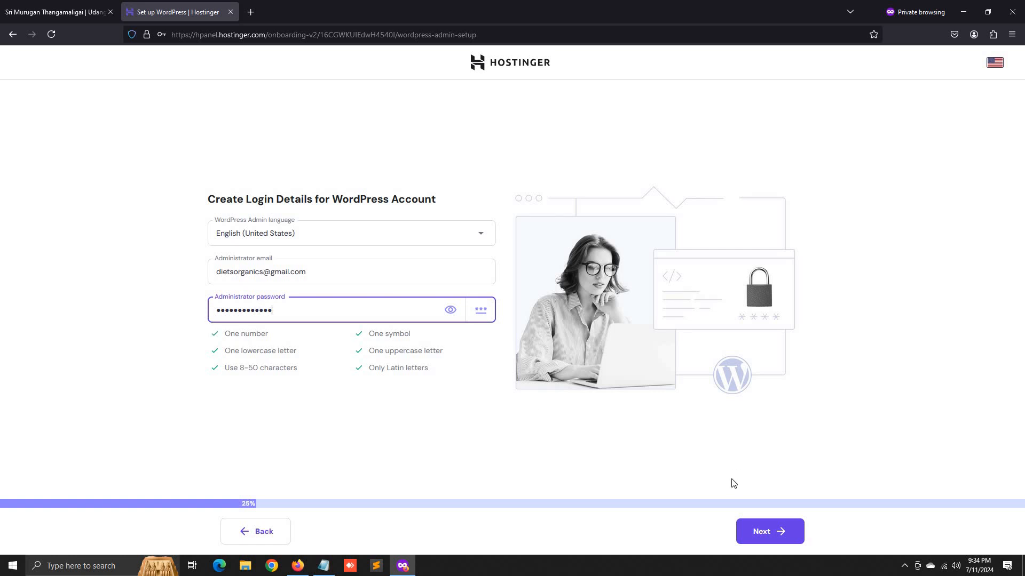
left_click(769, 530)
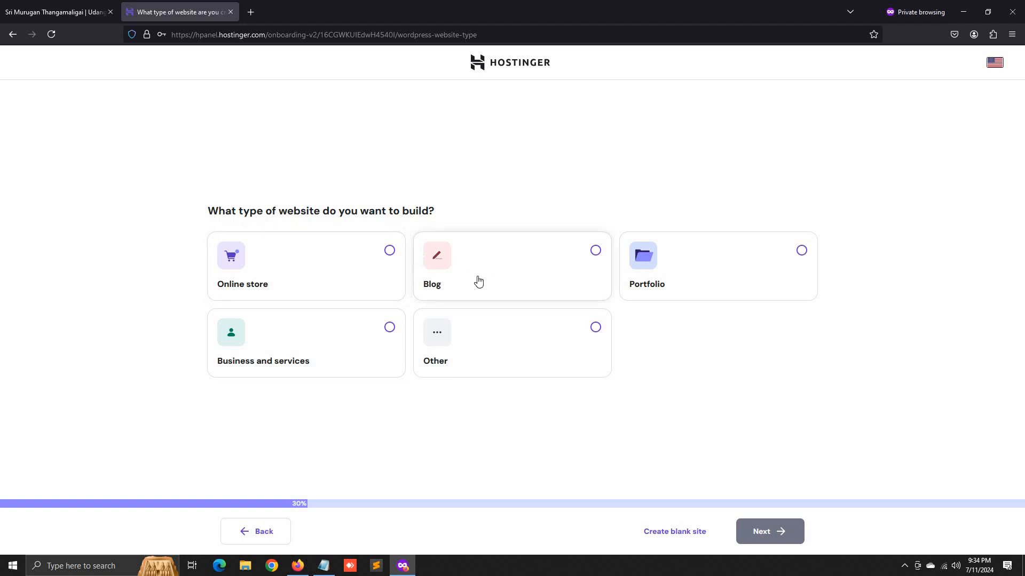
- Choose Online store, preview the Skin Cleanser Store template, and return to the template list
left_click(390, 253)
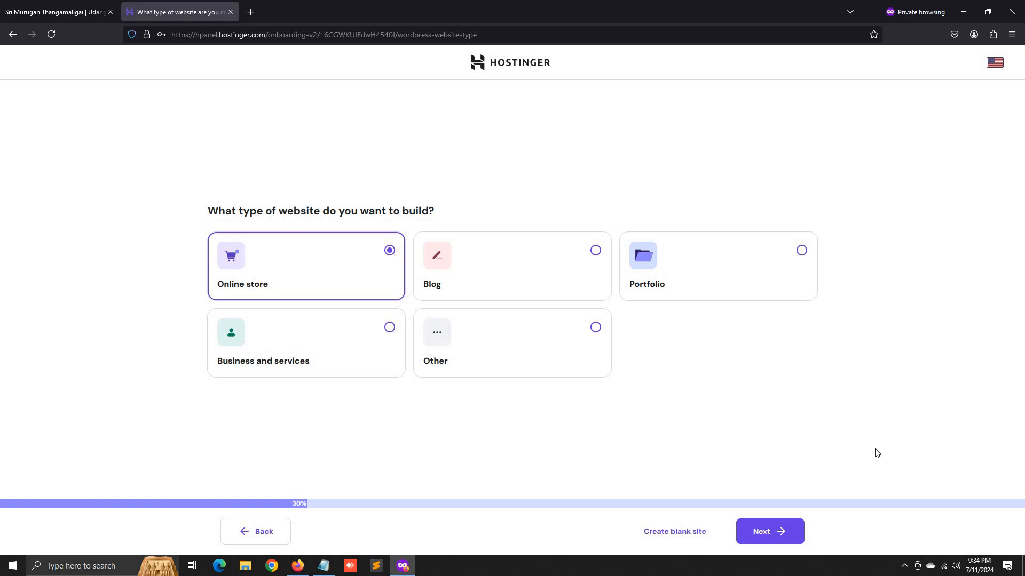
left_click(770, 531)
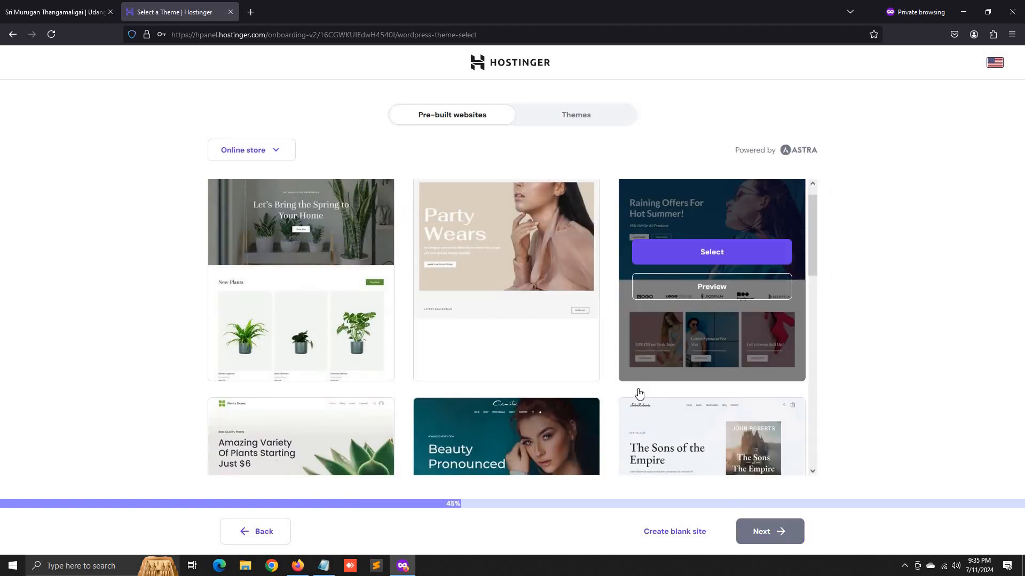
scroll(635, 389, "down", 8)
scroll(523, 326, "down", 2)
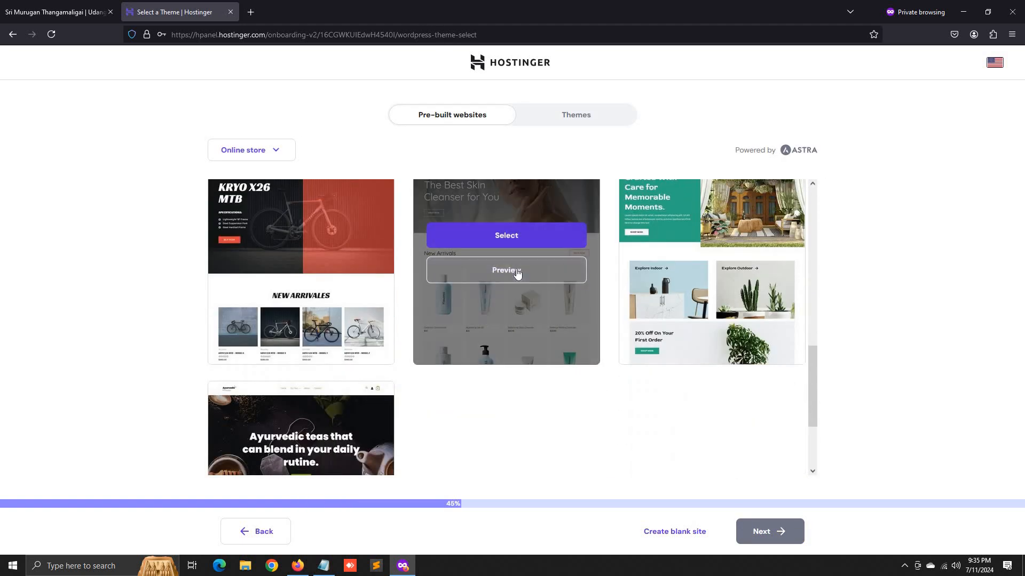
left_click(519, 270)
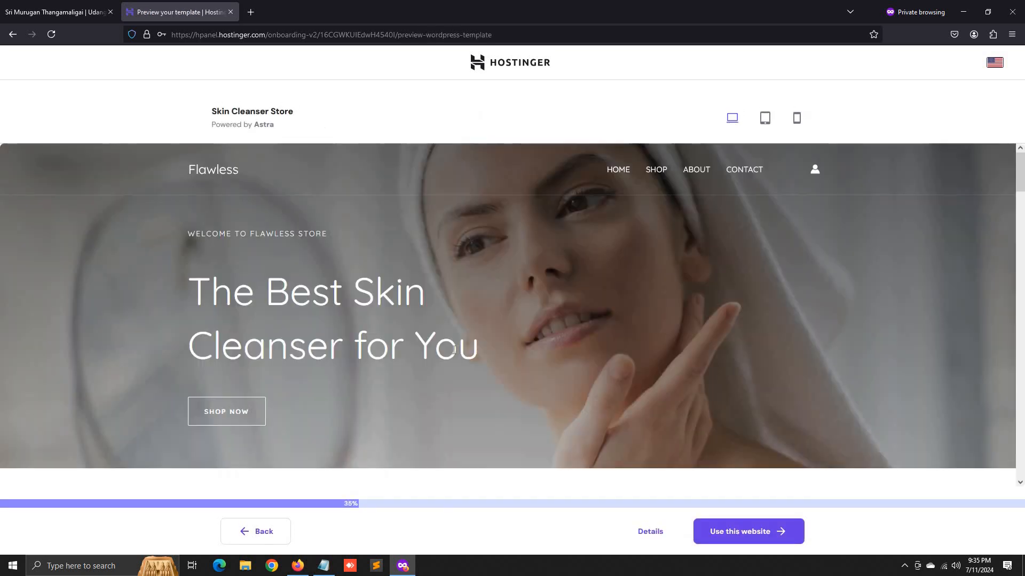
scroll(356, 407, "down", 10)
scroll(363, 409, "down", 15)
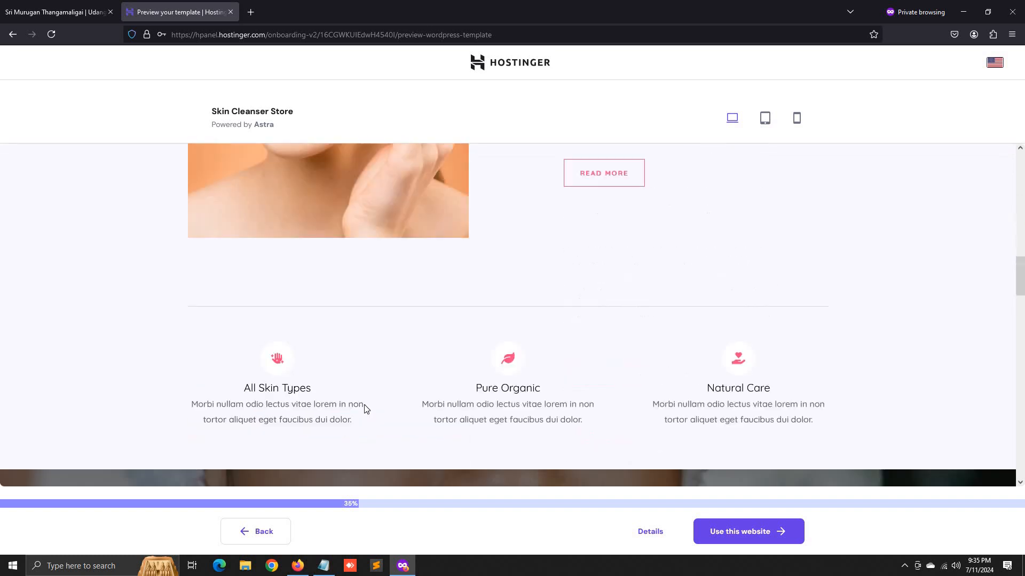
scroll(304, 459, "down", 10)
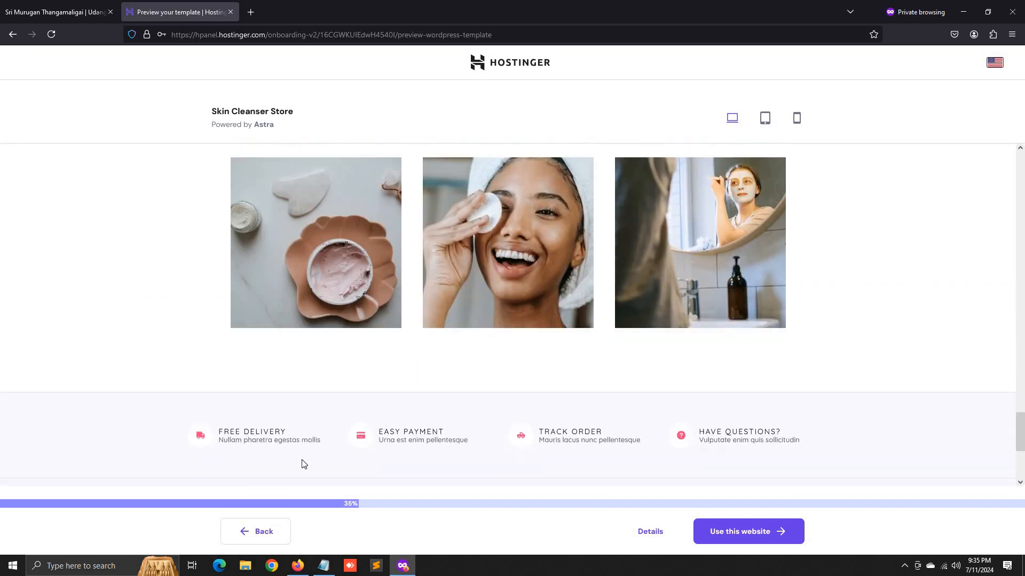
left_click(253, 532)
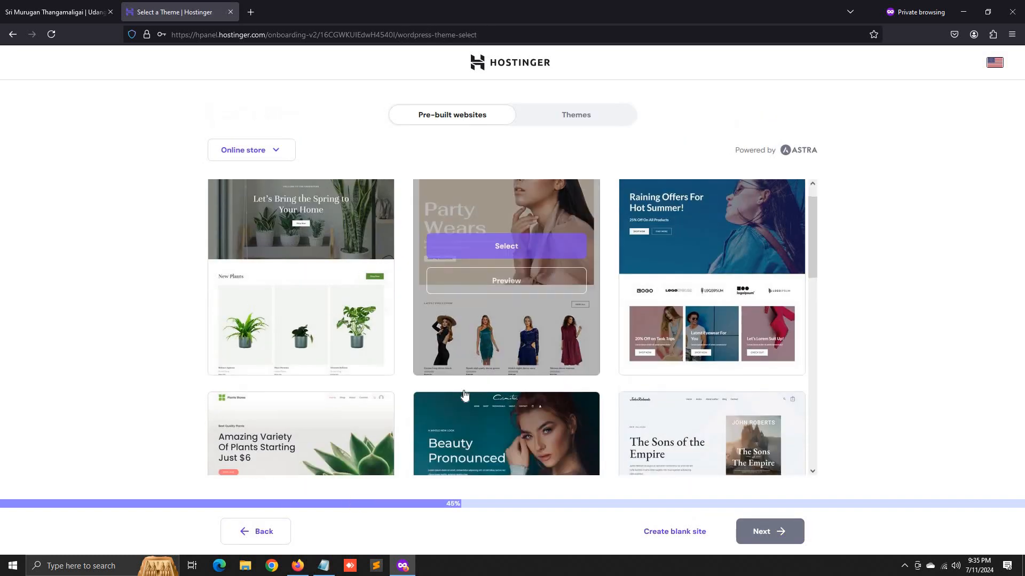
scroll(463, 390, "down", 10)
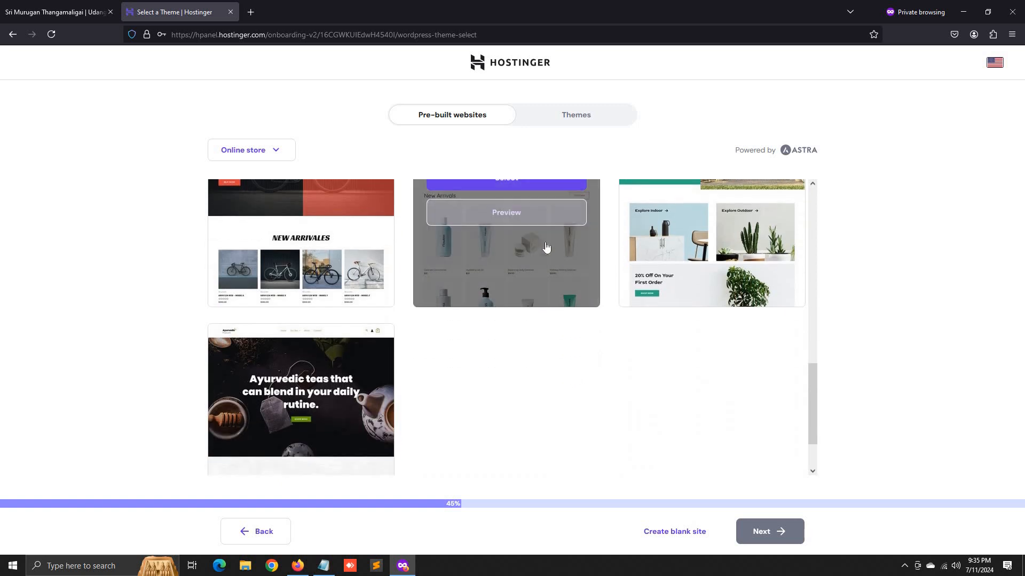
scroll(496, 267, "up", 2)
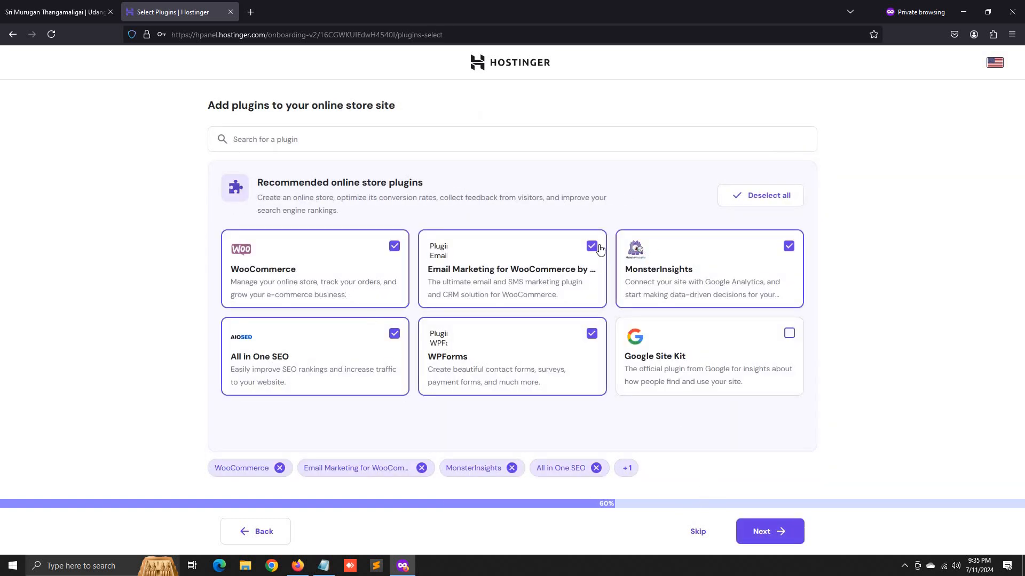
- Remove All in One SEO, WPForms, MonsterInsights and email marketing plugins, keeping only WooCommerce
left_click(596, 468)
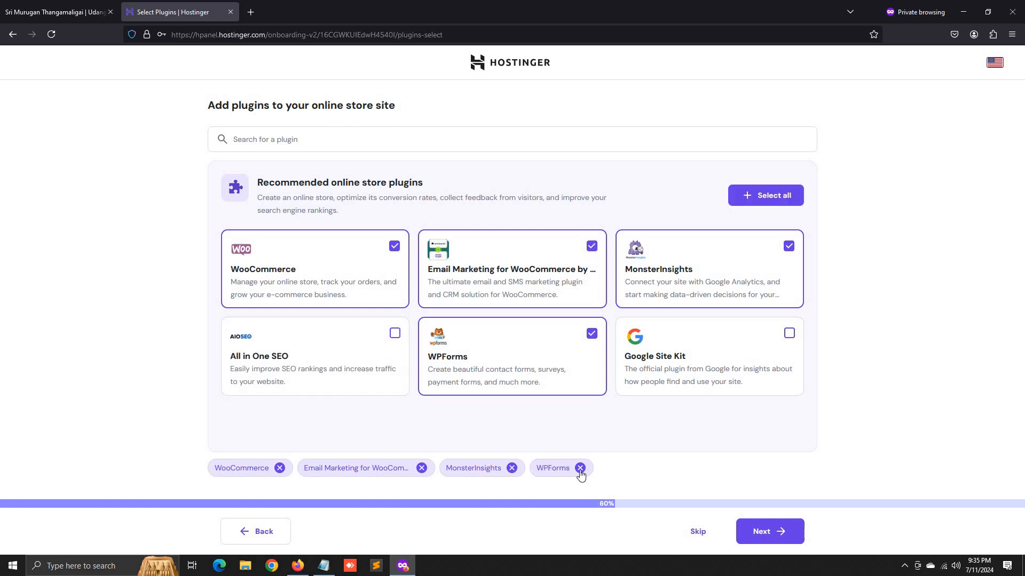
left_click(579, 468)
left_click(511, 468)
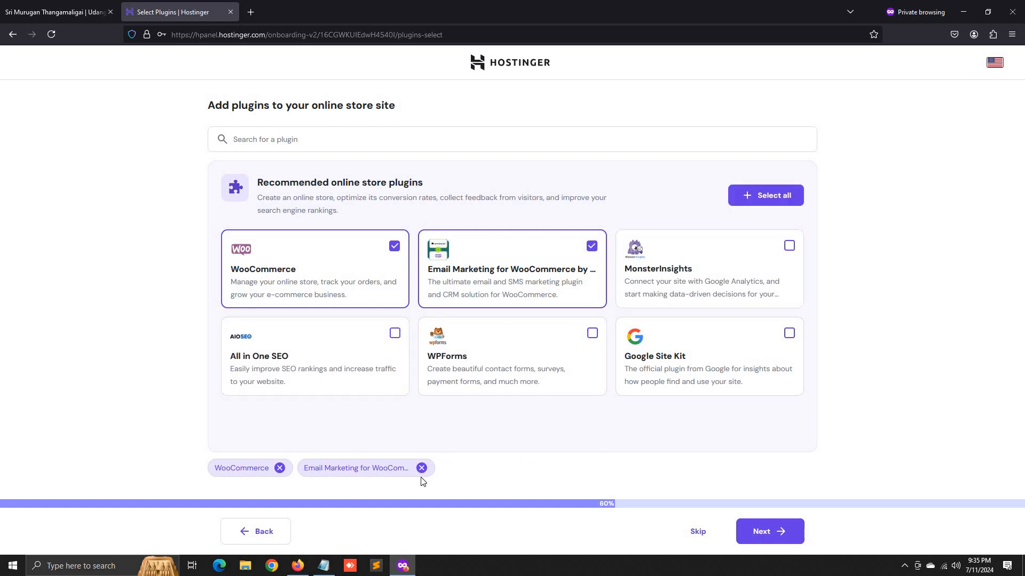
left_click(421, 468)
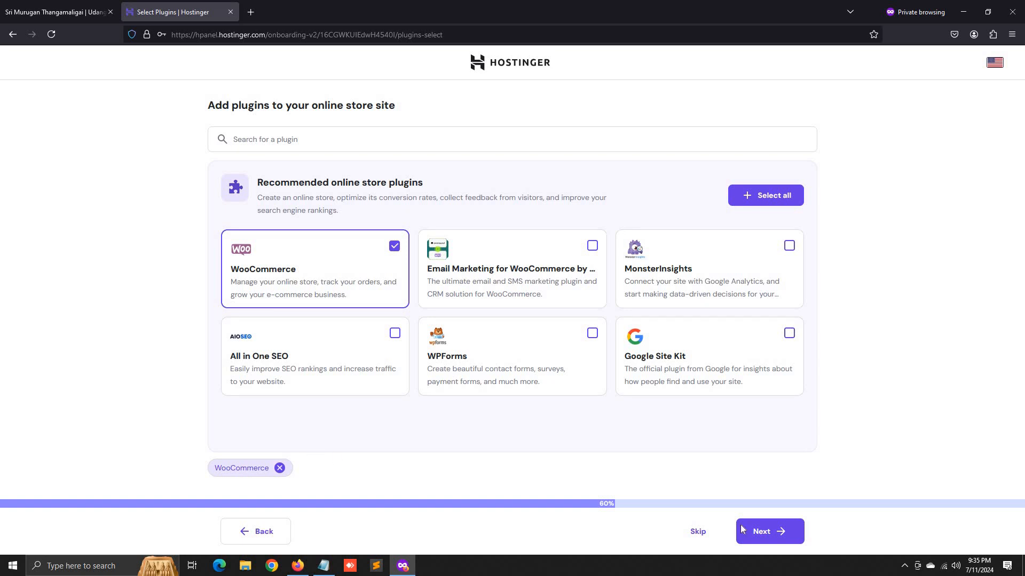
left_click(775, 531)
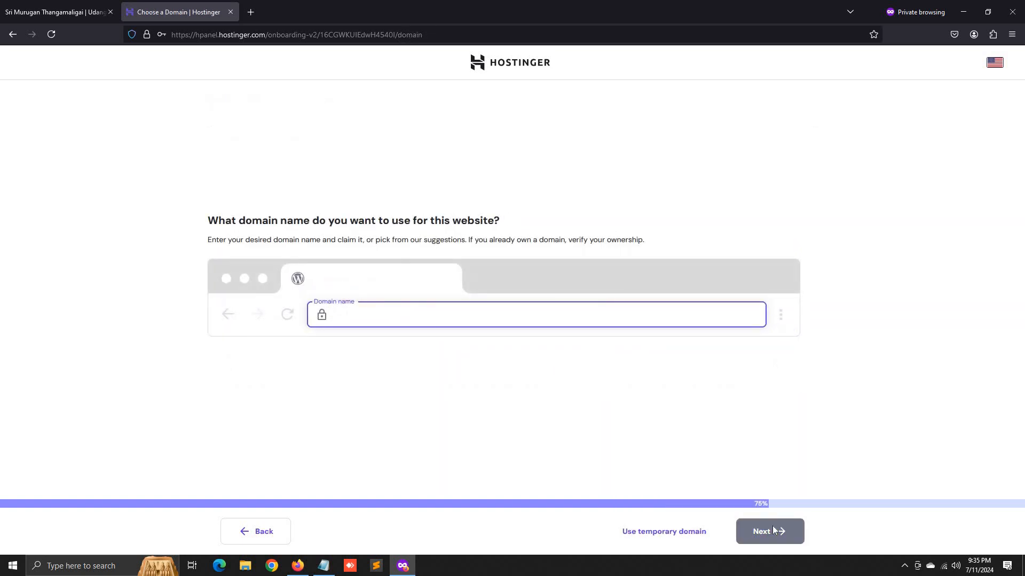
- Paste dietsorganics.com from Notepad as the domain and claim the free suggestion
left_click(324, 566)
double_click(552, 143)
key("ctrl+c")
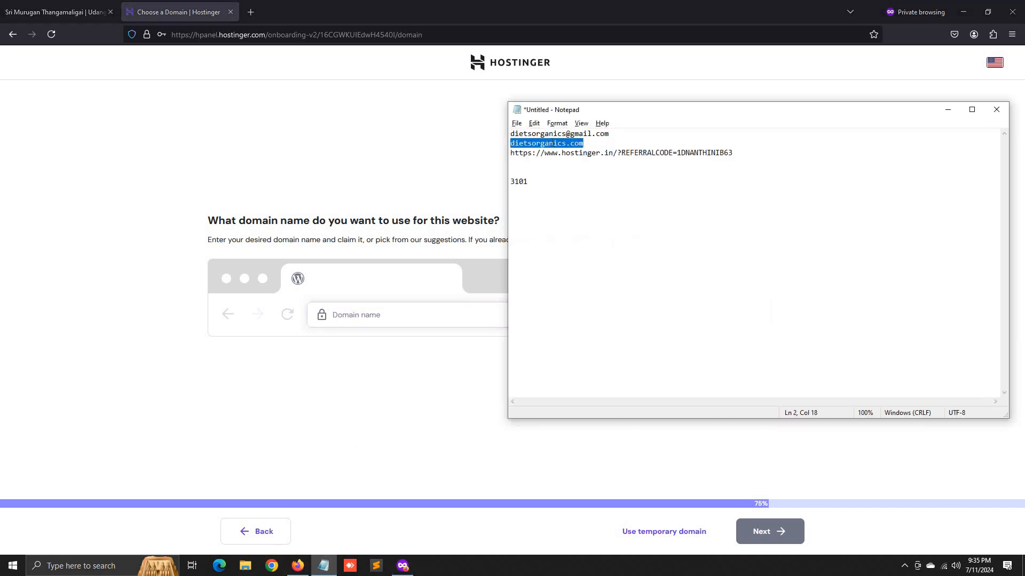
left_click(389, 319)
key("ctrl+v")
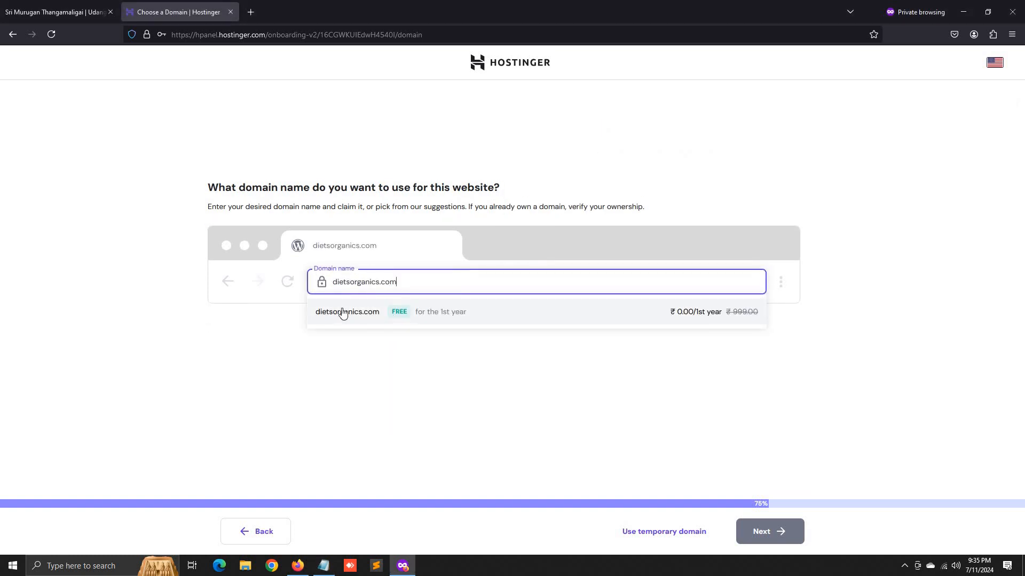
left_click(501, 319)
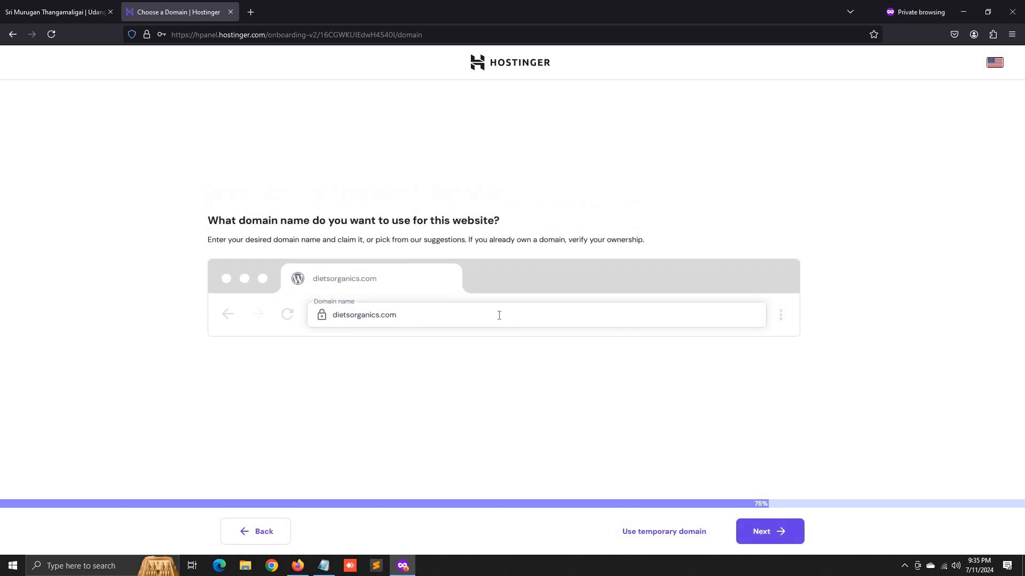
left_click(775, 531)
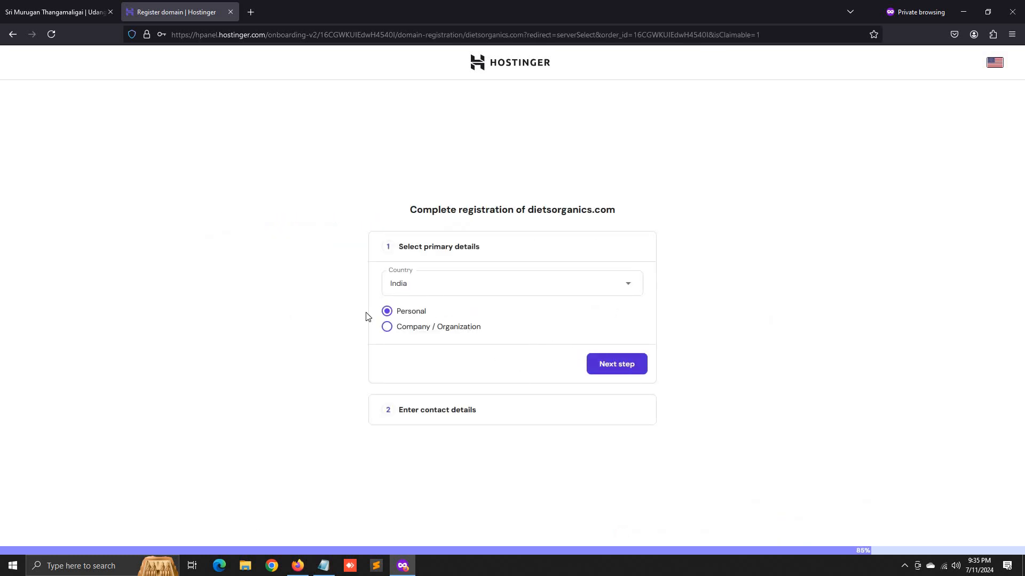
- Confirm the primary registration details and pick the state from the list
left_click(609, 358)
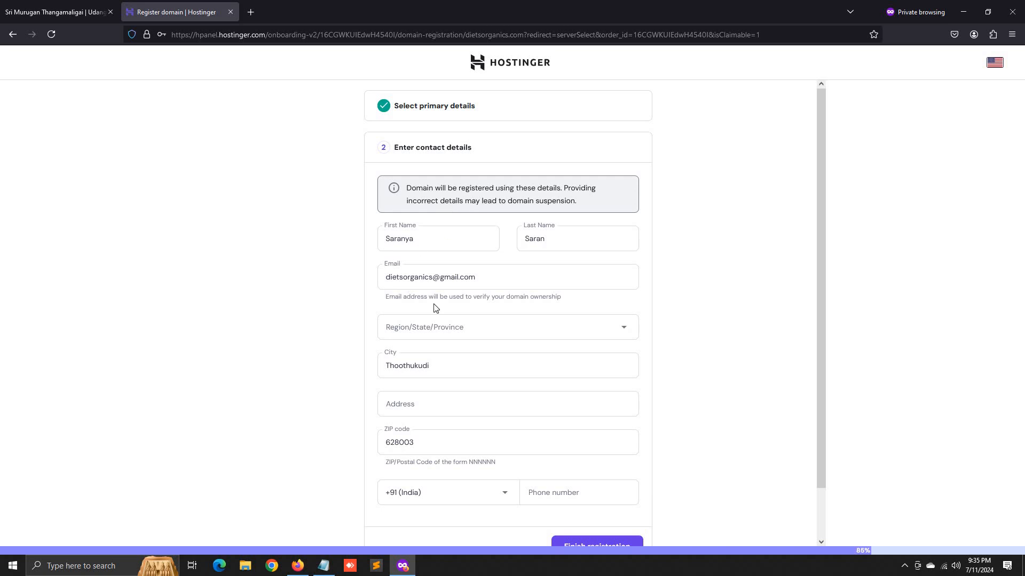
left_click(448, 329)
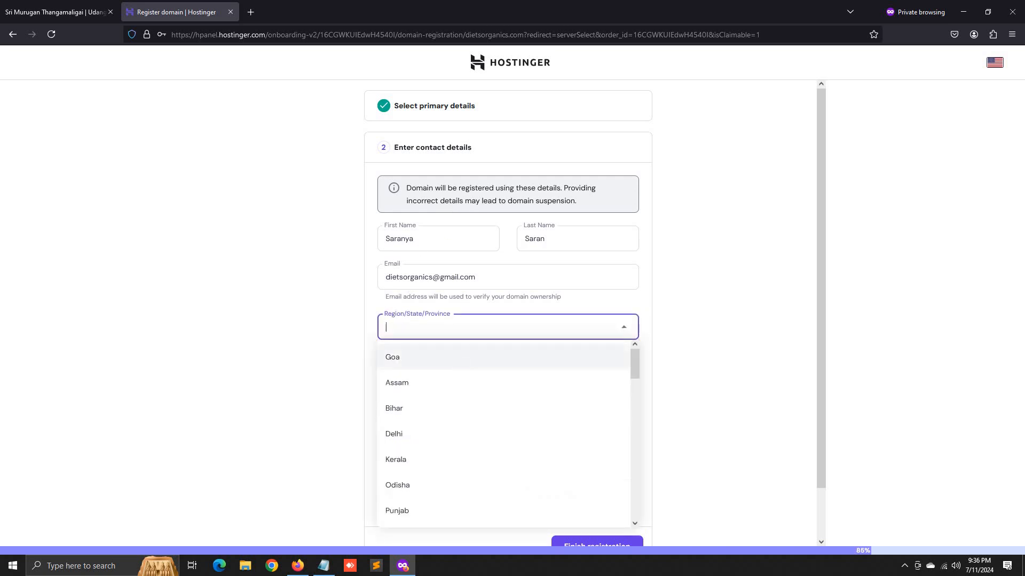
type("TA")
left_click(424, 384)
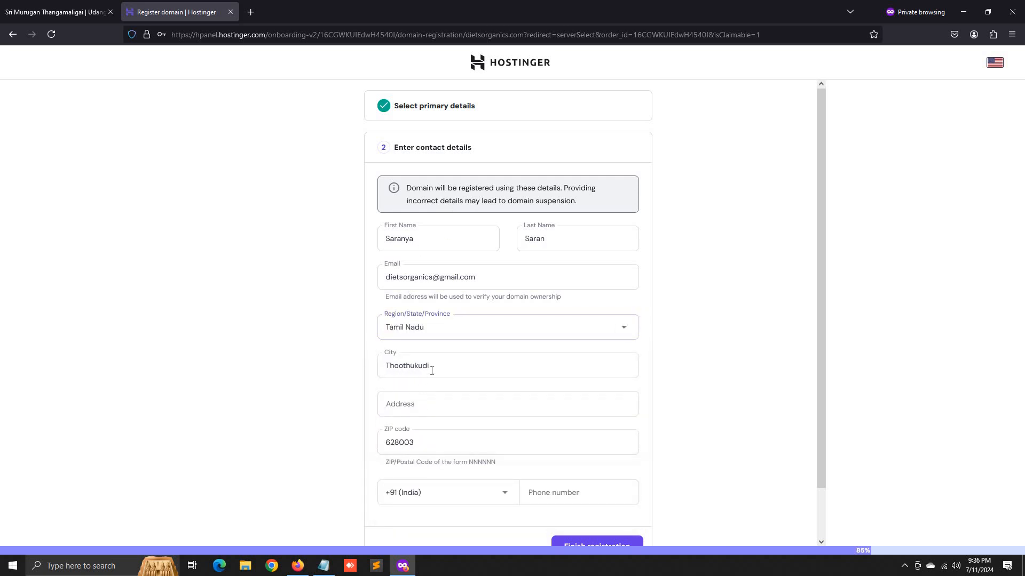
- Enter the street address with its house number in the domain contact details
left_click(425, 402)
type("mA")
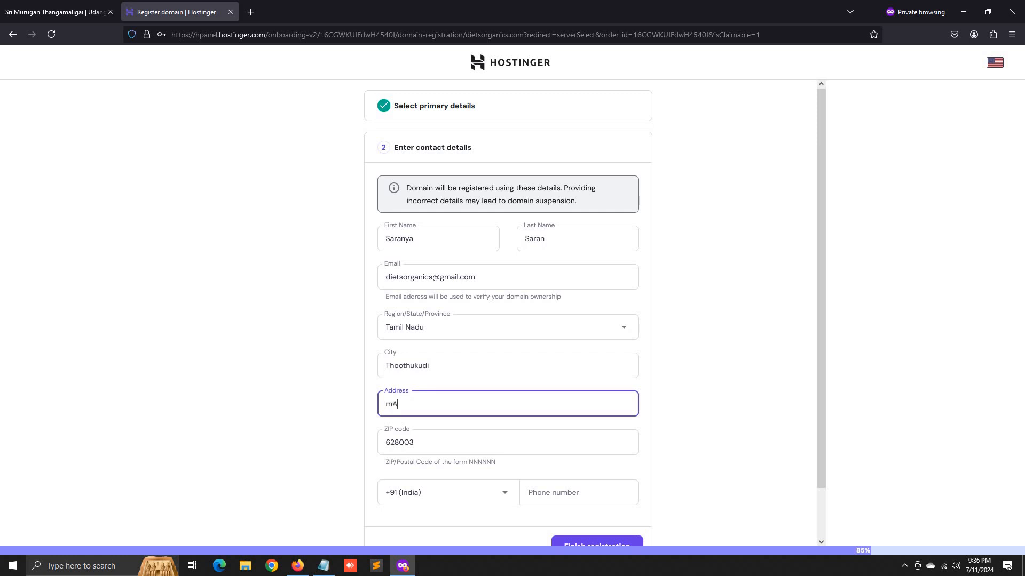
type("IN bAZAA")
key("BackSpace")
key("BackSpace")
key("BackSpace")
key("BackSpace")
key("BackSpace")
key("BackSpace")
key("BackSpace")
key("BackSpace")
key("BackSpace")
key("BackSpace")
key("Tab")
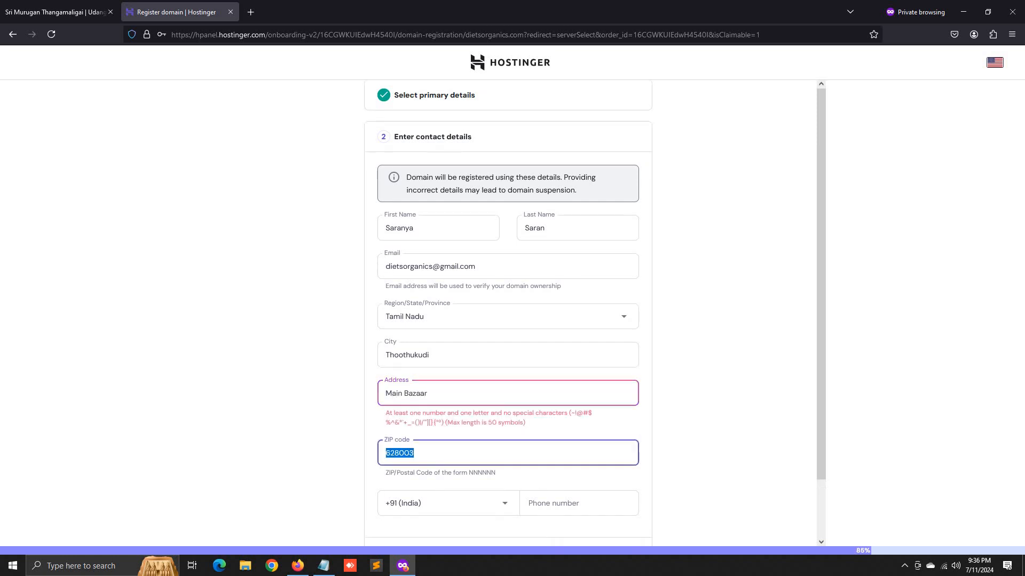
left_click(385, 393)
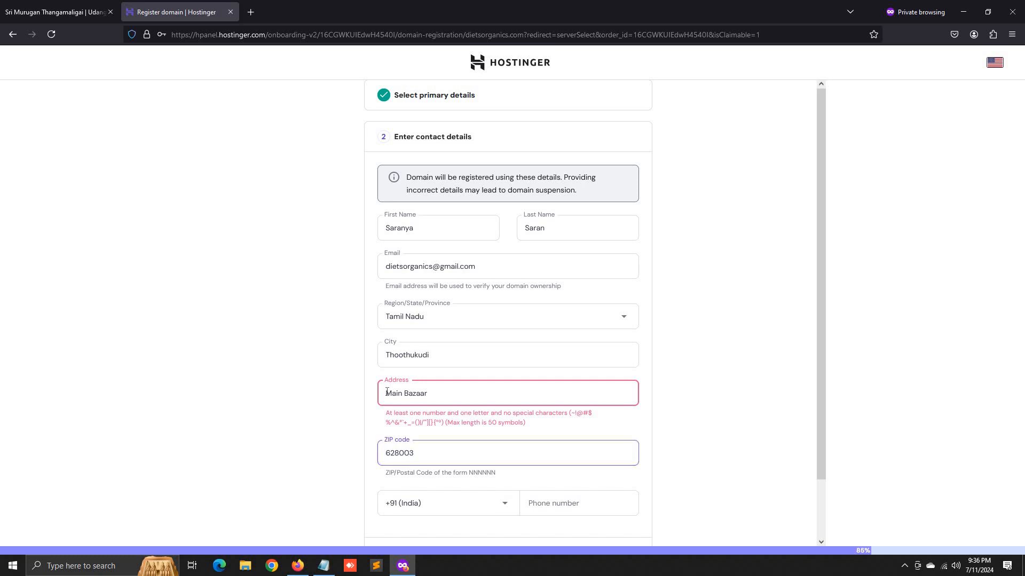
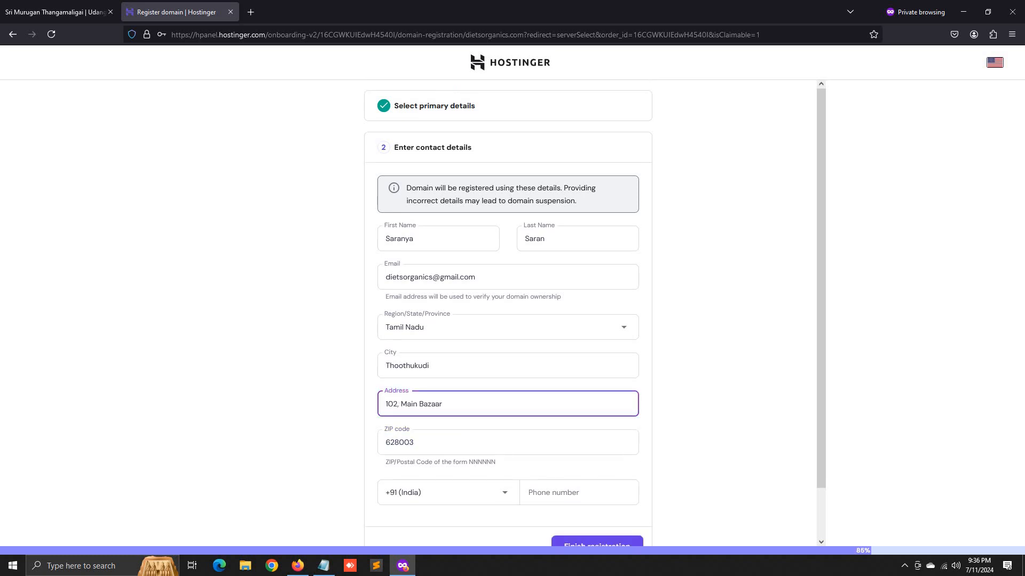
left_click(436, 440)
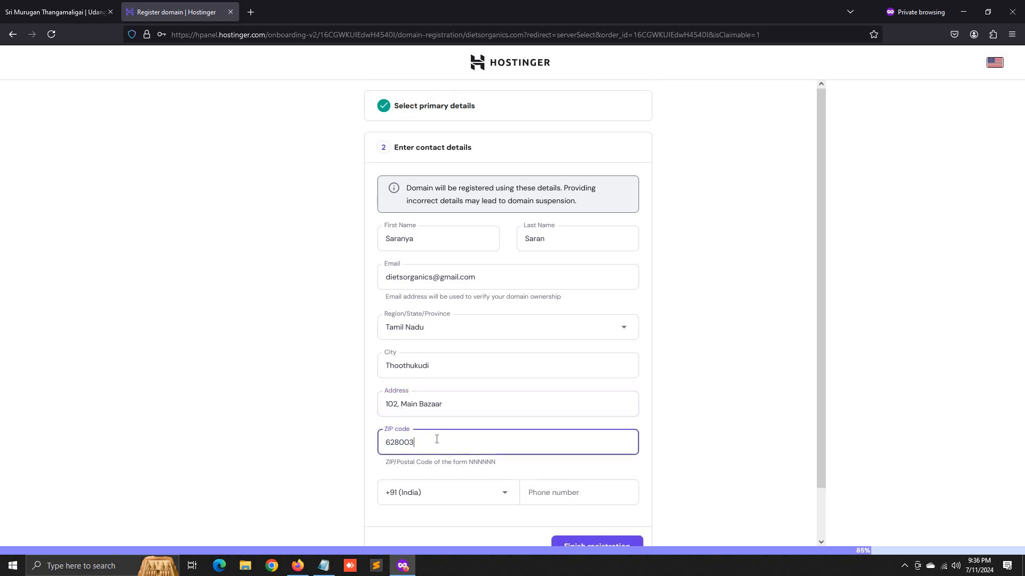
- Enter the contact phone number and finish the domain registration
left_click(590, 484)
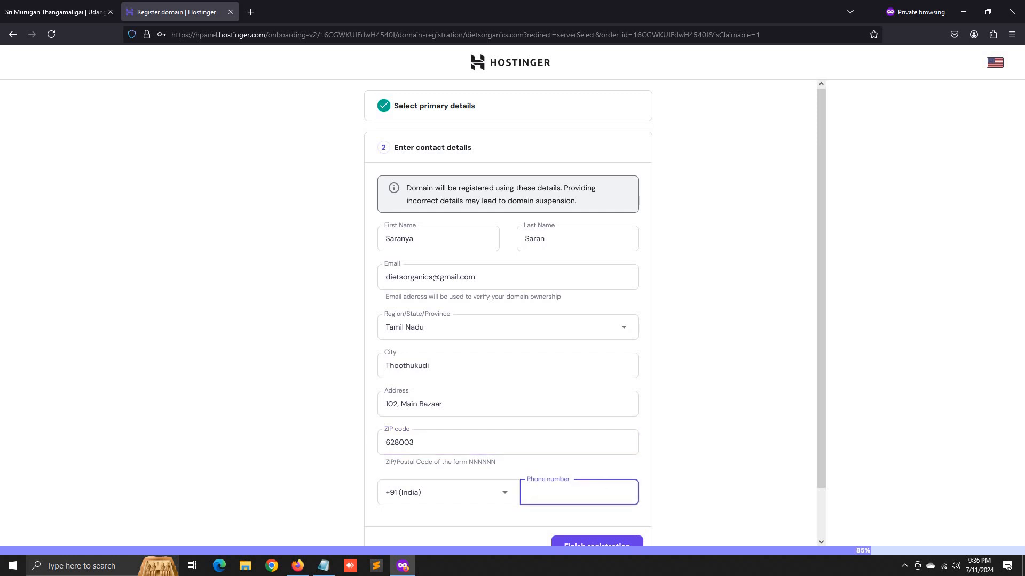
scroll(580, 435, "down", 2)
left_click(606, 492)
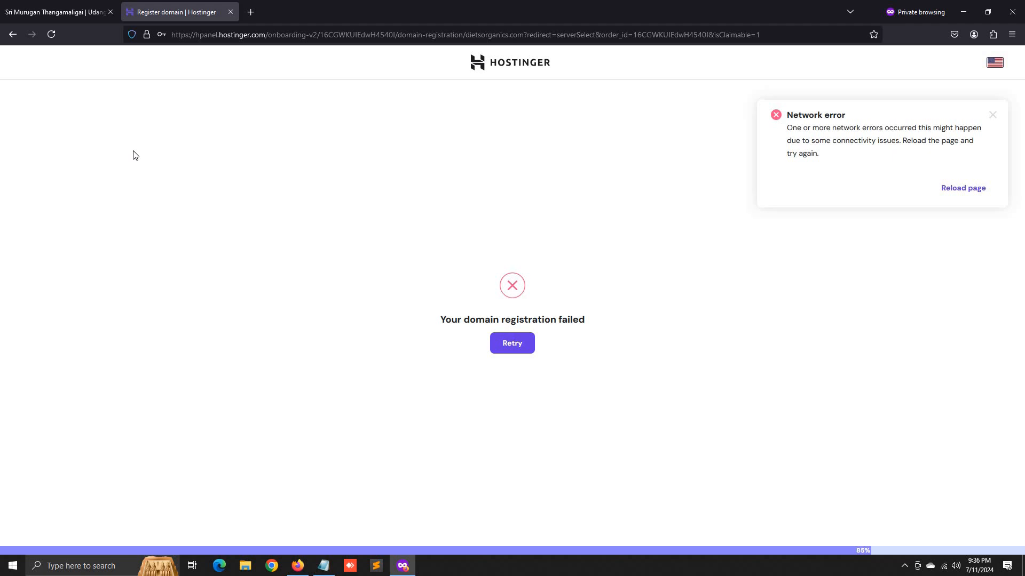
- Retry the failed setup and pass through the onboarding screens again
left_click(525, 344)
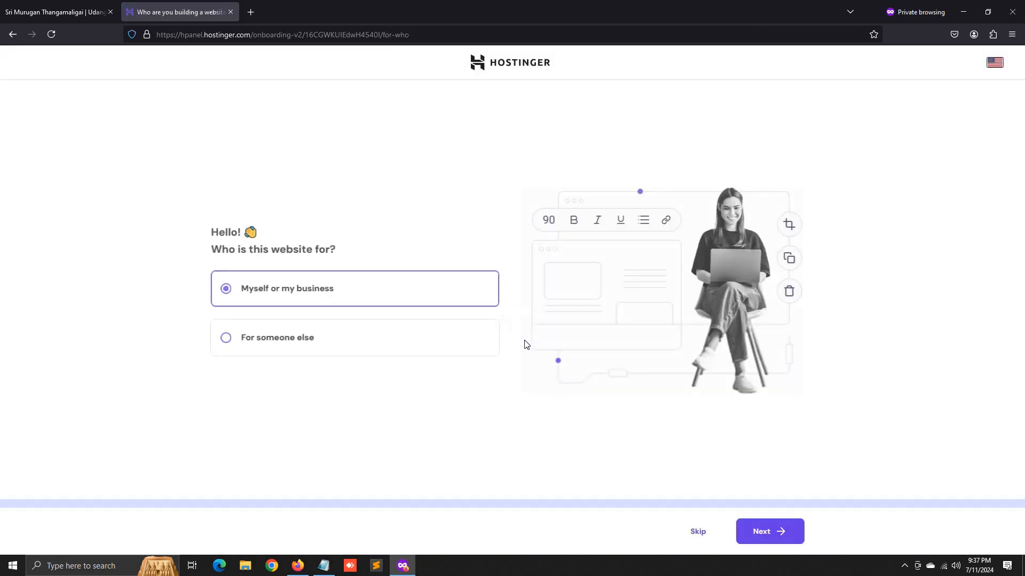
left_click(761, 538)
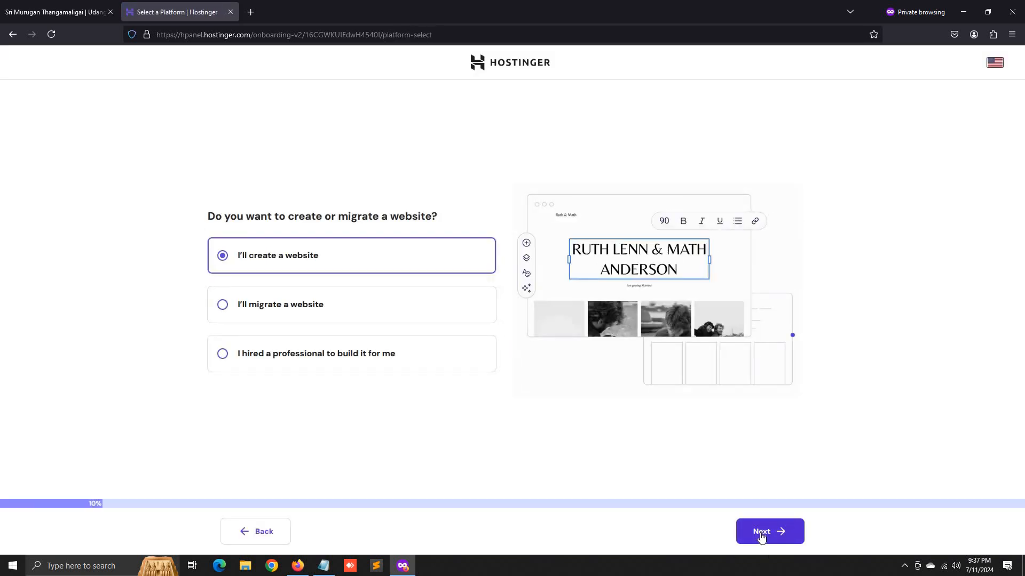
left_click(762, 535)
left_click(761, 535)
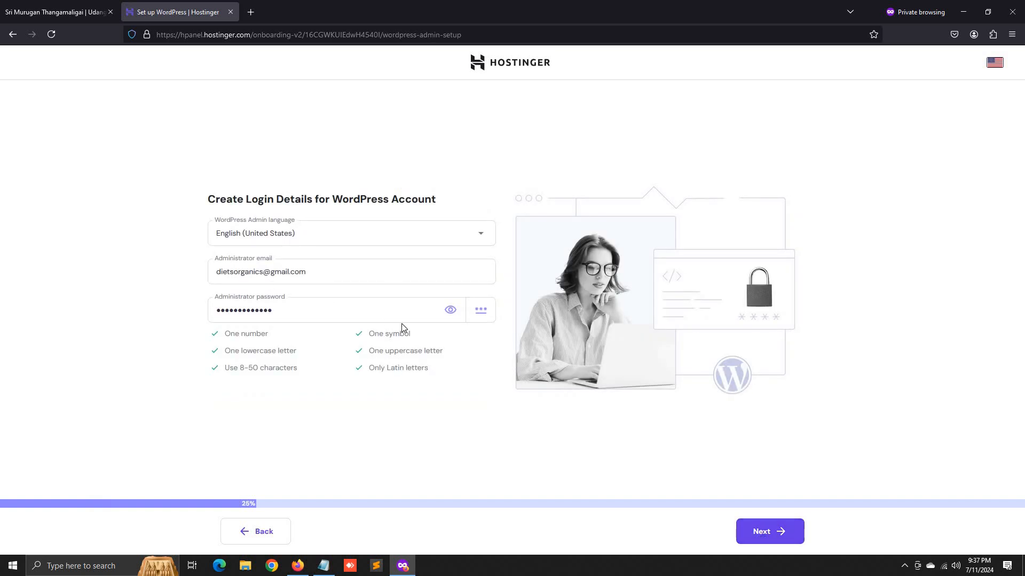
- Replace the WordPress administrator password with a new one and accept the login details
left_click_drag(331, 310, 98, 310)
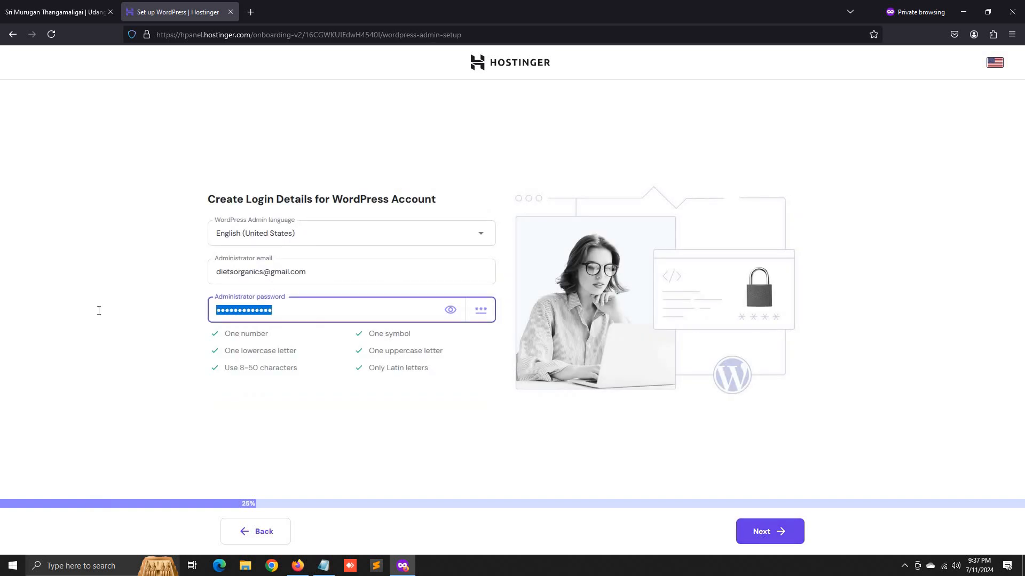
type("D")
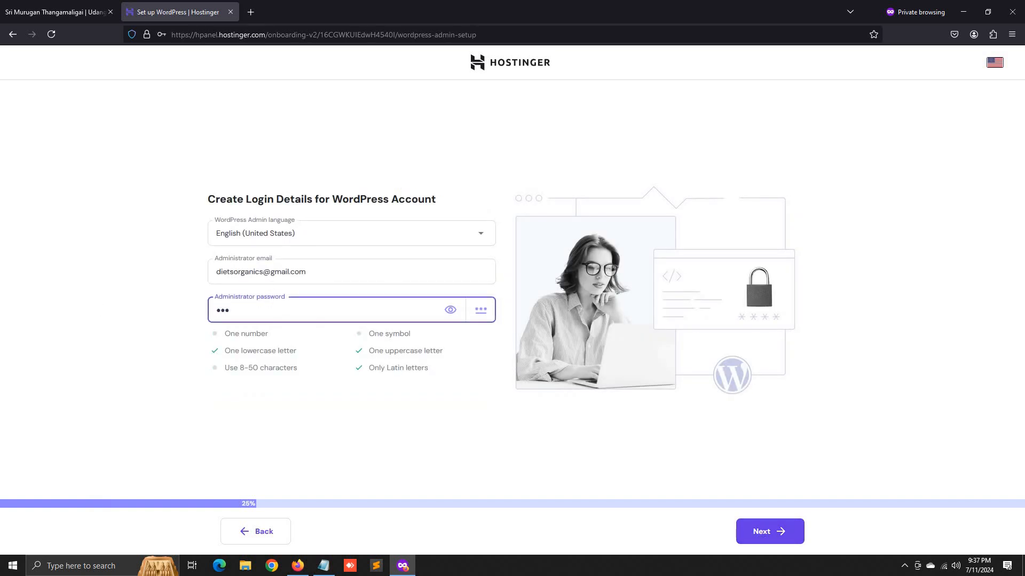
type("••••••••••••")
left_click(757, 530)
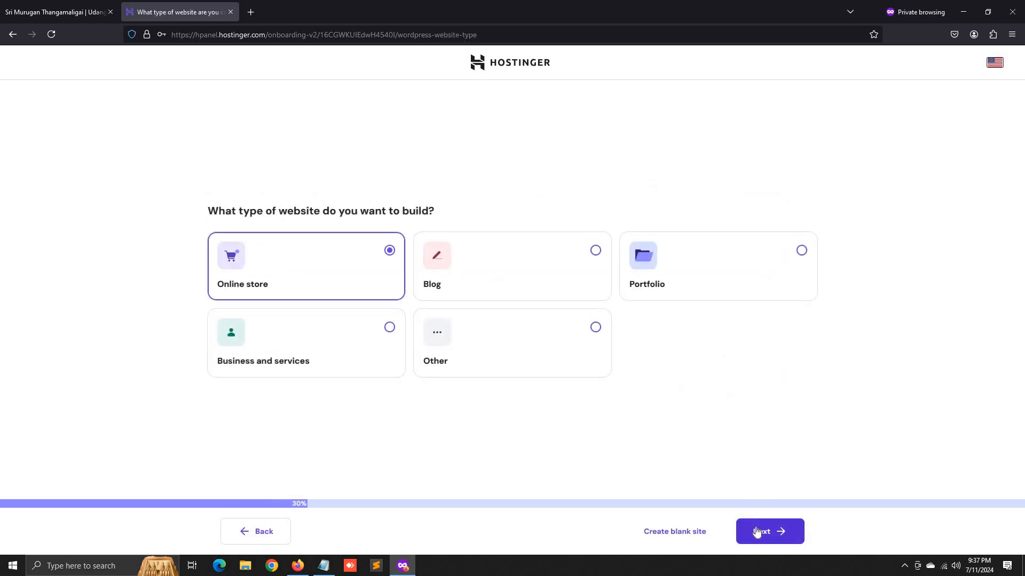
- Keep Online store as the website type and pick the skin-cleanser store design
left_click(756, 532)
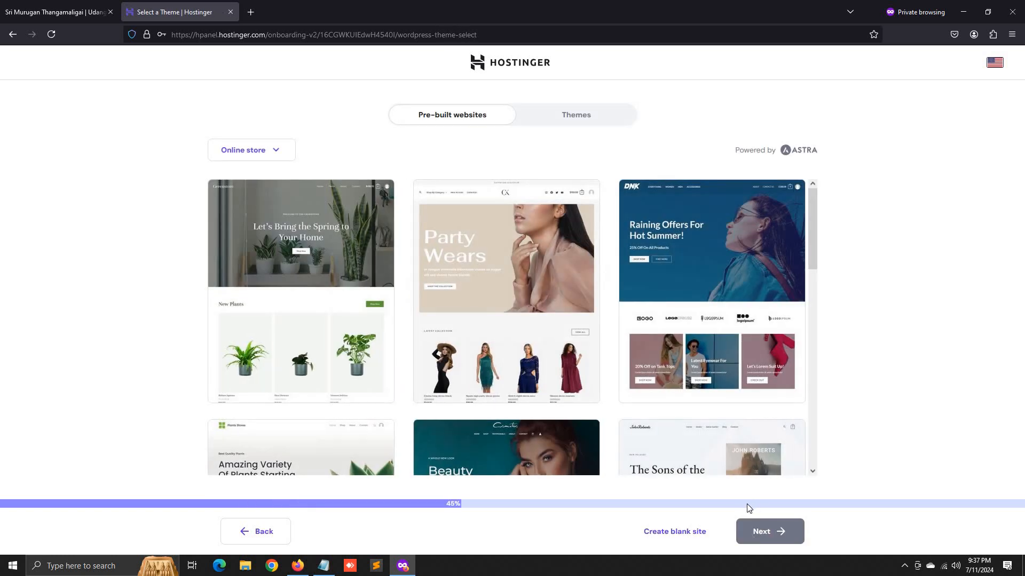
scroll(476, 399, "down", 10)
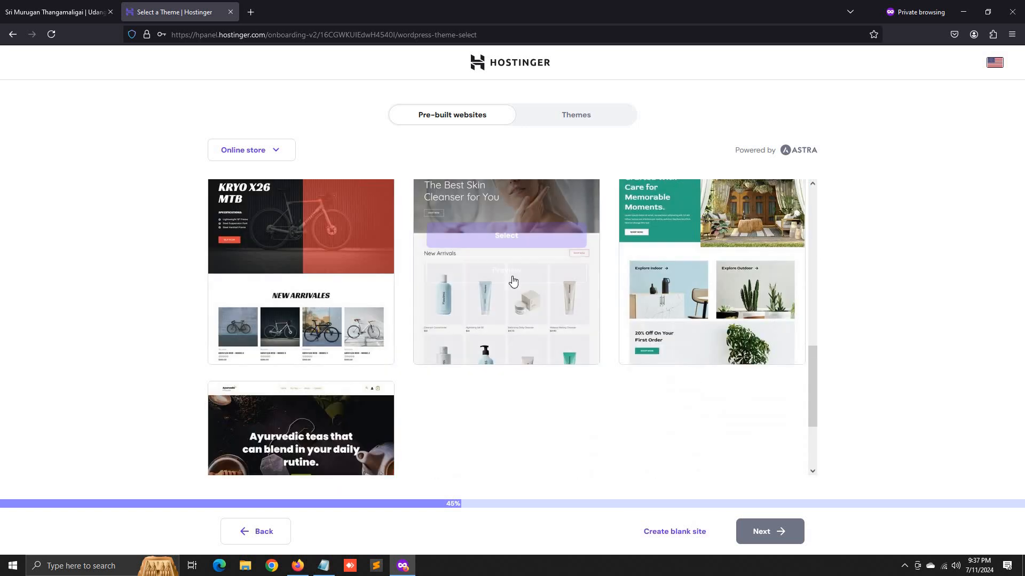
left_click(506, 236)
- Remove All in One SEO, WPForms, MonsterInsights and email marketing plugins, leaving only WooCommerce
left_click(765, 532)
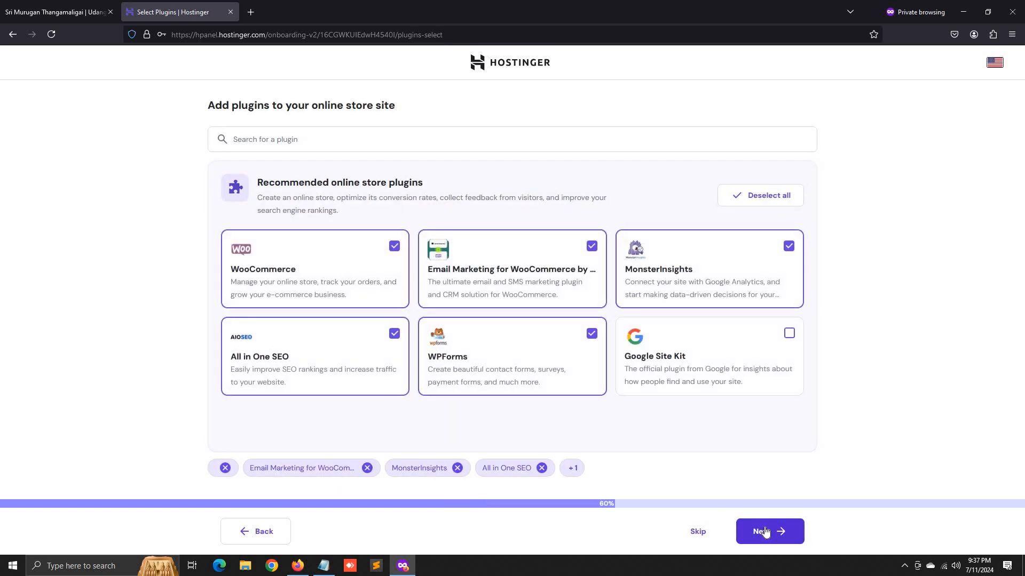
left_click(541, 468)
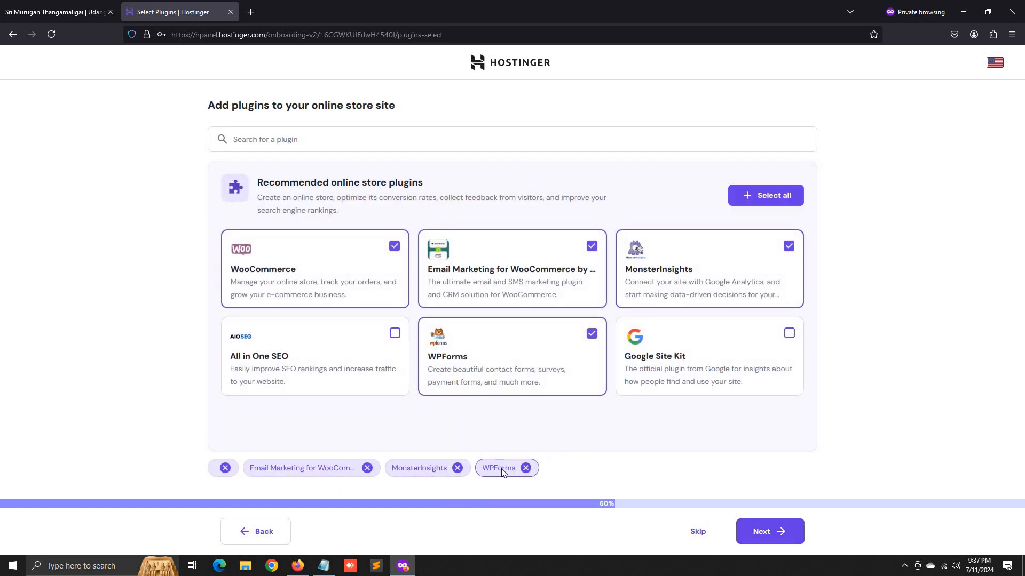
left_click(526, 468)
left_click(457, 468)
left_click(367, 468)
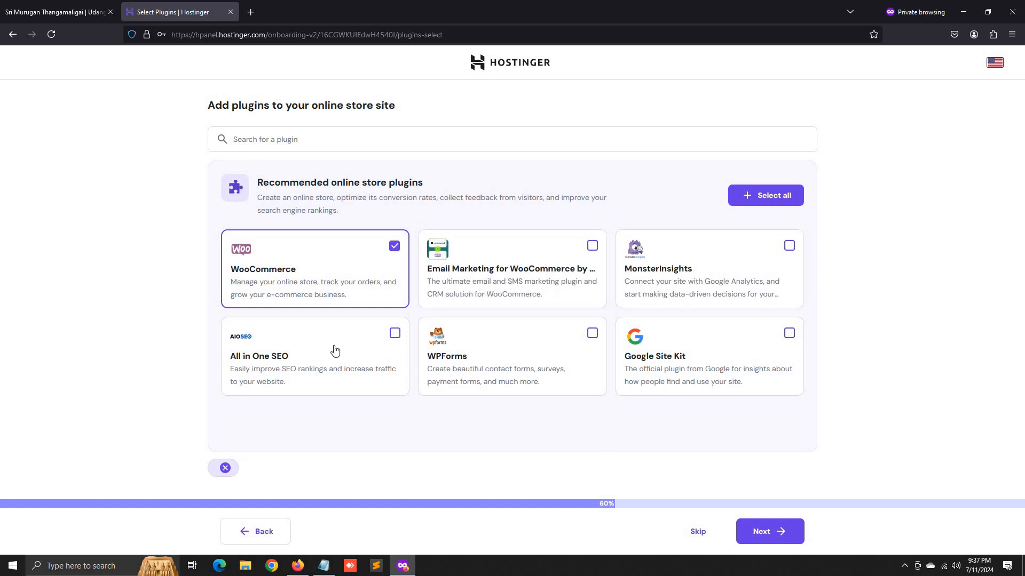
left_click(774, 535)
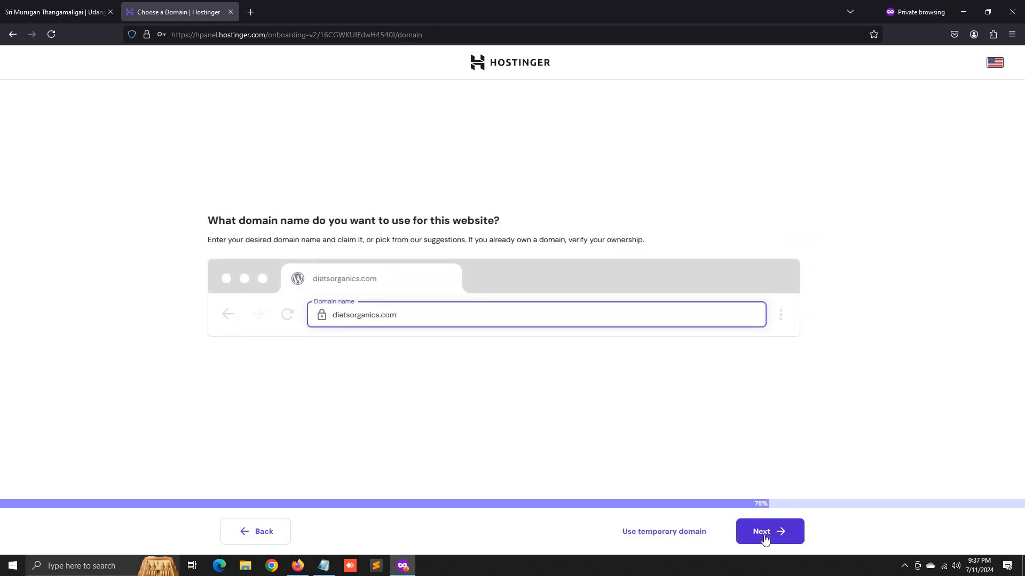
- Keep dietsorganics.com, set the data centre to India, and start building the site
left_click(764, 538)
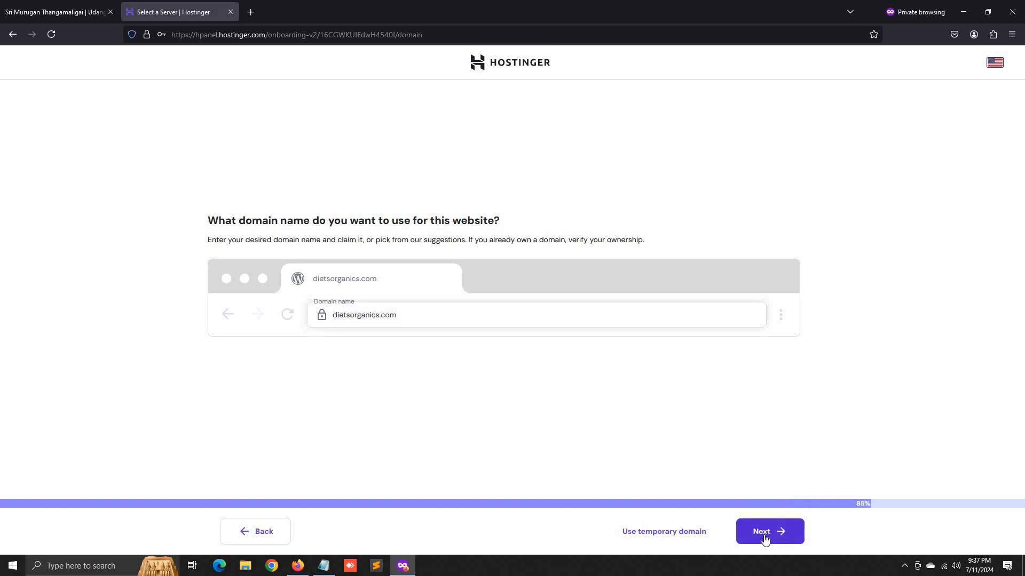
left_click(339, 314)
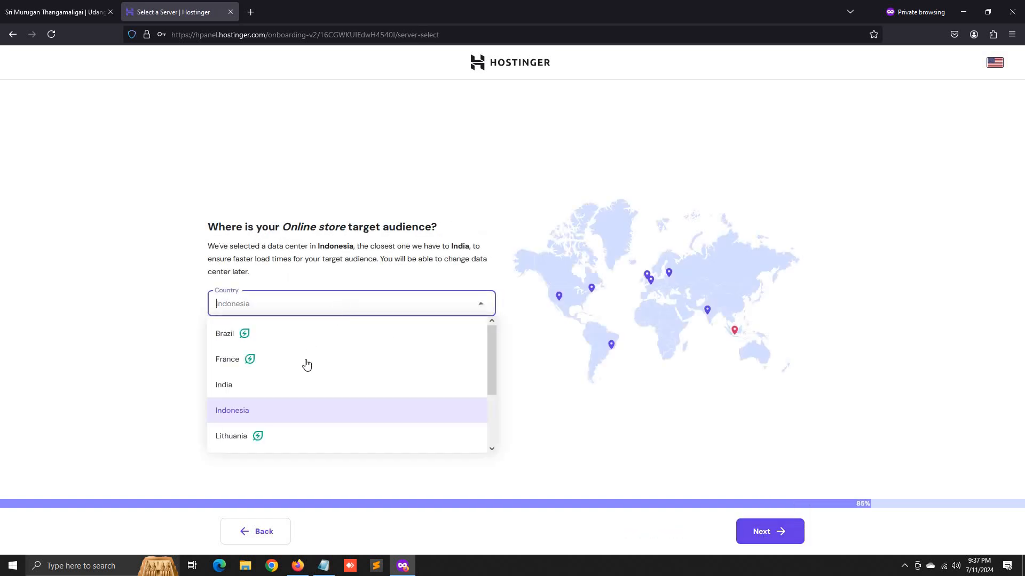
left_click(271, 389)
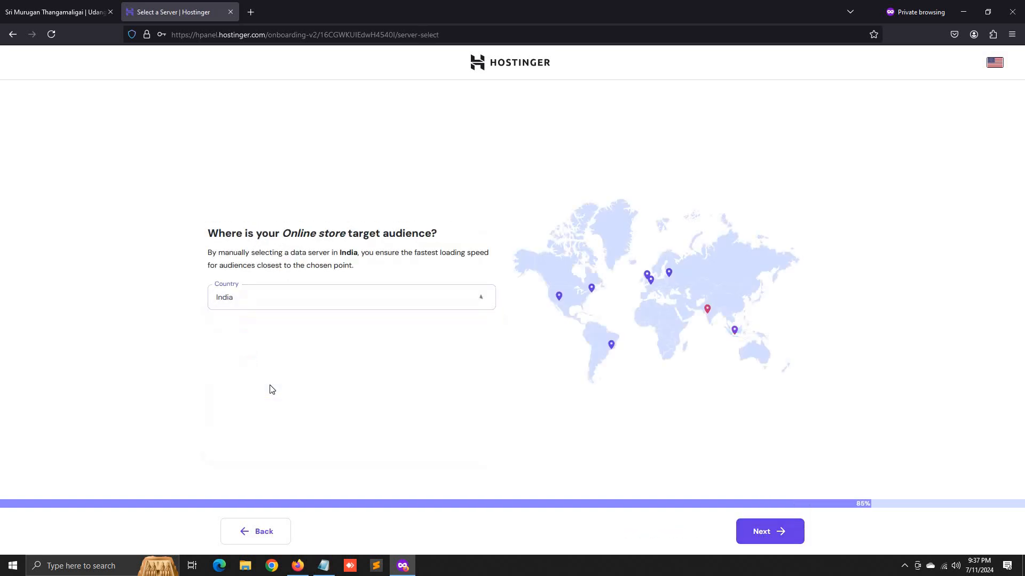
left_click(777, 529)
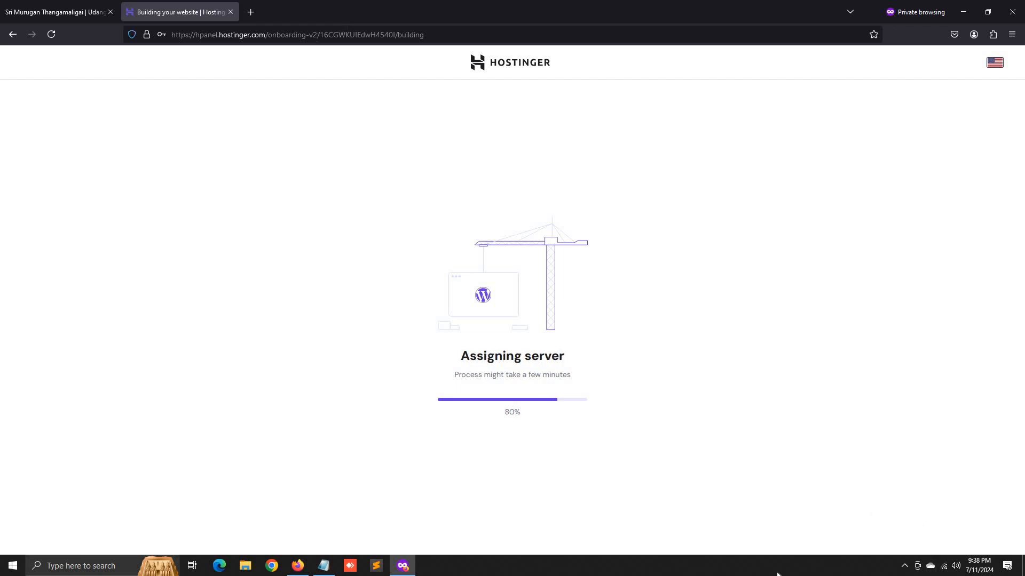
- View the Sri Murugan Thangamaligai Join Scheme app on Google Play, then return to Hostinger
left_click(73, 5)
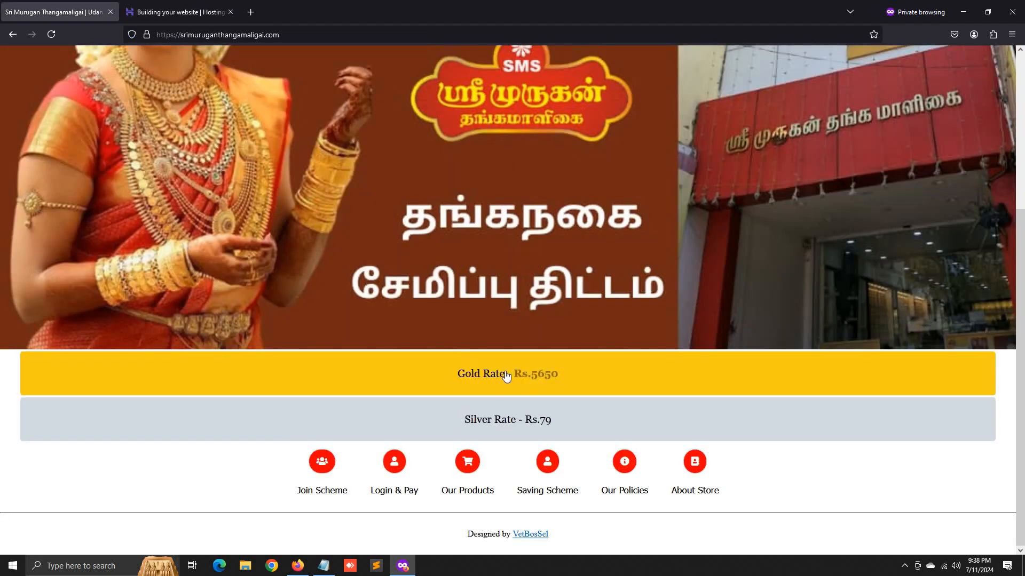
left_click(323, 469)
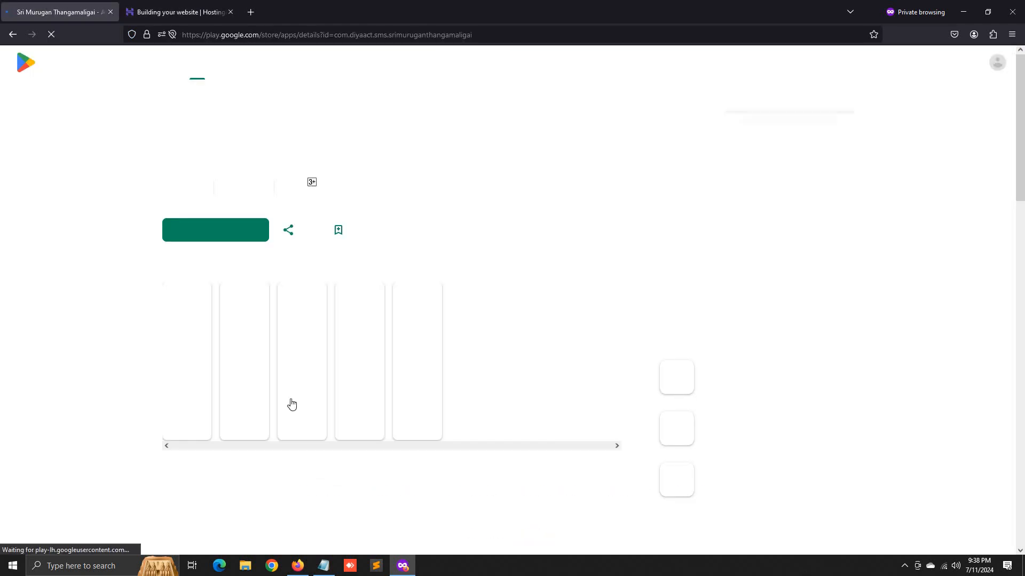
scroll(298, 418, "down", 15)
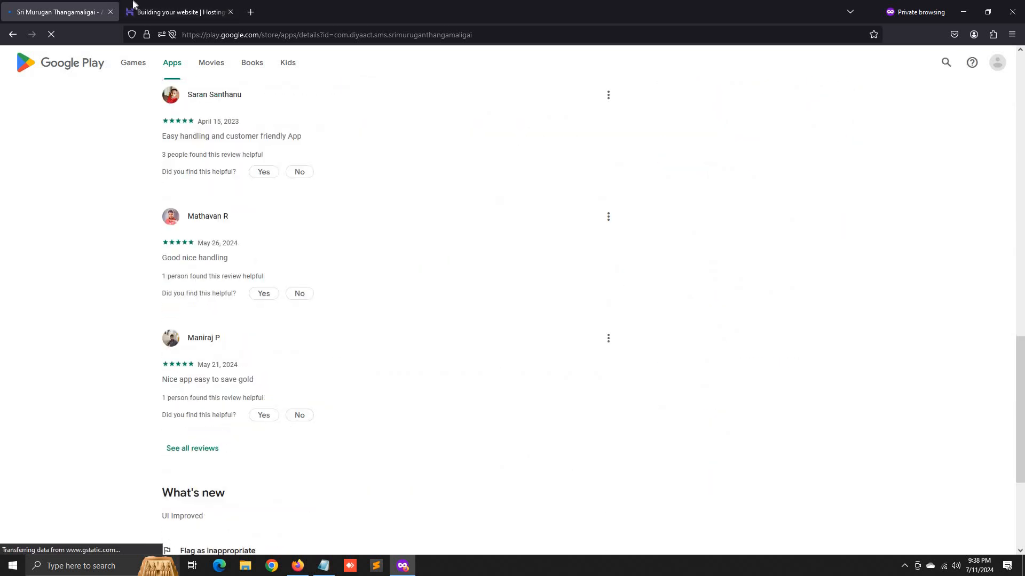
left_click(165, 6)
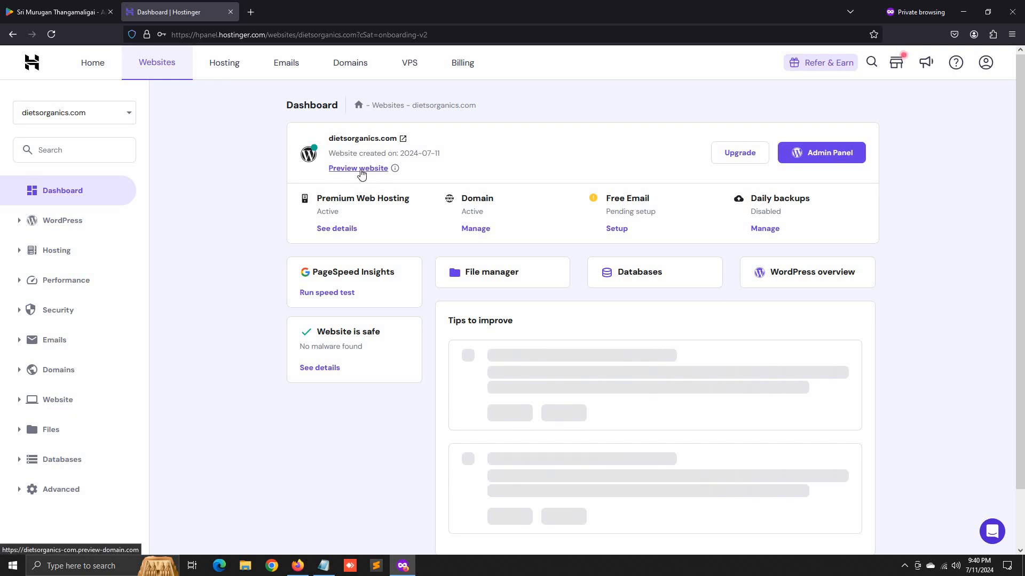
- Open the live dietsorganics.com site in its own tab and scroll through its homepage
left_click(361, 169)
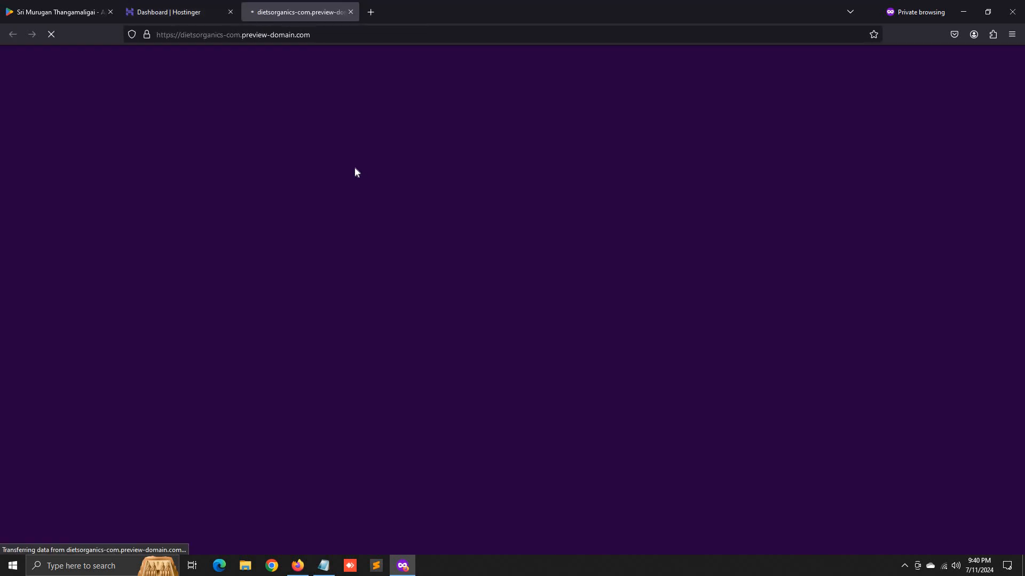
left_click(172, 5)
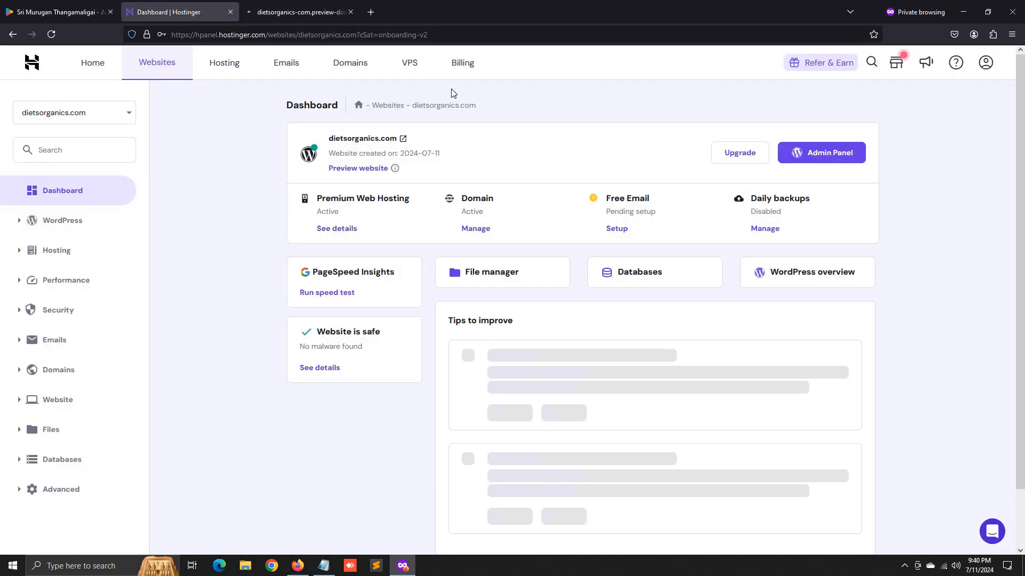
left_click(400, 140)
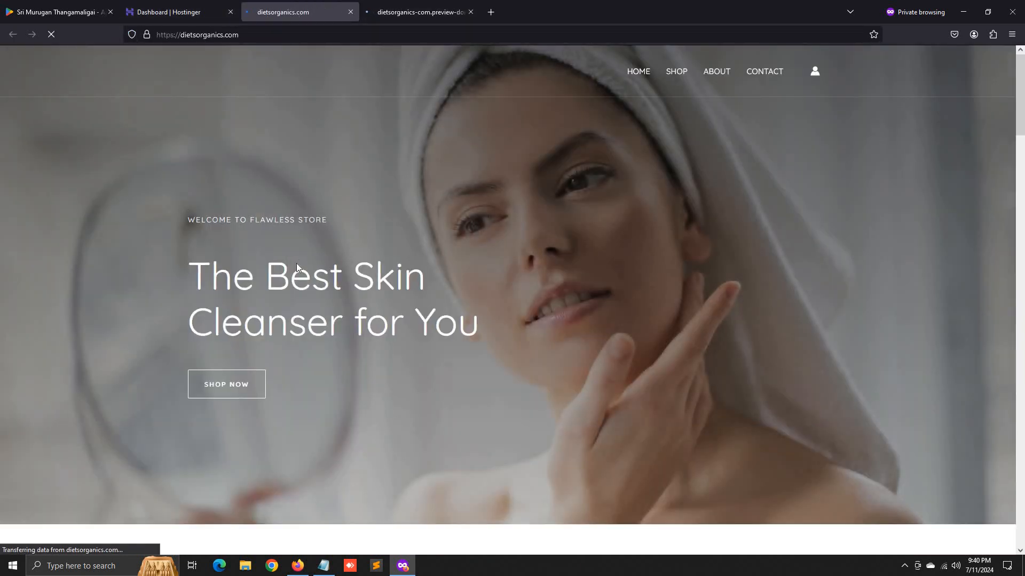
scroll(297, 265, "down", 15)
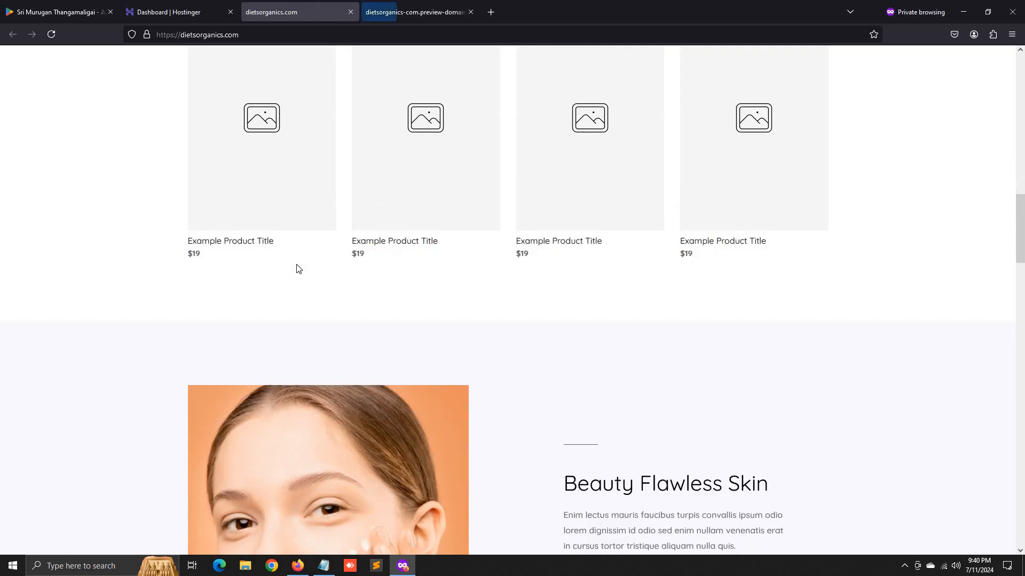
scroll(298, 269, "down", 18)
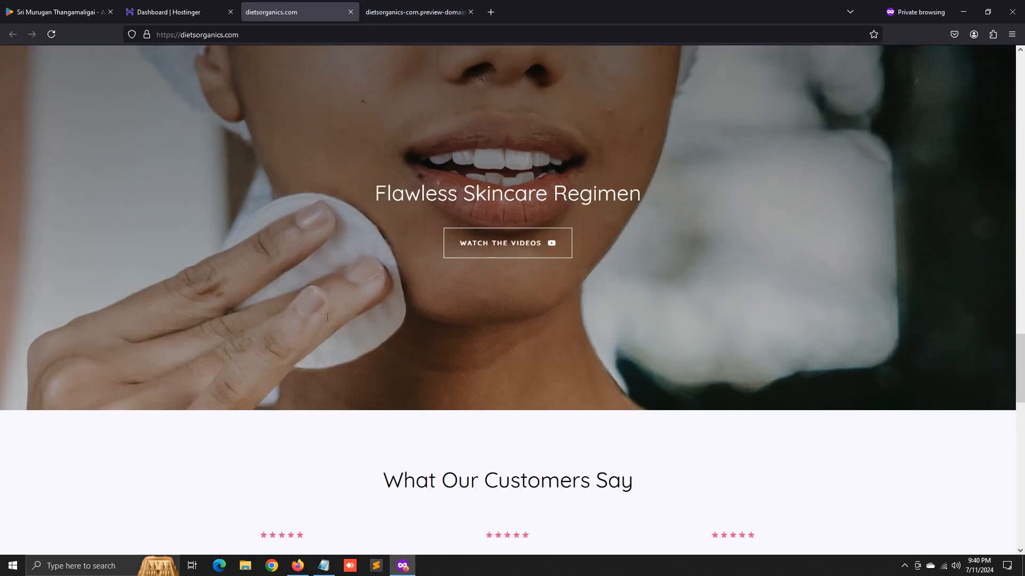
scroll(327, 317, "down", 19)
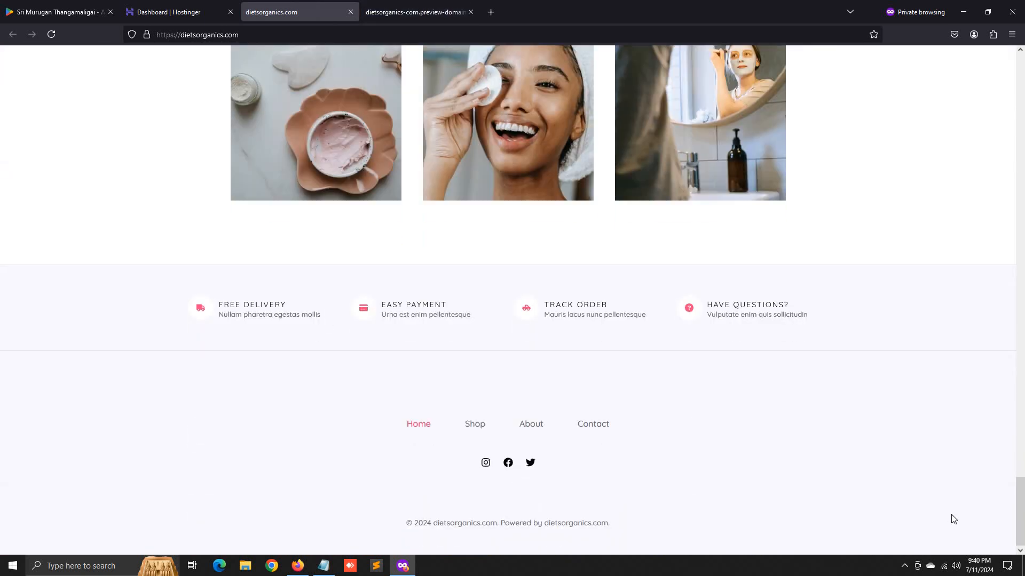
scroll(953, 519, "up", 20)
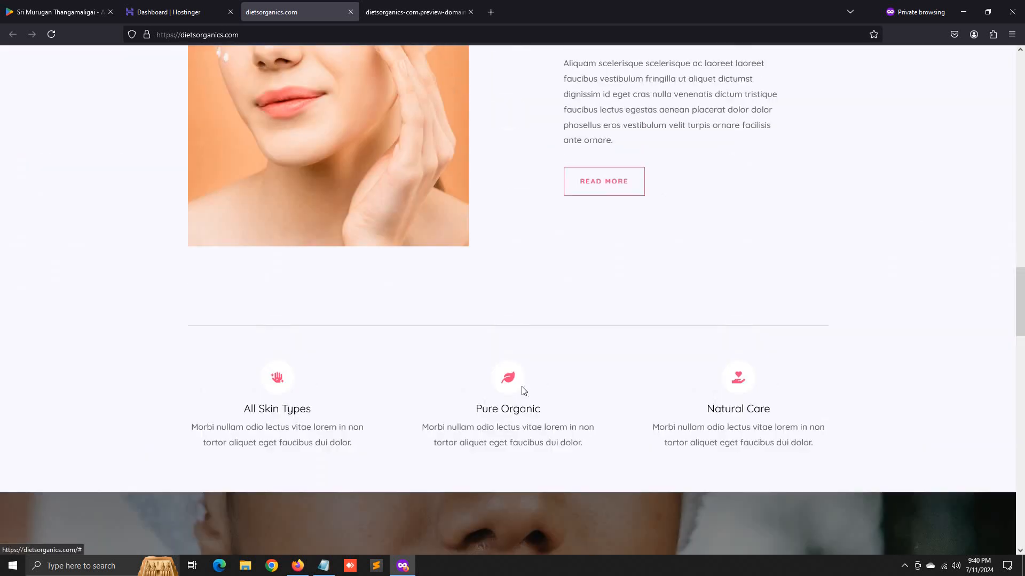
scroll(523, 391, "up", 15)
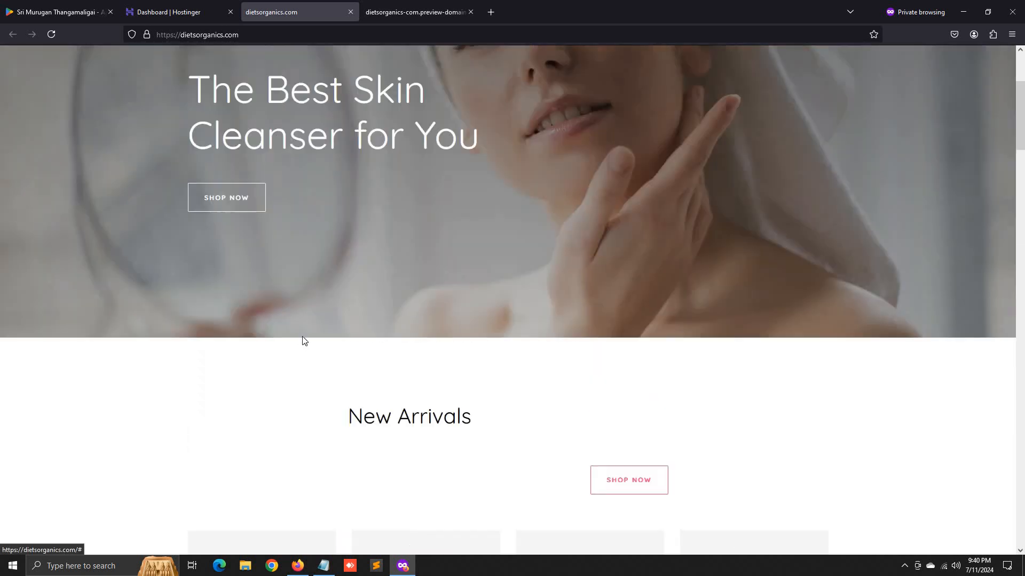
- Close the preview-domain version of the site
left_click(390, 10)
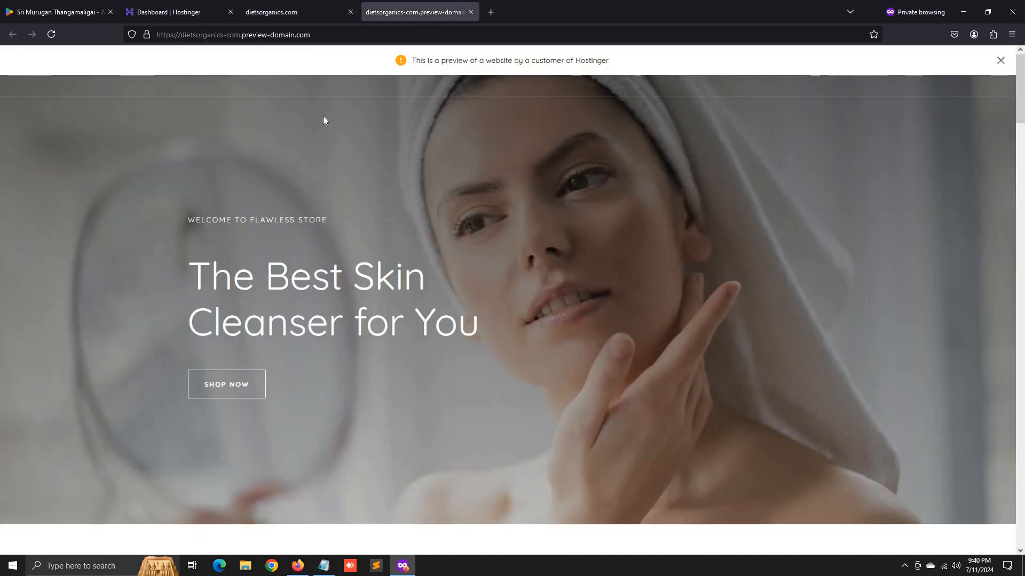
left_click(470, 12)
scroll(287, 238, "up", 3)
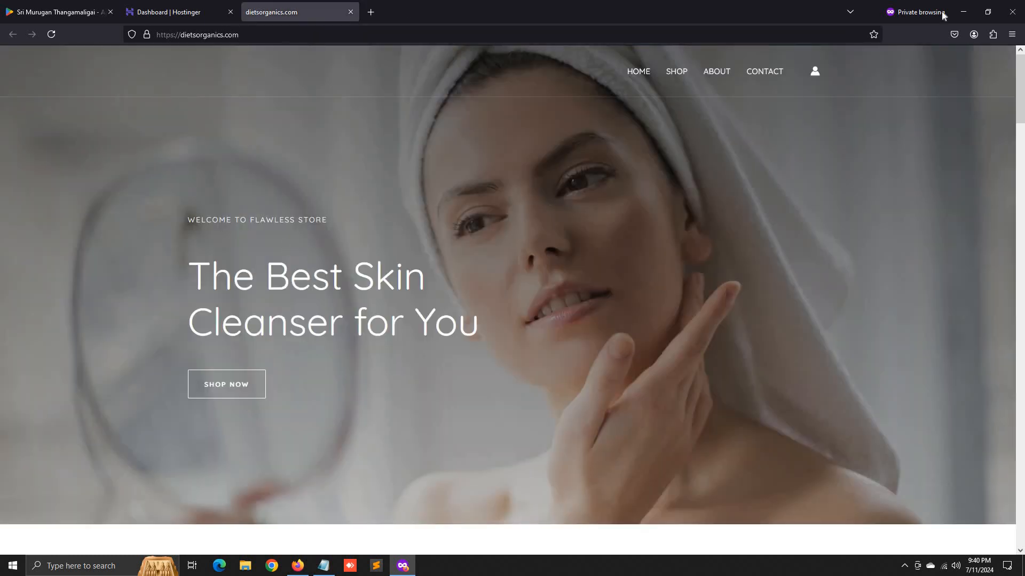
- Shrink the browser window to check the notes, restore it, and start editing the site address
left_click(988, 12)
scroll(89, 246, "down", 5)
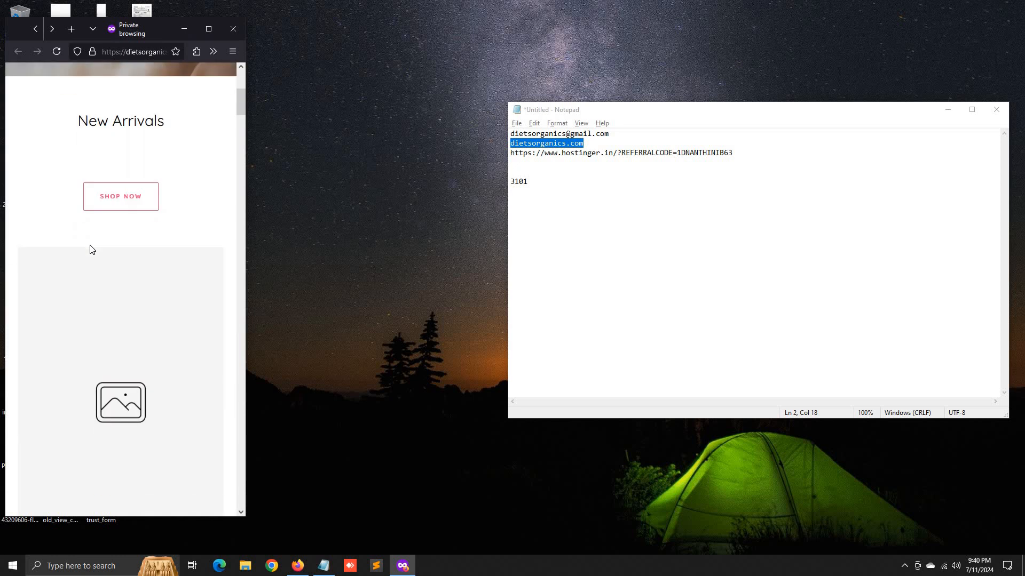
scroll(90, 249, "down", 3)
scroll(123, 209, "up", 3)
left_click(209, 29)
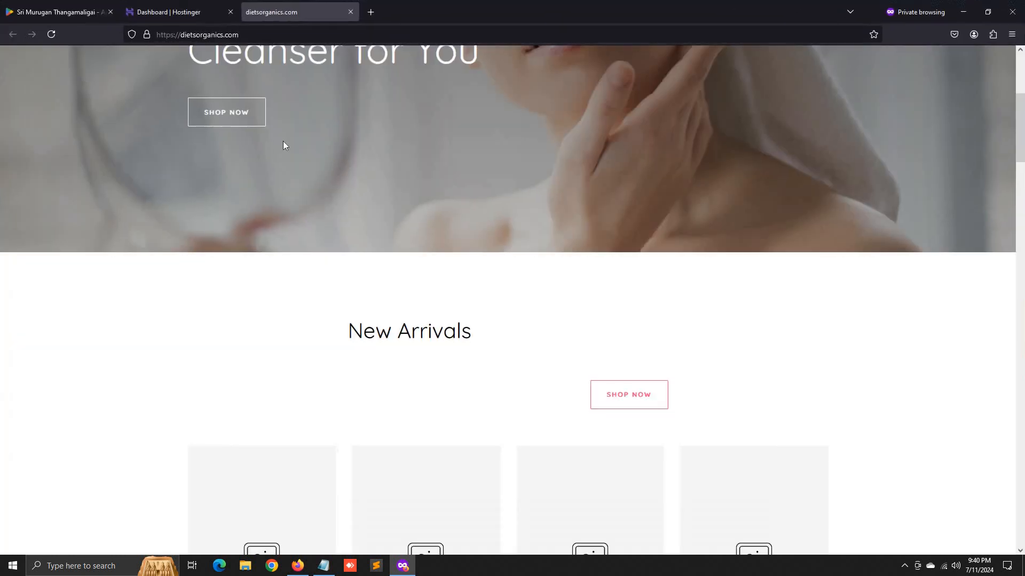
scroll(283, 140, "up", 4)
left_click(288, 34)
- Append a slash to the site address and open the WordPress admin from Hostinger
left_click(288, 35)
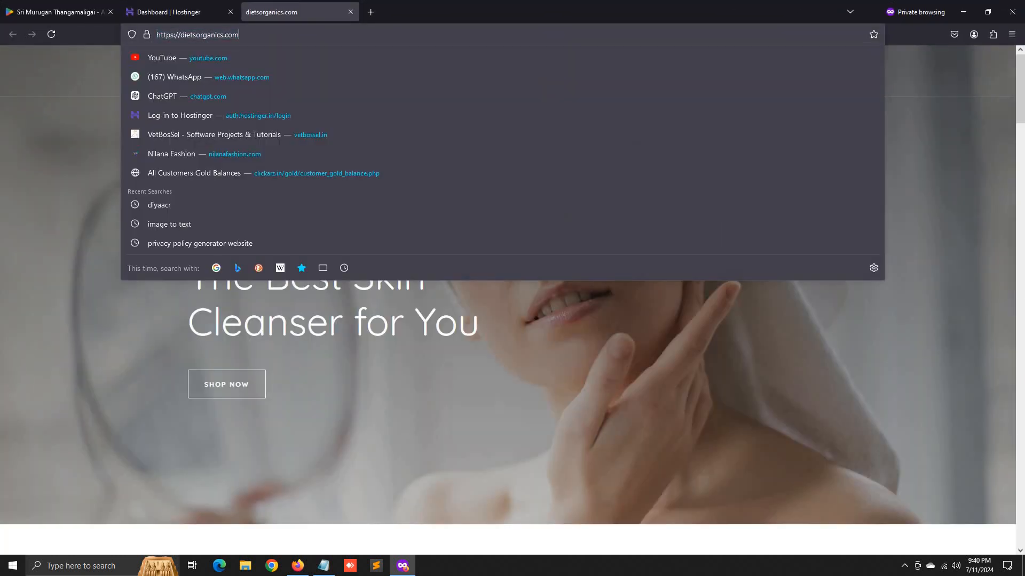
type("/wp-")
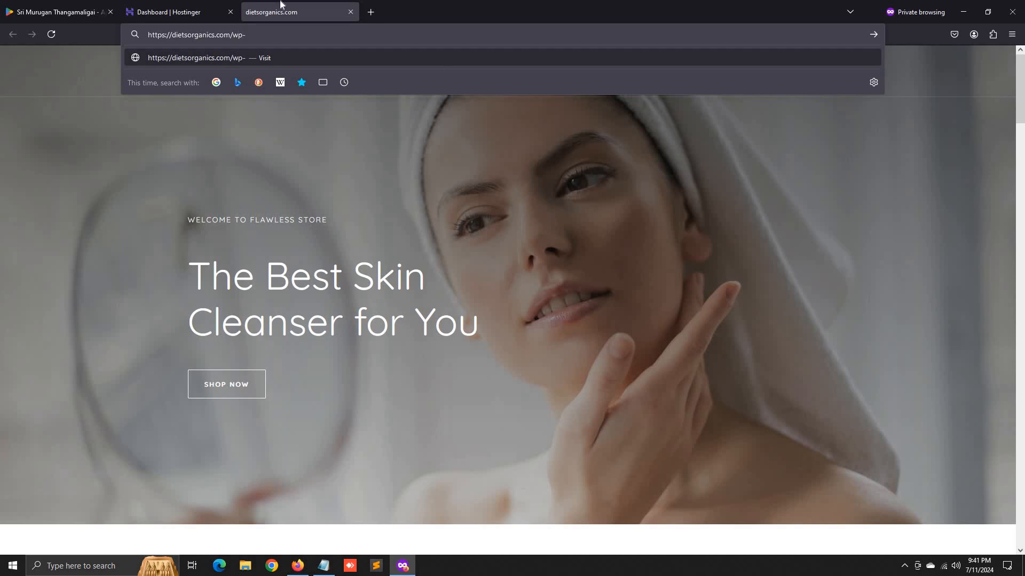
left_click(171, 12)
left_click(830, 154)
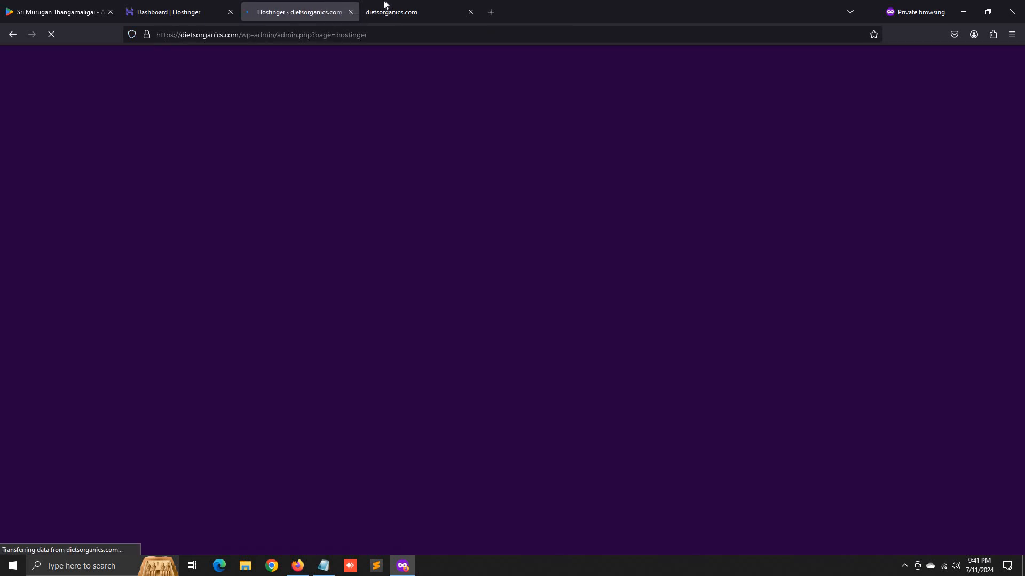
- Glance at the storefront, then switch to the Welcome to WordPress onboarding page
left_click(395, 11)
scroll(94, 247, "down", 5)
left_click(190, 293)
scroll(233, 235, "down", 5)
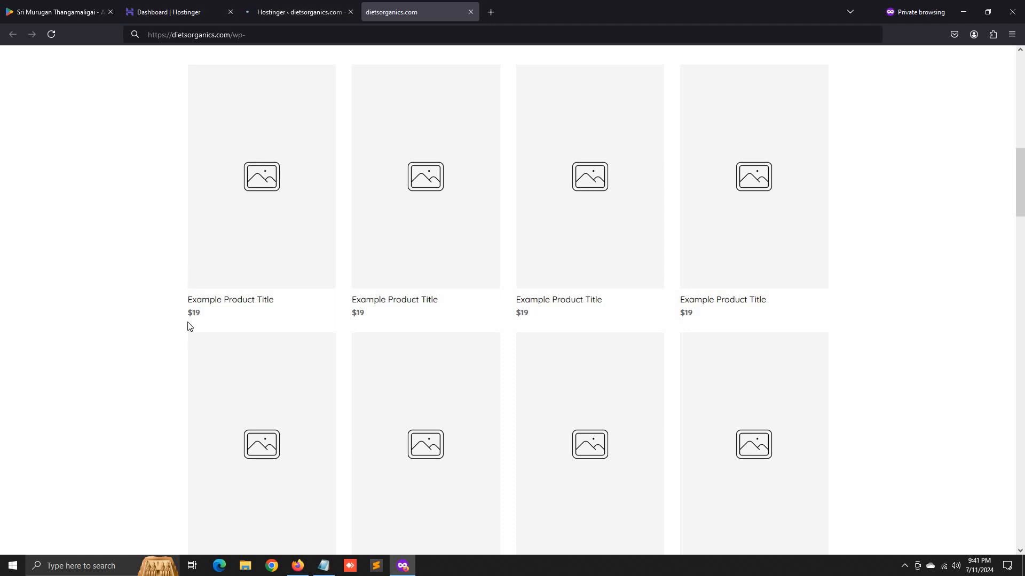
left_click(262, 8)
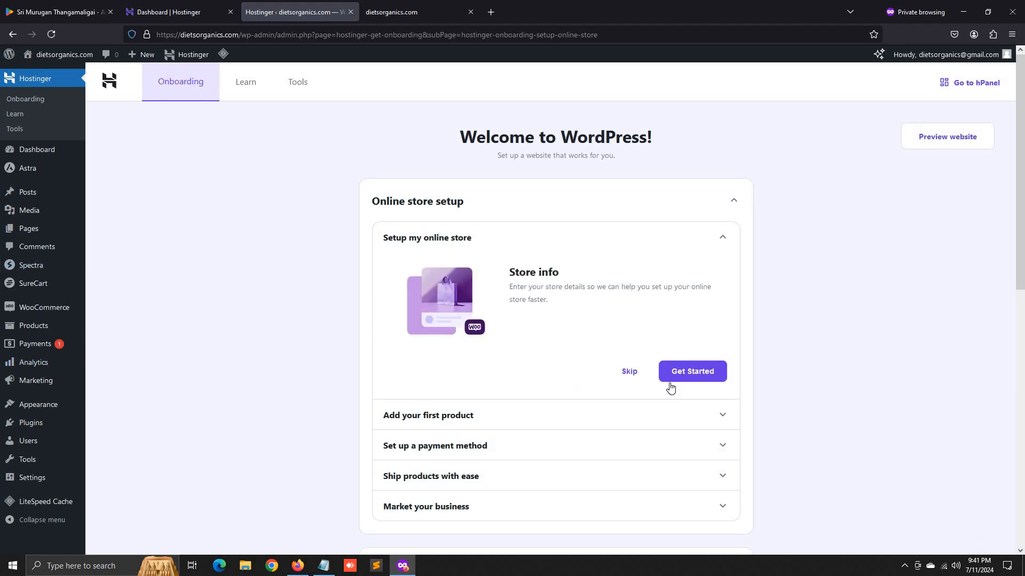
- Set up the store as Food and drink in India – Tamil Nadu, opting out of marketing emails
left_click(699, 376)
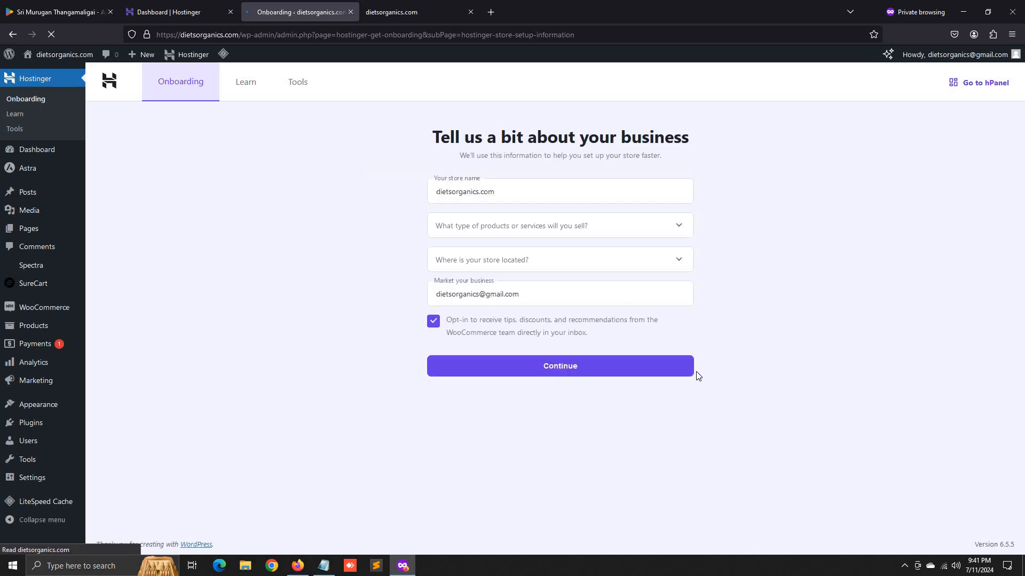
left_click(565, 229)
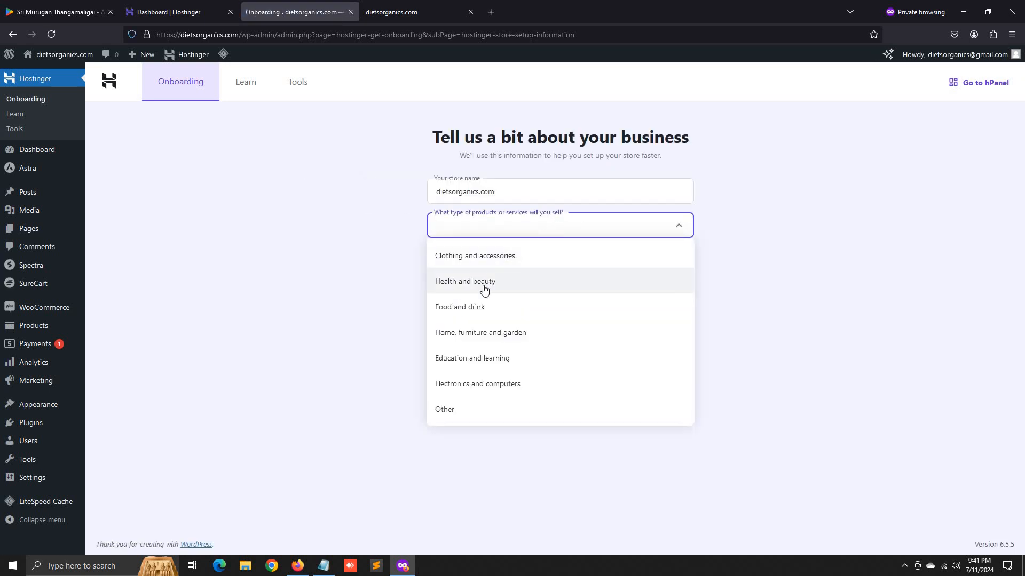
left_click(525, 312)
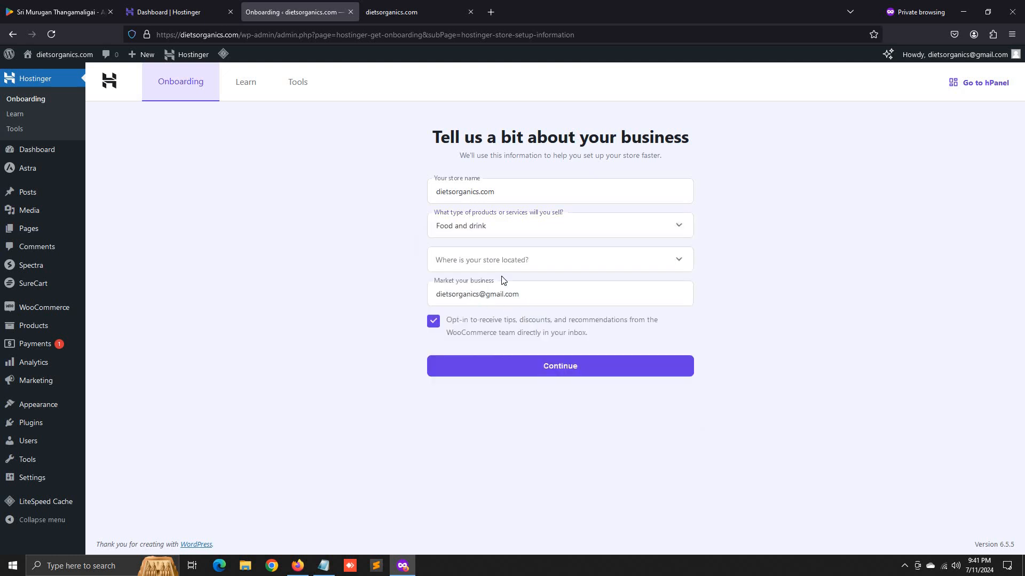
left_click(550, 262)
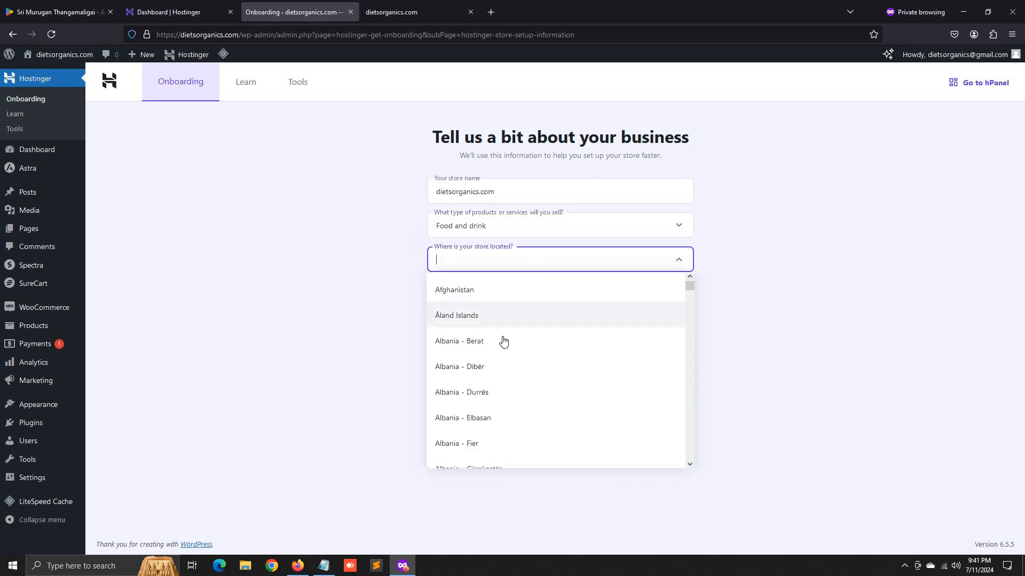
type("india")
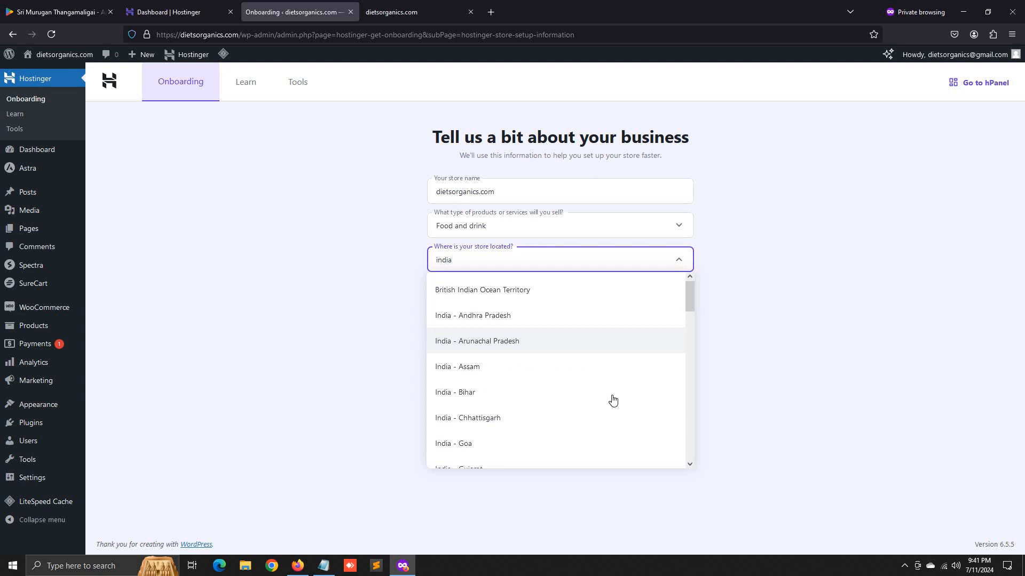
scroll(610, 400, "down", 10)
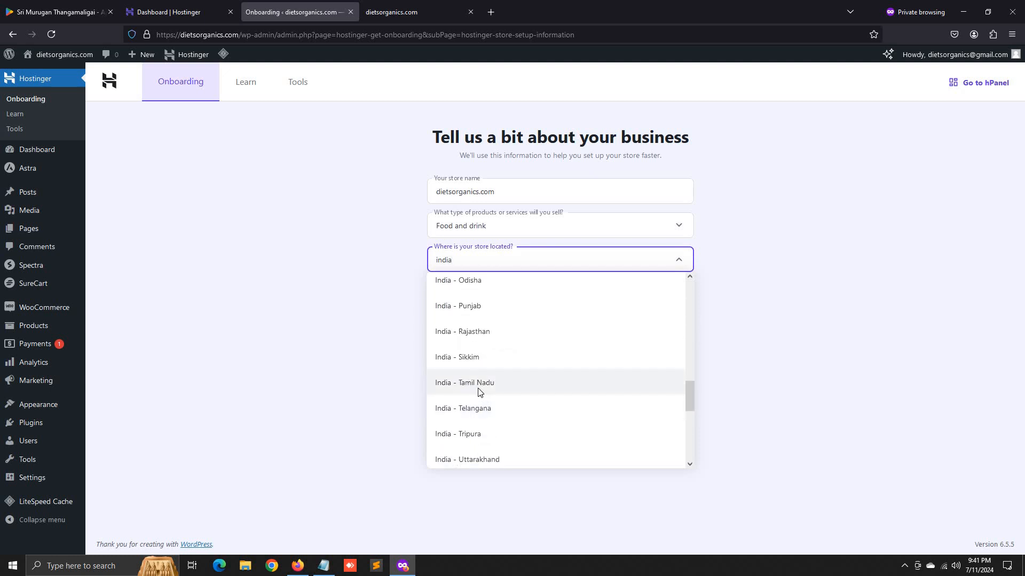
left_click(479, 384)
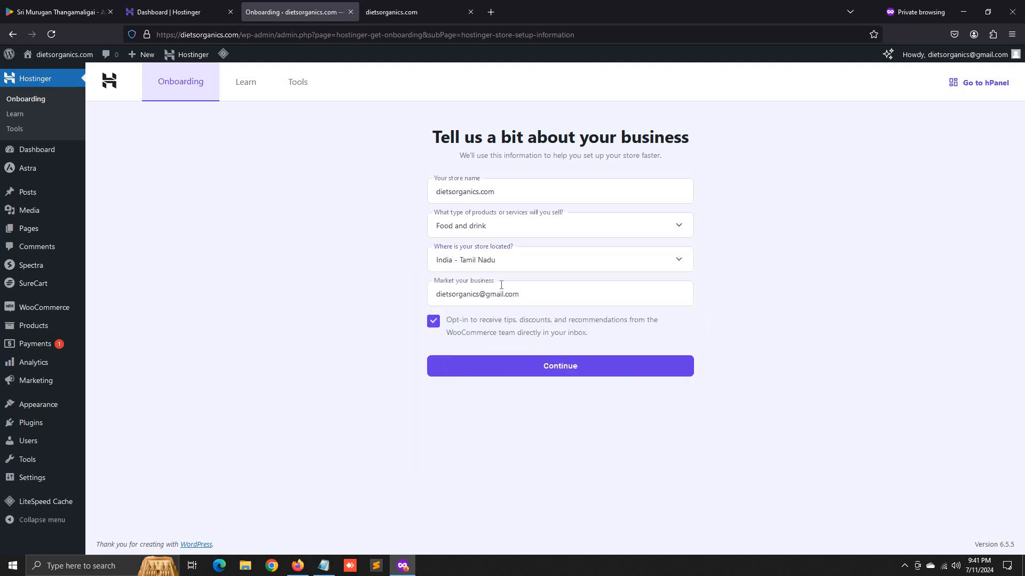
left_click(433, 322)
left_click(518, 364)
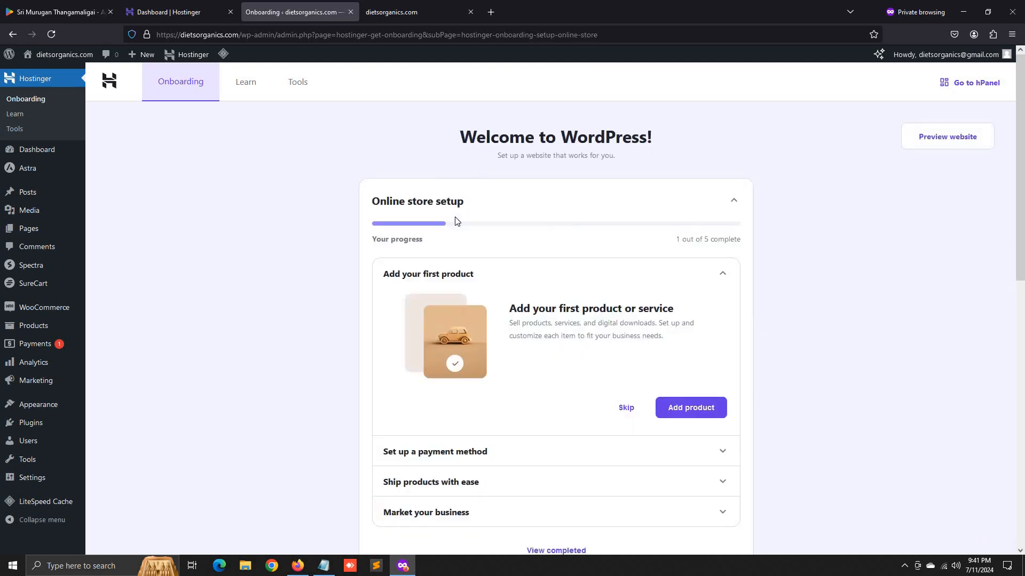
left_click(709, 406)
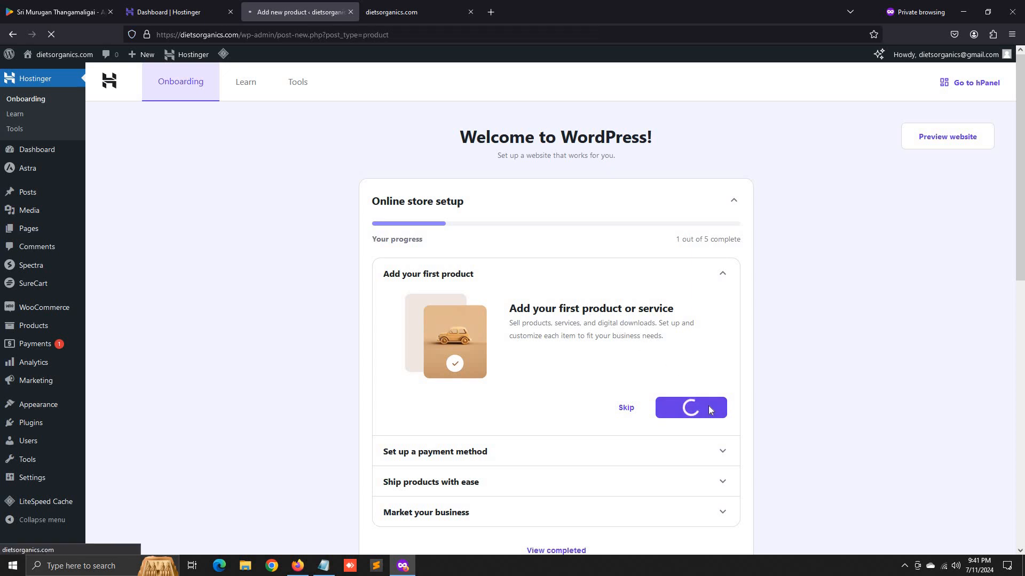
- Search Google for 'organivaragu rice' in a new private tab and show image results
left_click(491, 12)
type("organi")
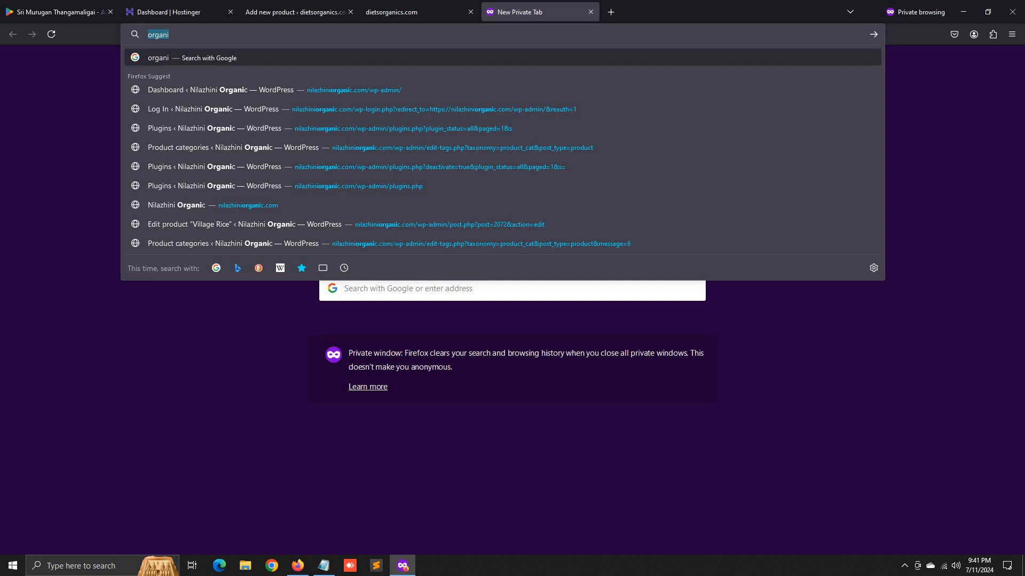
type("vara")
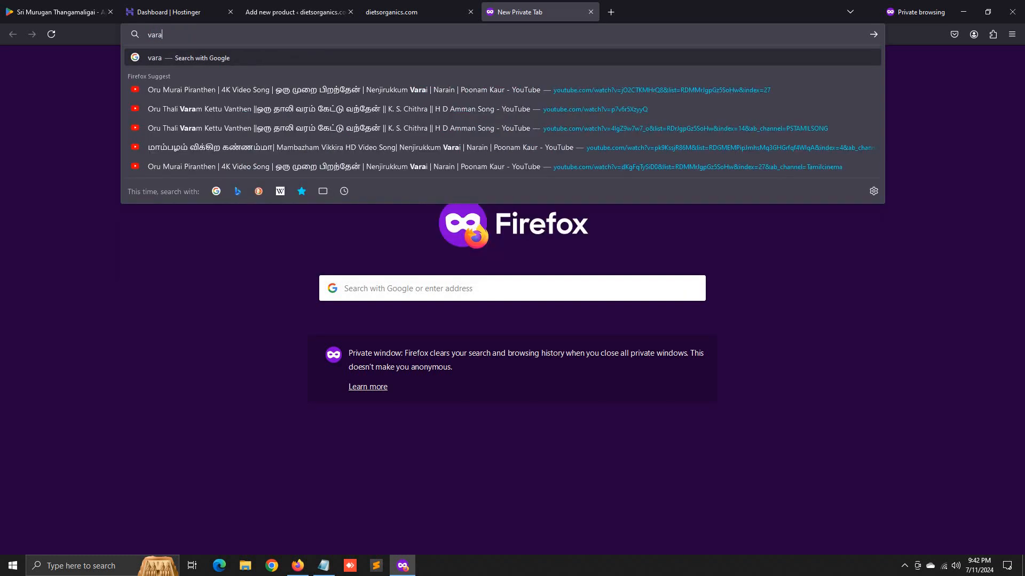
type("gu rice")
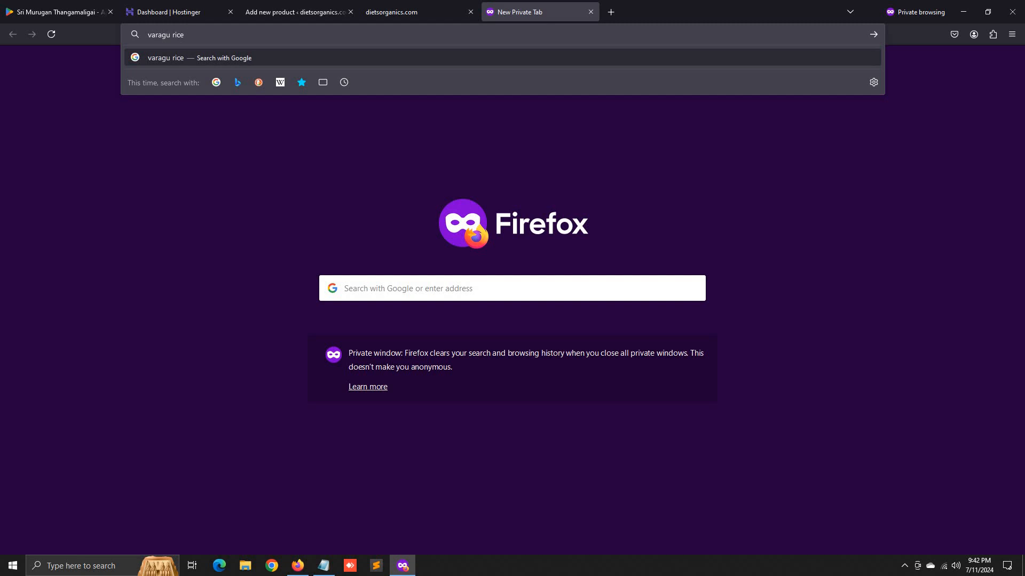
key("Return")
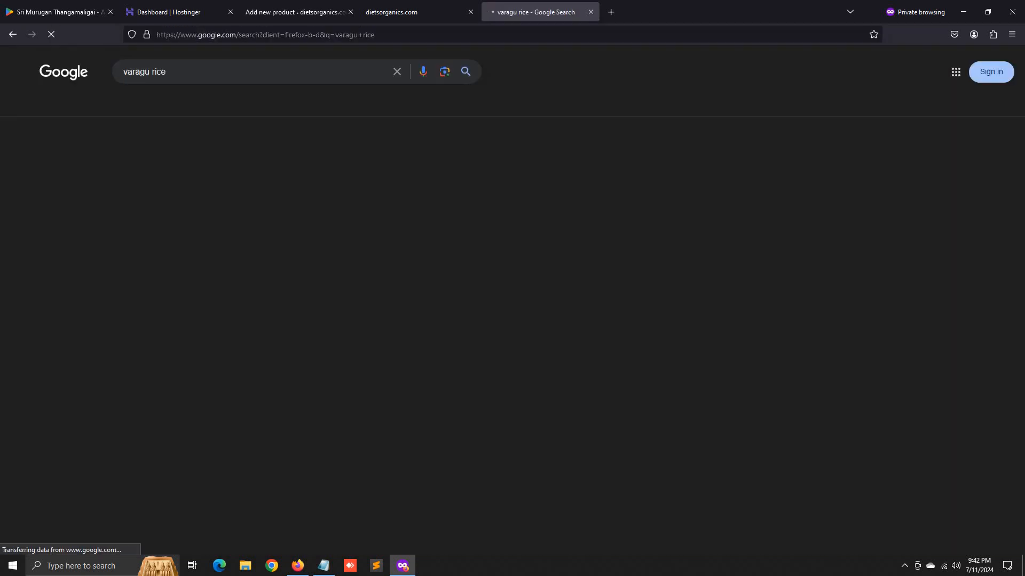
left_click(169, 106)
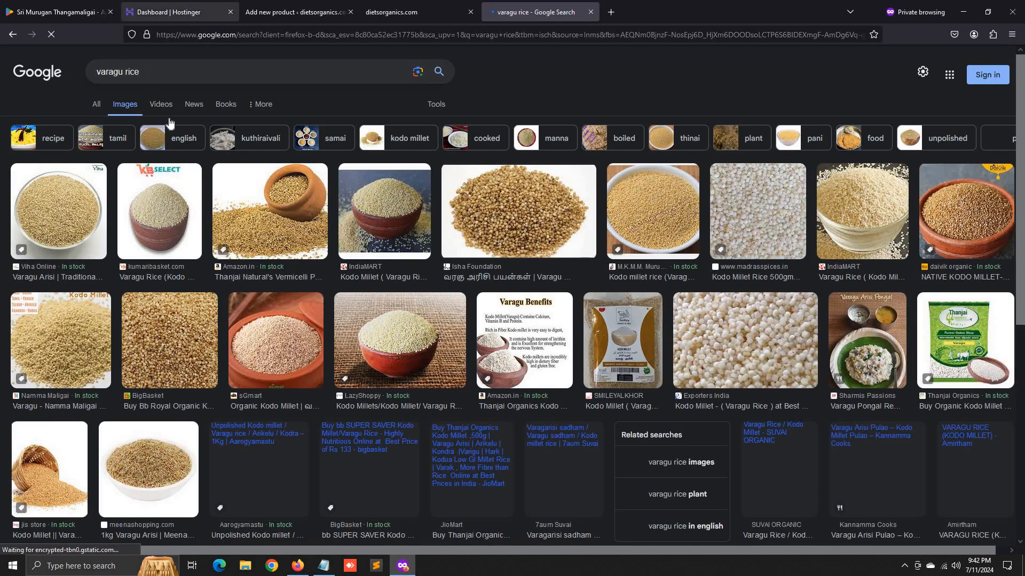
- Compare varagu rice image previews, settling on the Podhigai Herbs clay-bowl photo
left_click(62, 200)
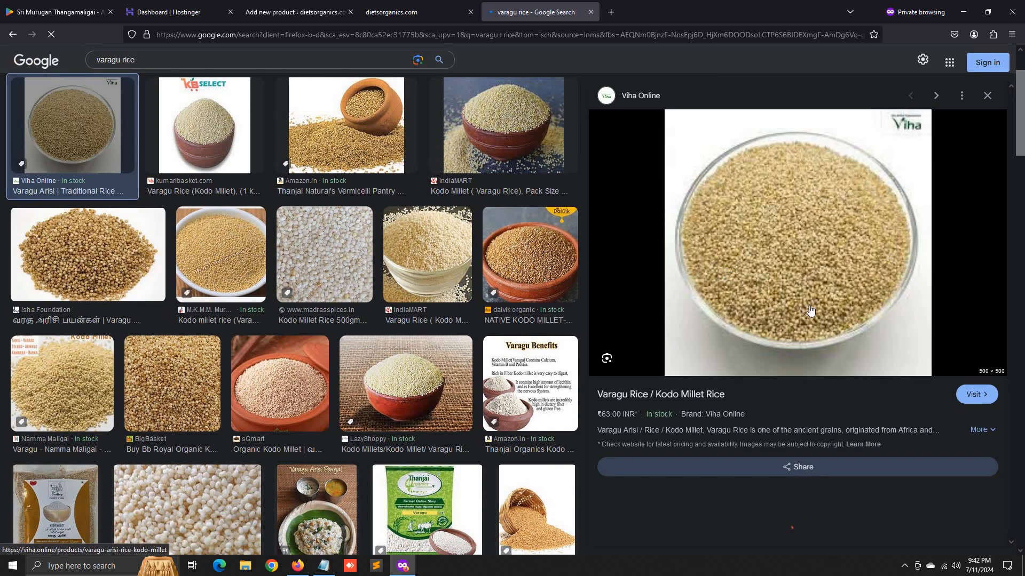
scroll(813, 359, "down", 6)
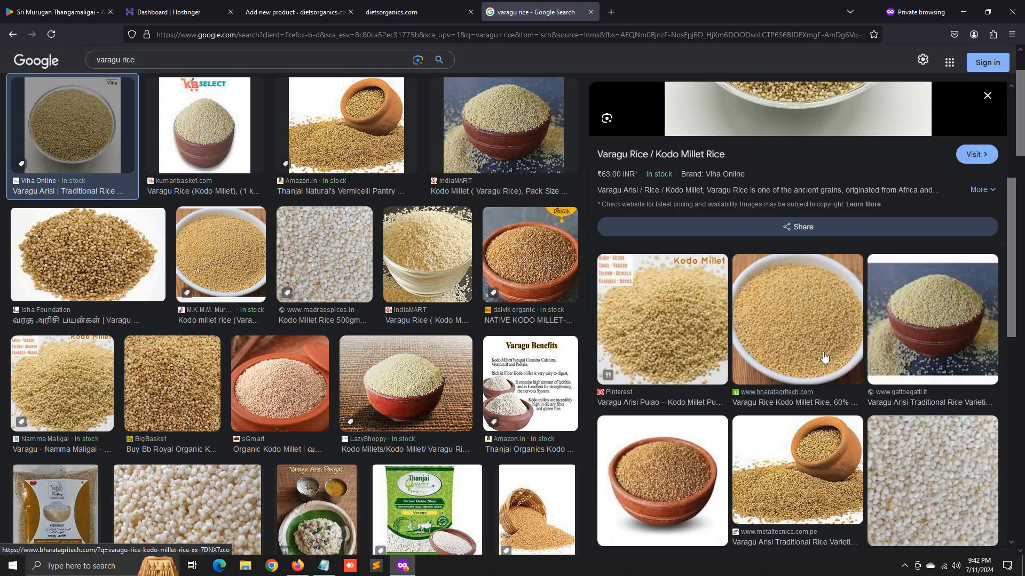
left_click(681, 387)
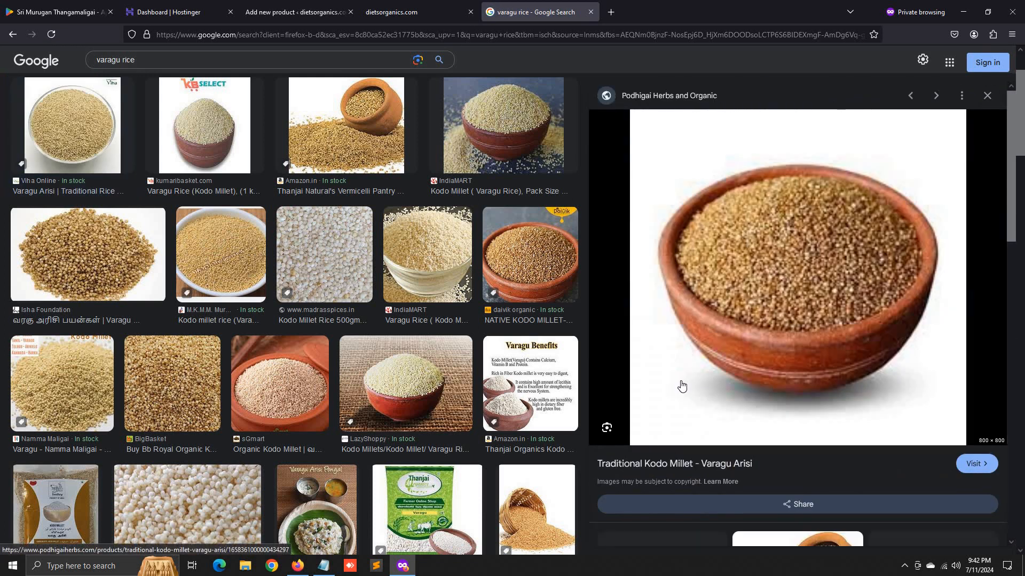
scroll(711, 359, "down", 8)
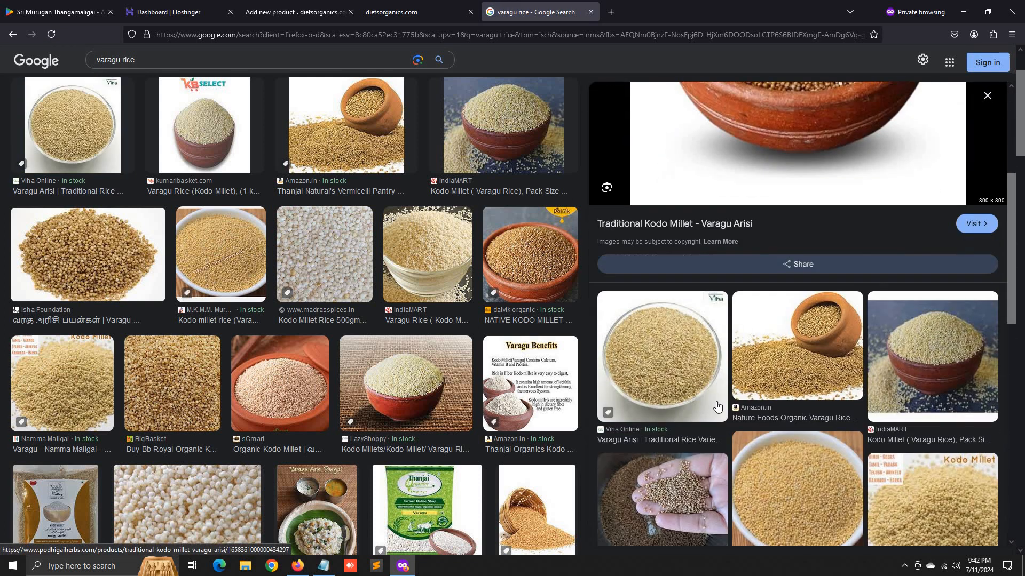
scroll(688, 355, "down", 3)
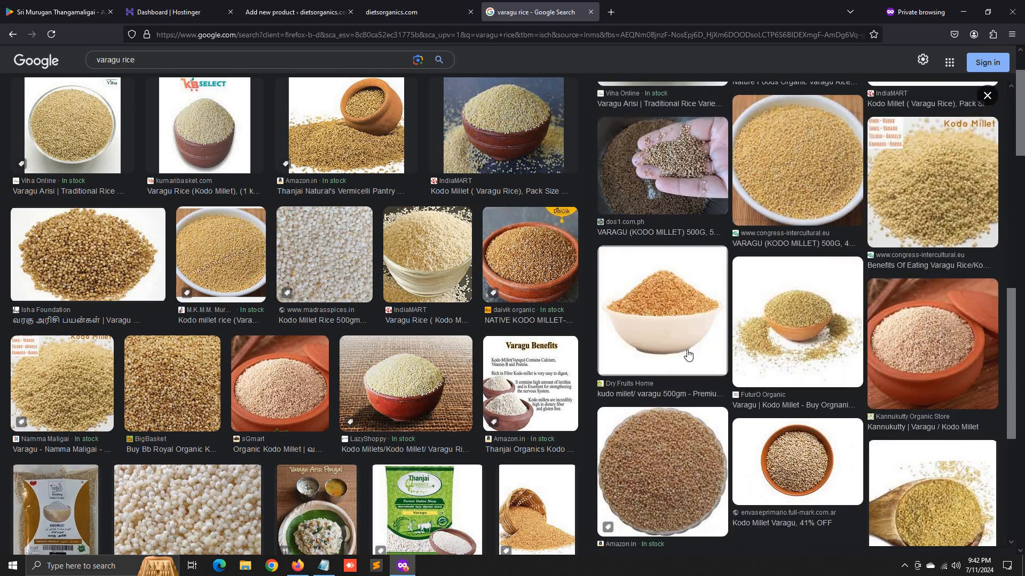
left_click(684, 328)
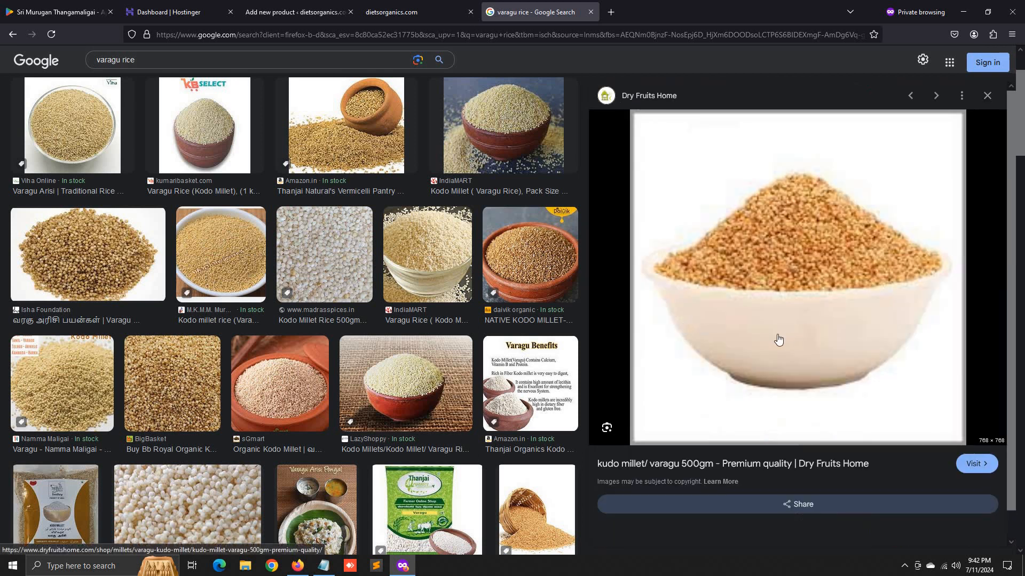
scroll(261, 294, "up", 2)
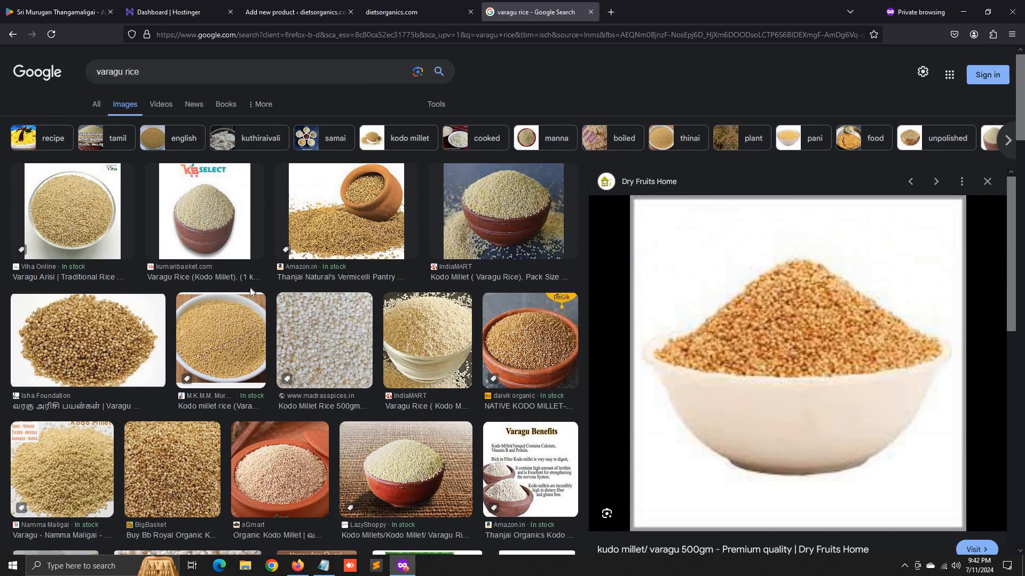
scroll(665, 348, "down", 4)
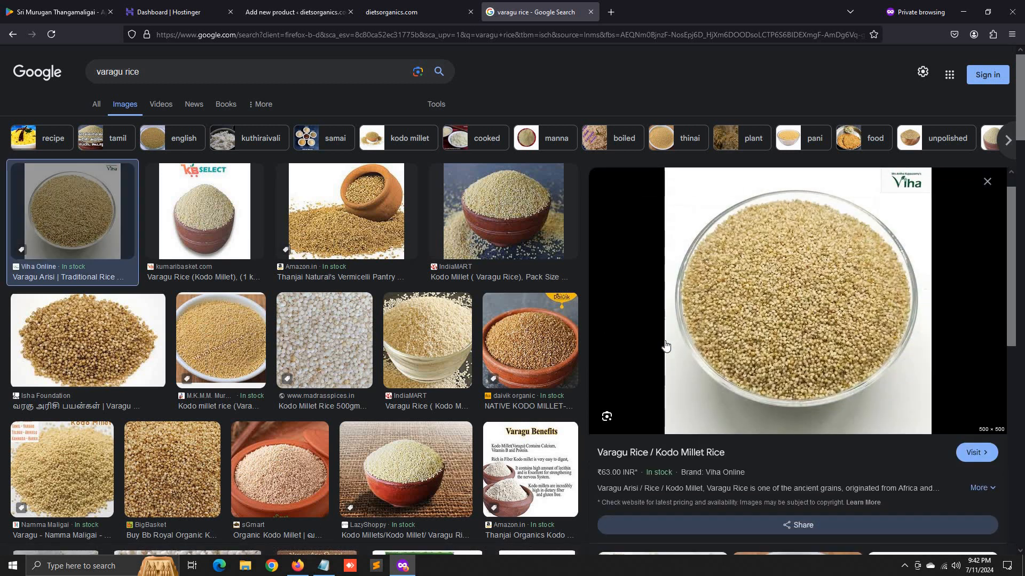
scroll(738, 380, "up", 4)
scroll(739, 380, "down", 6)
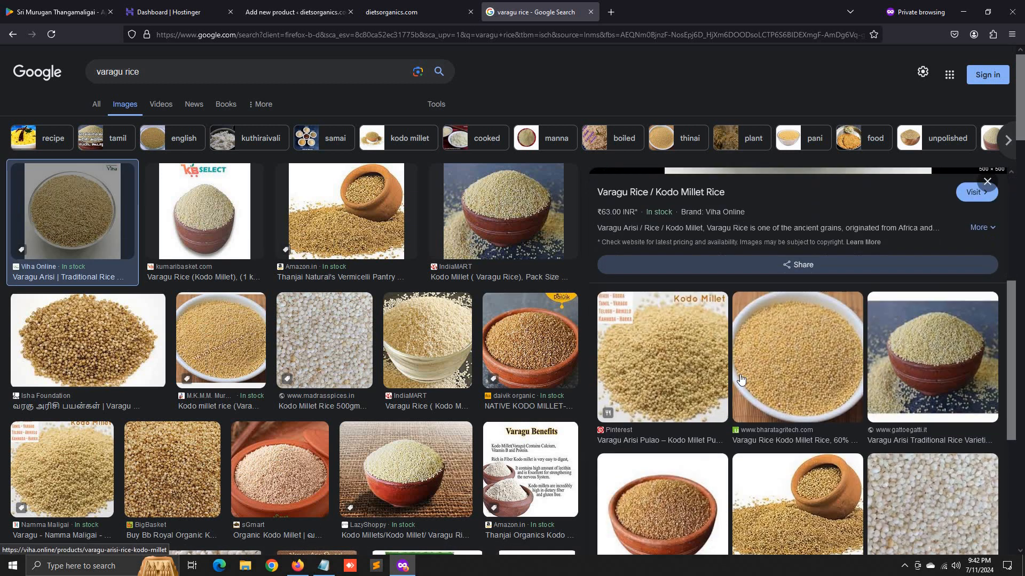
left_click(678, 365)
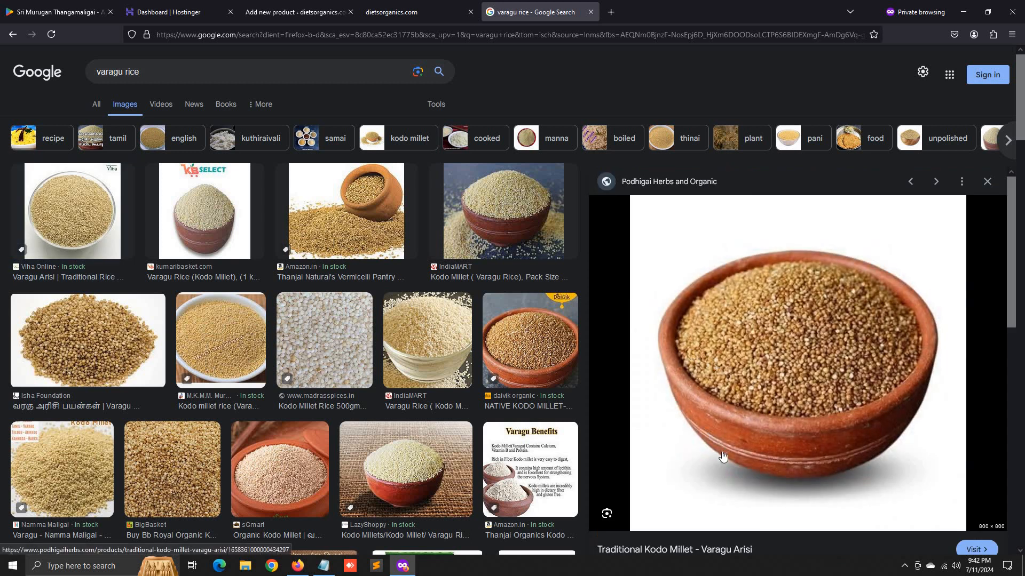
- Open the clay-bowl image full-size and save it as varagu.jpg
right_click(729, 464)
left_click(772, 310)
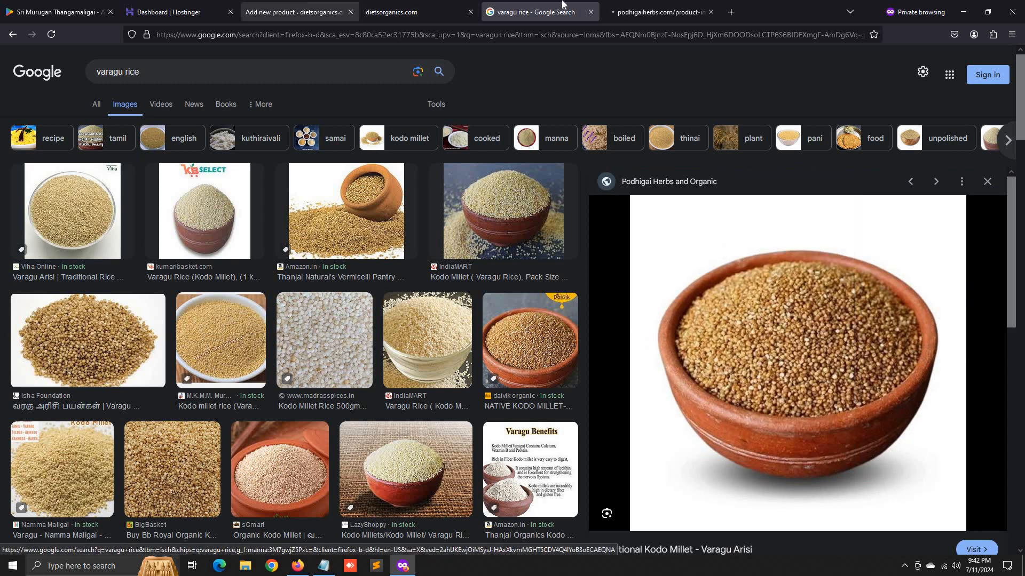
left_click(660, 11)
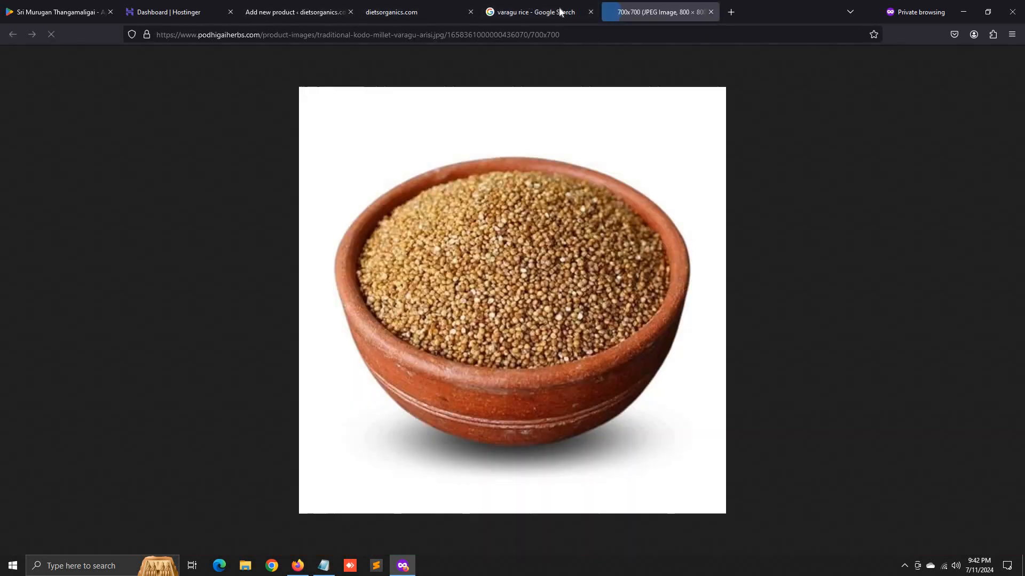
right_click(387, 229)
left_click(413, 243)
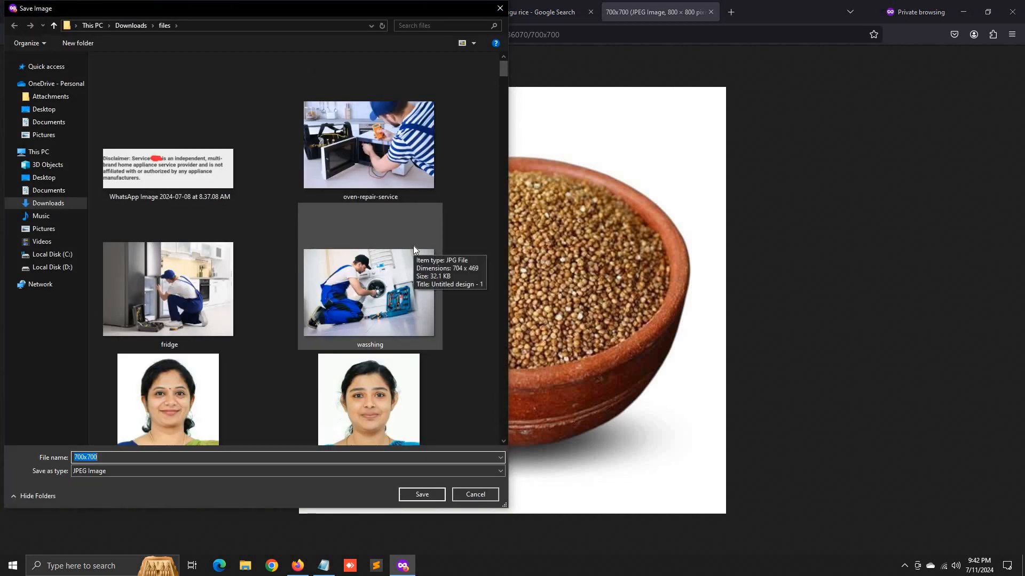
type("vara")
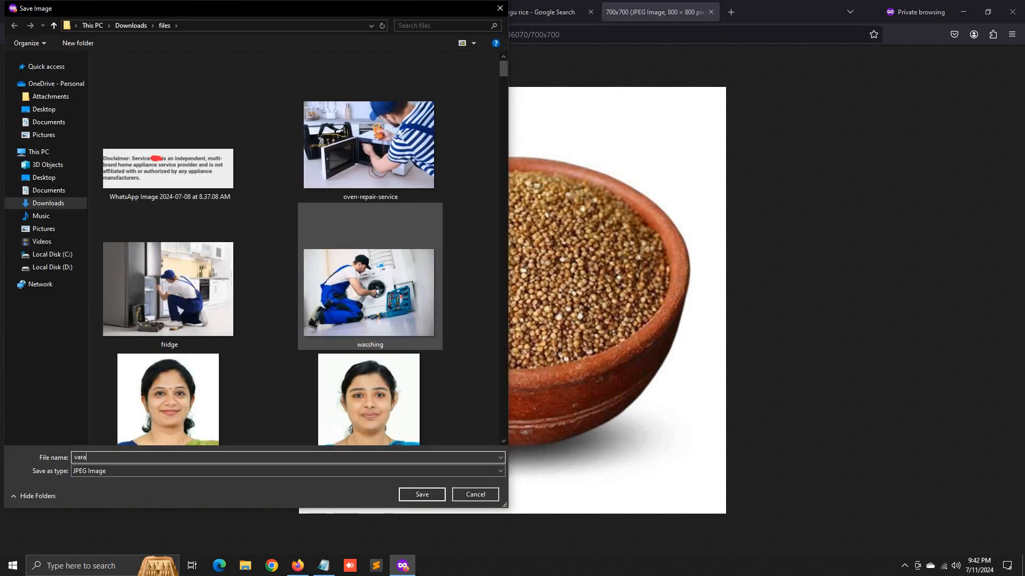
type("gu")
key("Return")
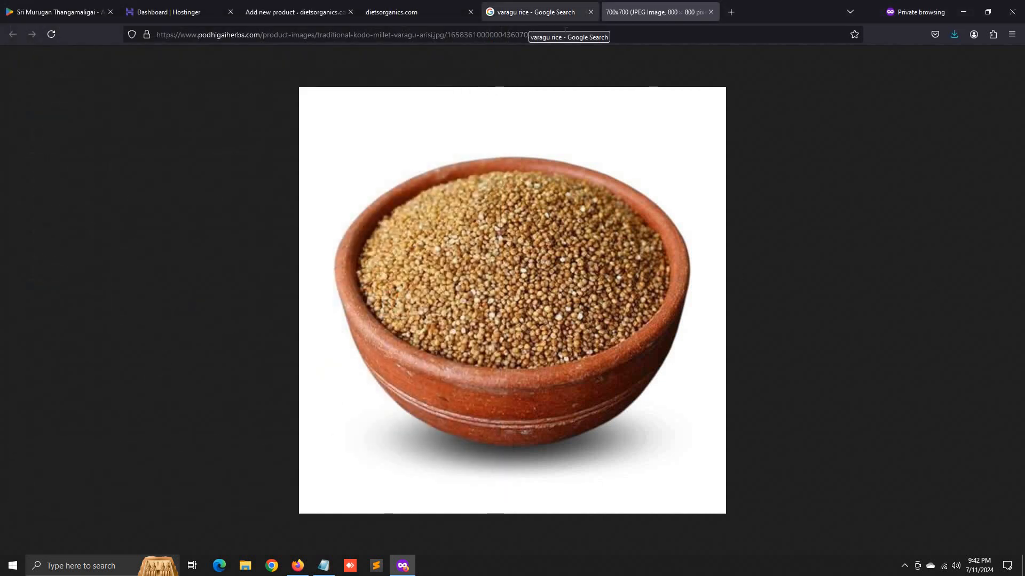
left_click(955, 35)
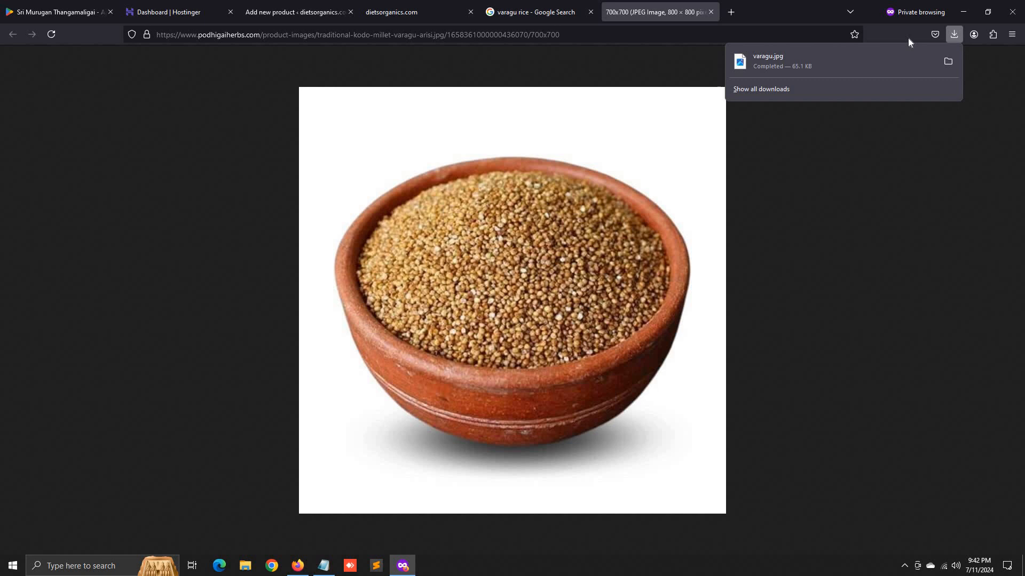
- Reopen the image's save dialog, cancel it, and leave the image tab
right_click(421, 265)
left_click(444, 277)
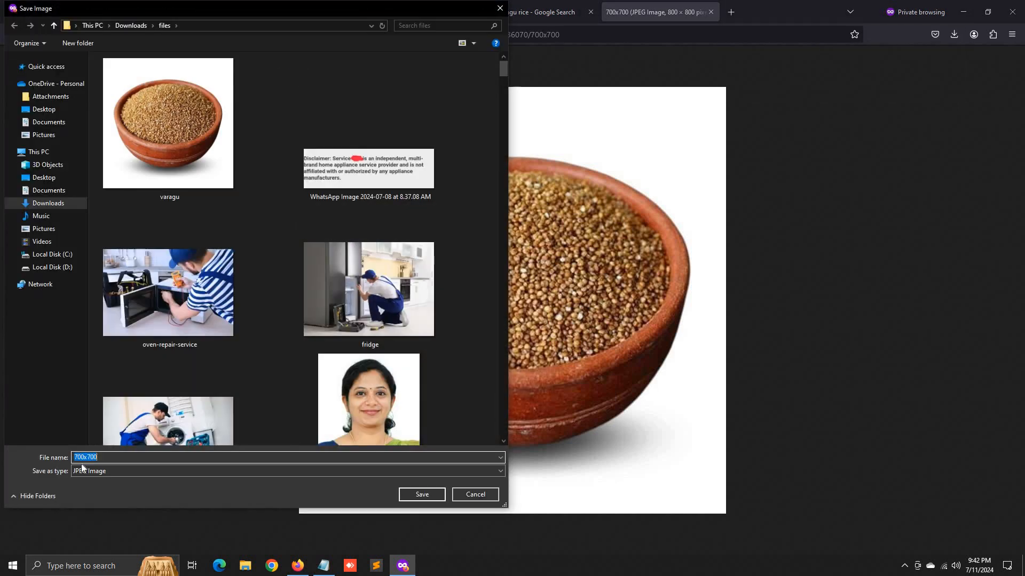
left_click(94, 457)
left_click(500, 9)
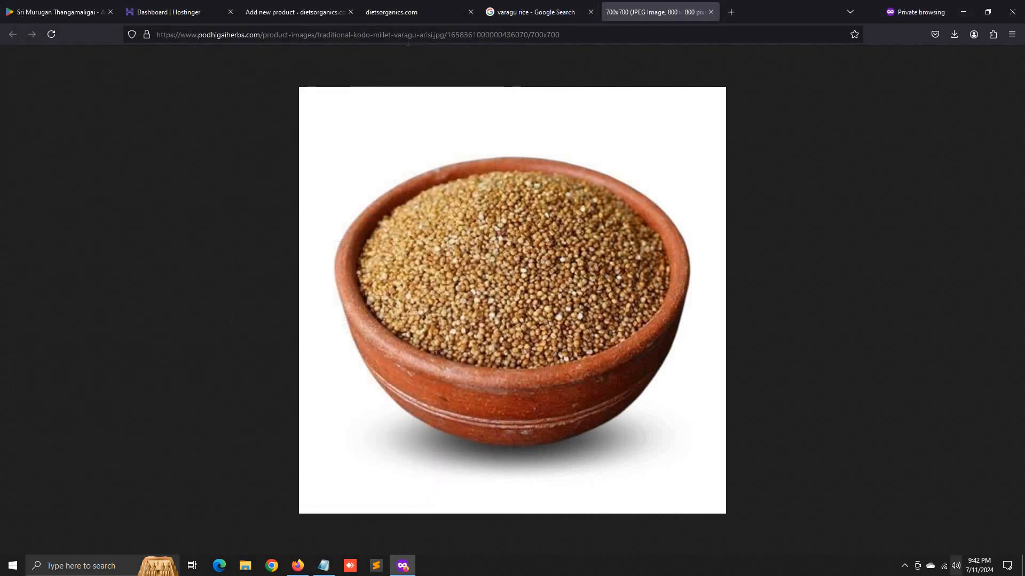
left_click(559, 6)
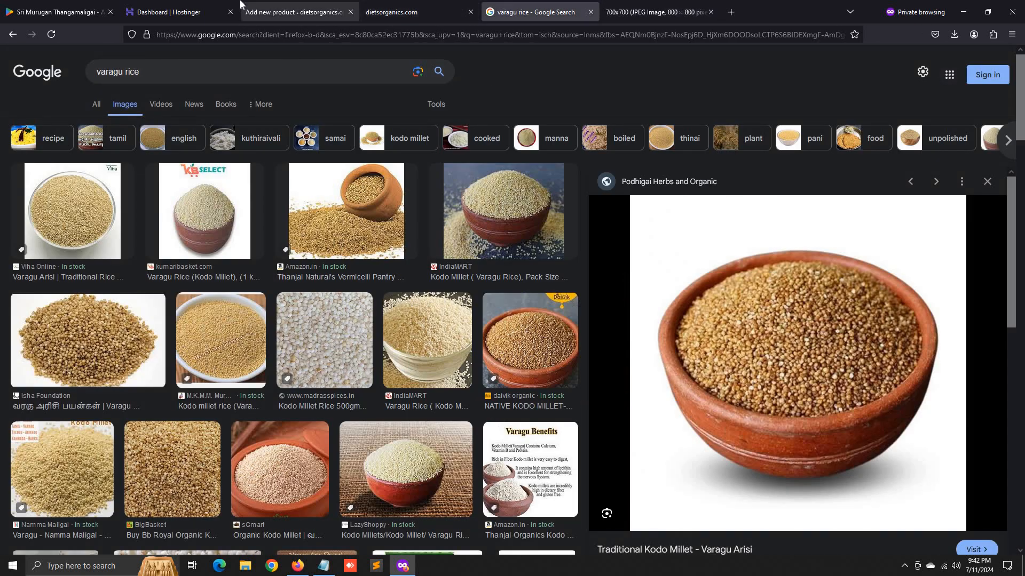
left_click(213, 7)
- Type 'Varagu Rice' as the new product's name so its draft is saved
left_click(273, 9)
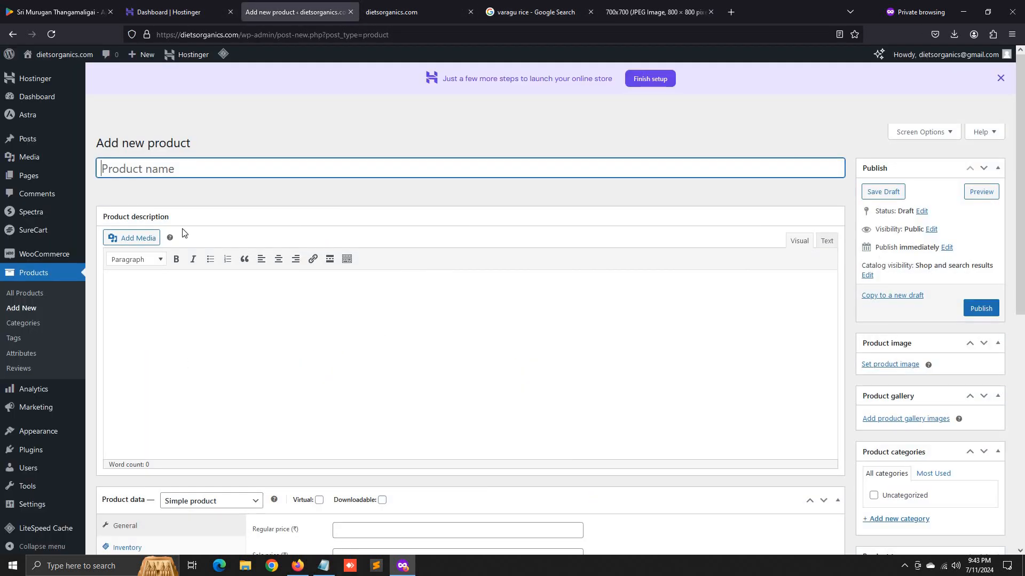
type("Varagu Rice")
left_click(307, 341)
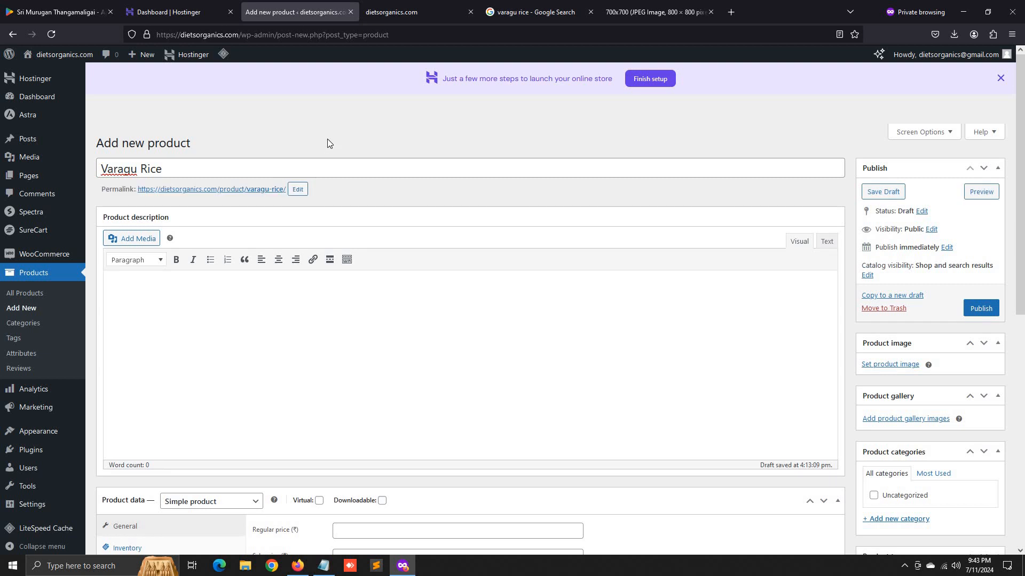
- Reload the dietsorganics.com homepage and confirm New Arrivals still lists placeholder $19 products
left_click(382, 4)
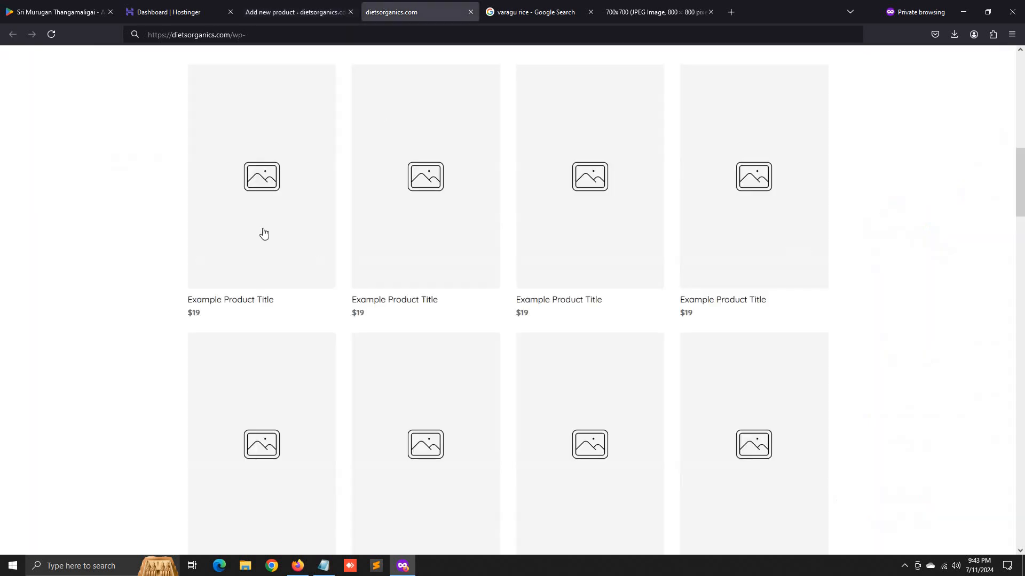
scroll(366, 372, "down", 10)
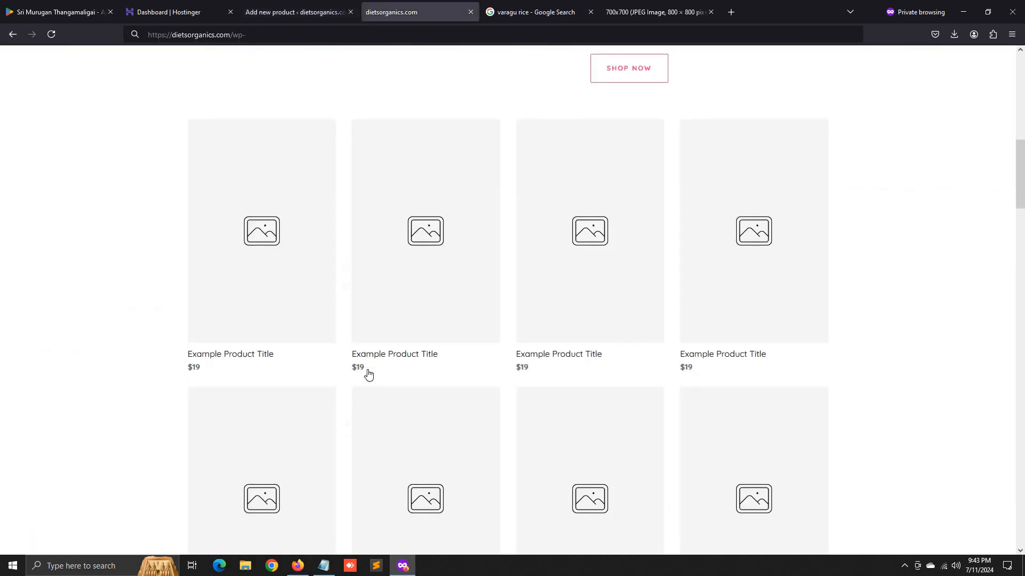
scroll(366, 372, "up", 5)
scroll(186, 142, "down", 4)
scroll(112, 121, "up", 4)
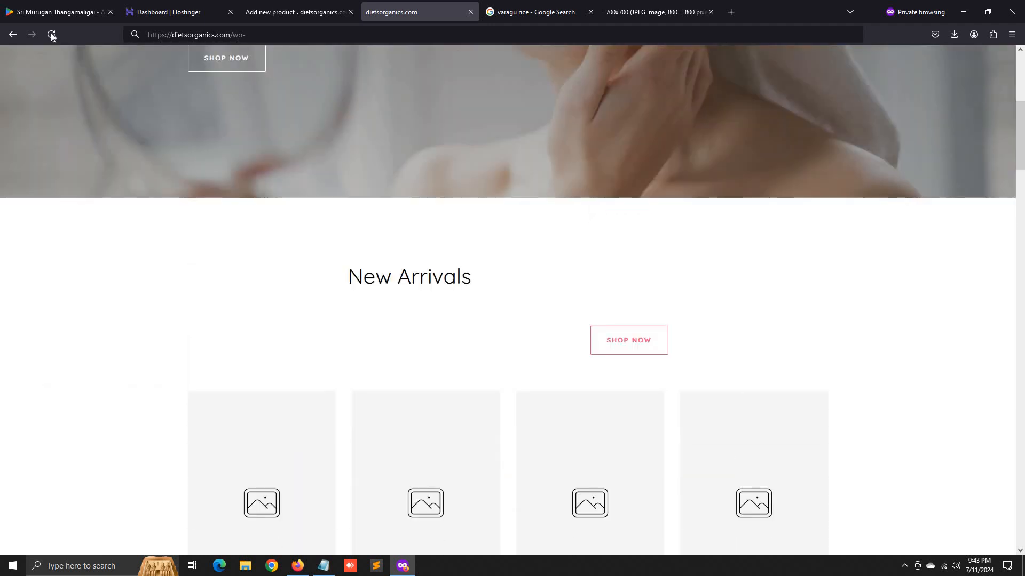
left_click(51, 35)
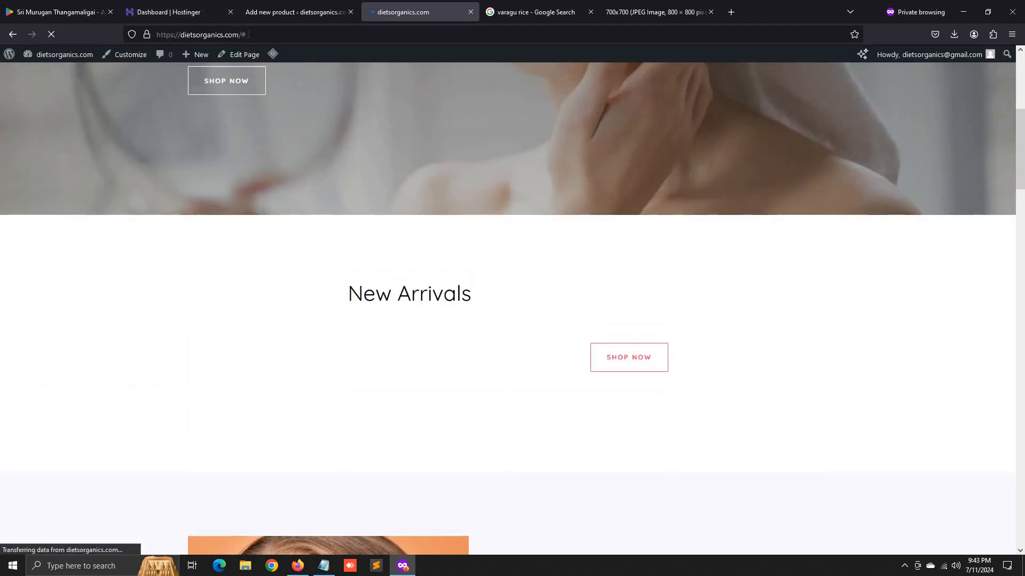
scroll(405, 313, "down", 5)
scroll(241, 255, "up", 10)
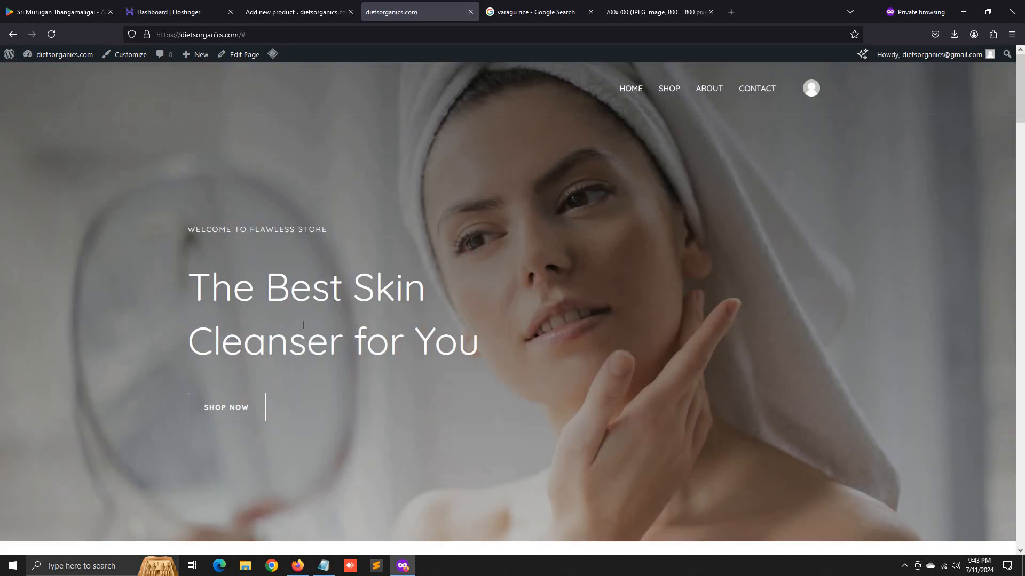
scroll(320, 361, "down", 10)
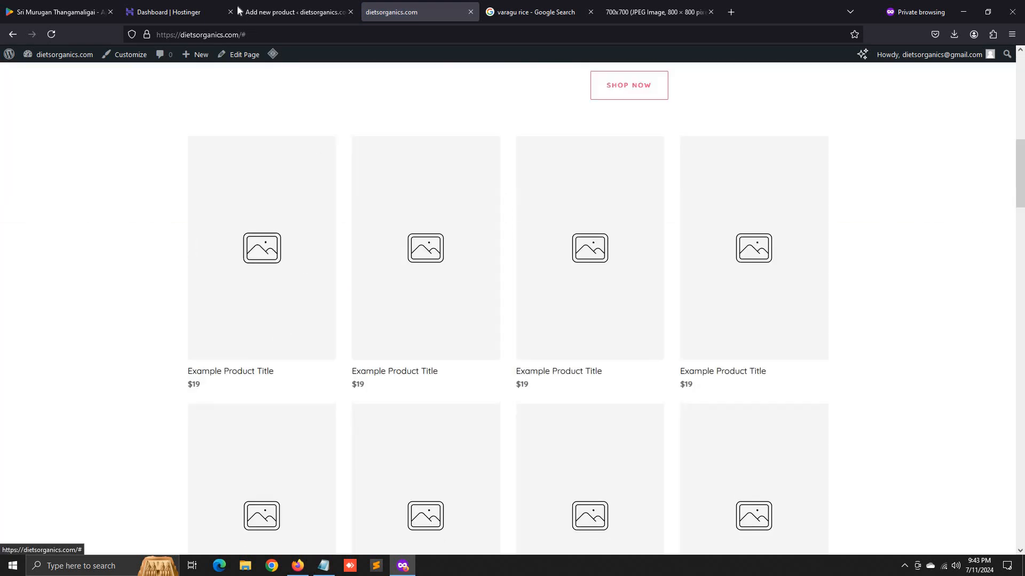
left_click(268, 8)
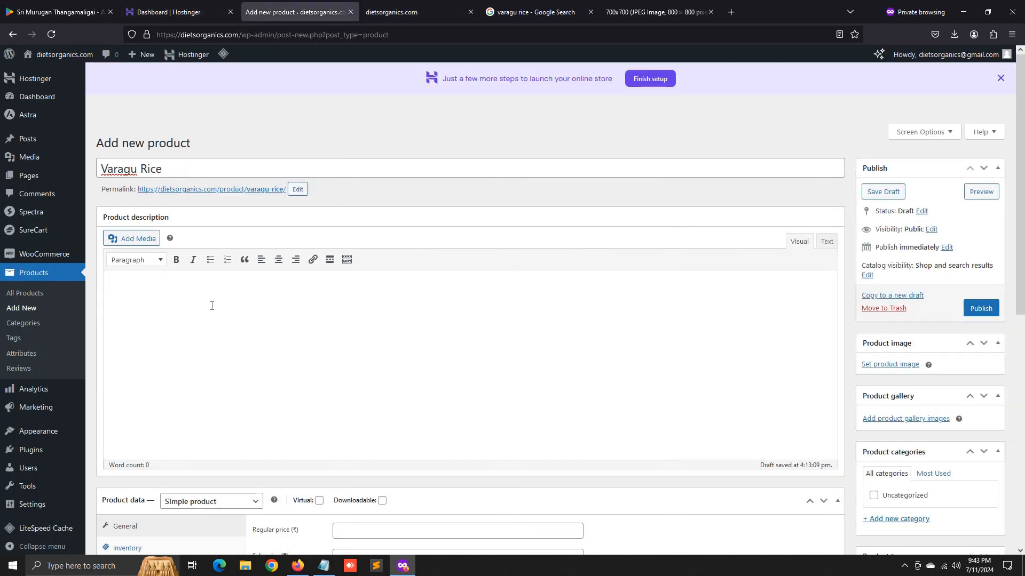
- Enter 'This is Long Description' and 'This is Short Description' as the product descriptions
key("BackSpace")
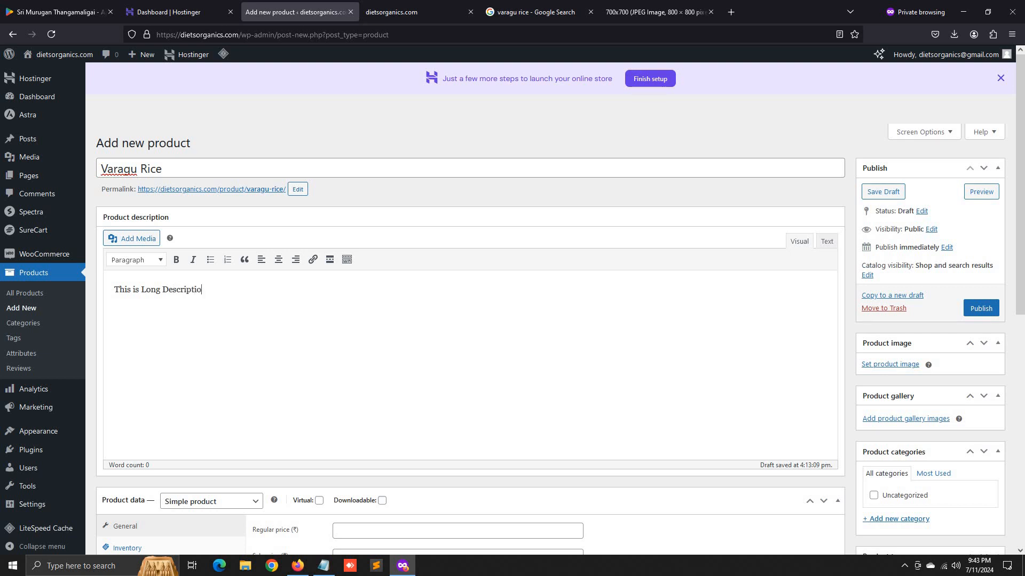
scroll(227, 309, "down", 8)
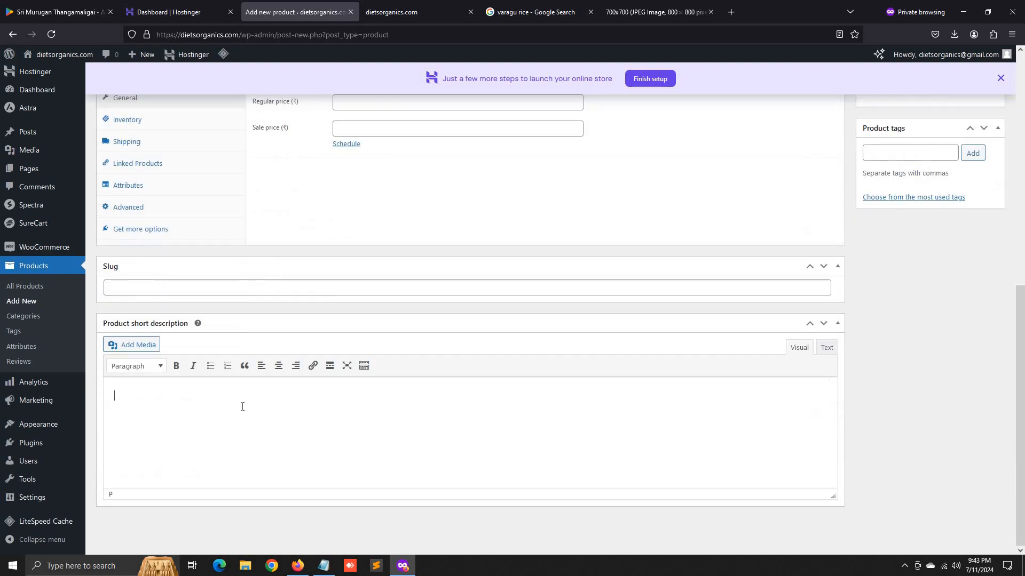
type("This is Short Description")
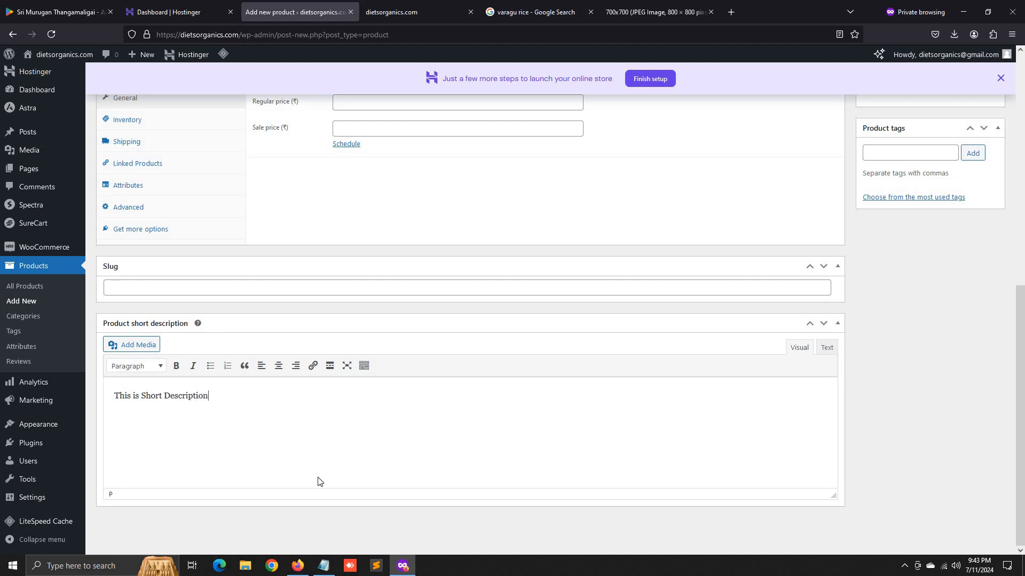
scroll(318, 482, "up", 8)
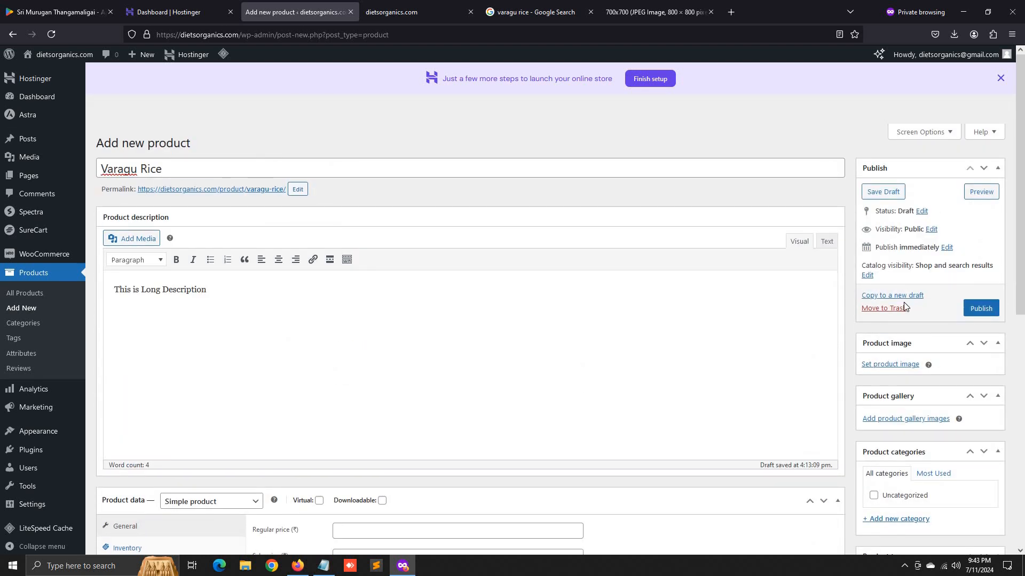
- Upload varagu.jpg from Downloads and set it as the product image
left_click(886, 366)
left_click(955, 36)
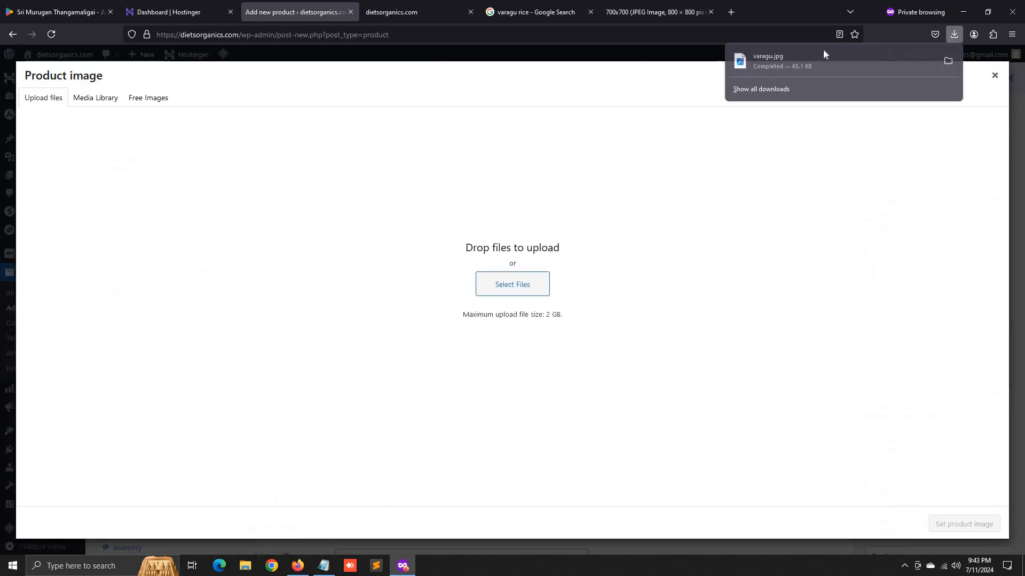
left_click_drag(823, 50, 351, 367)
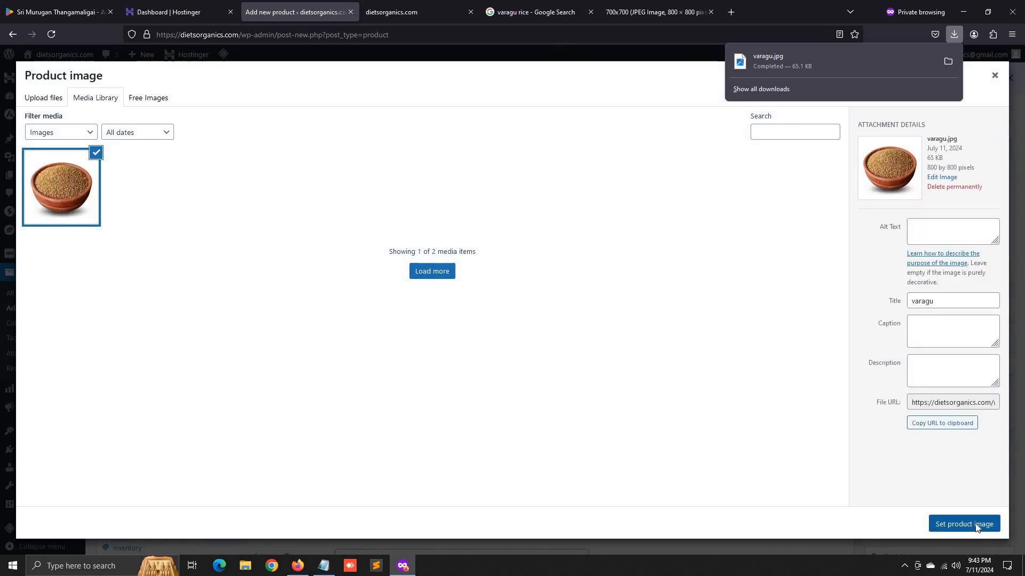
left_click(970, 525)
- Load Flipkart in a new private tab, close the full-size image tab, and return to the editor
left_click(732, 13)
type("flip")
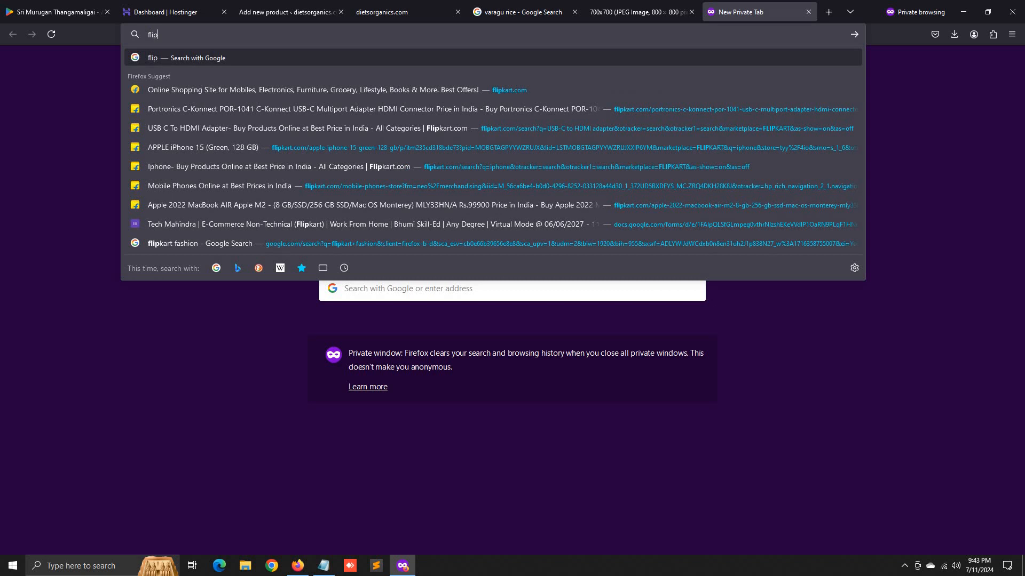
key("Down")
key("Return")
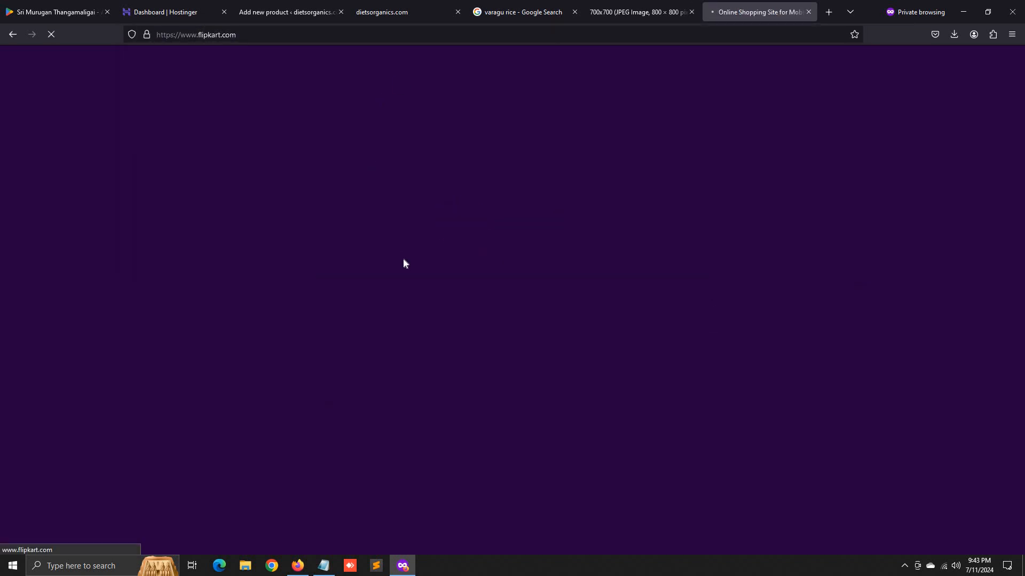
left_click(688, 16)
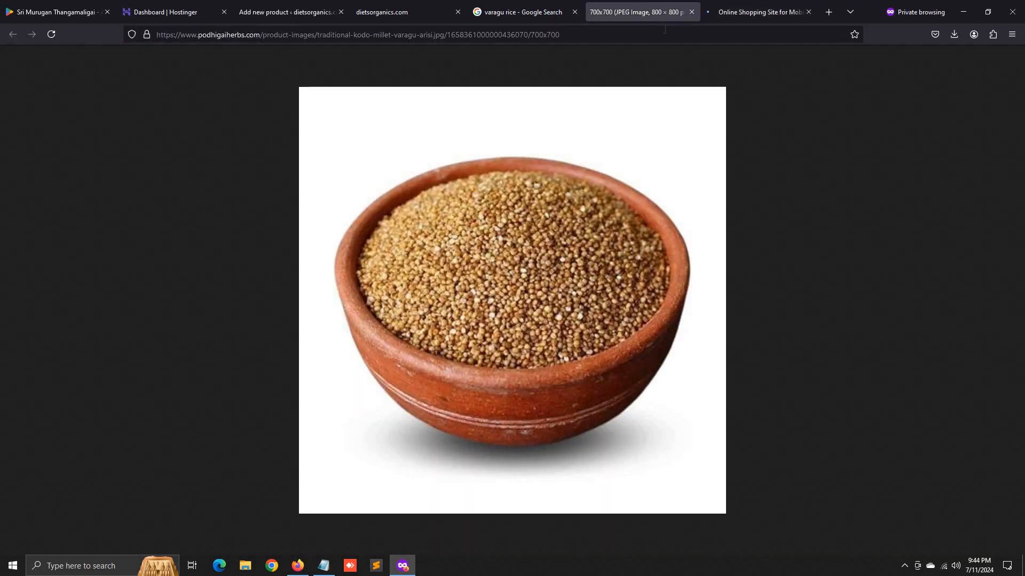
left_click(691, 13)
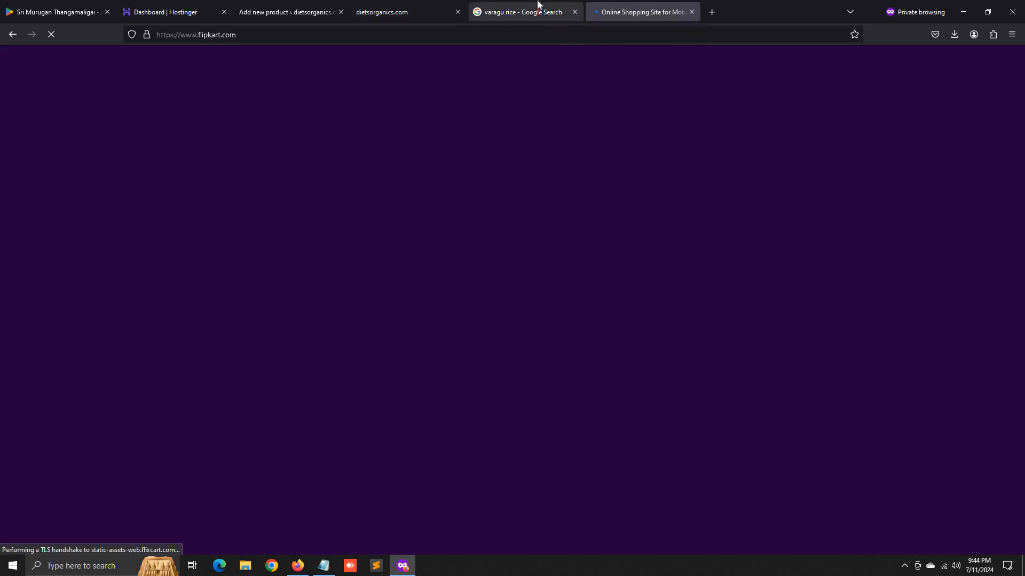
left_click(562, 6)
left_click(613, 5)
left_click(316, 5)
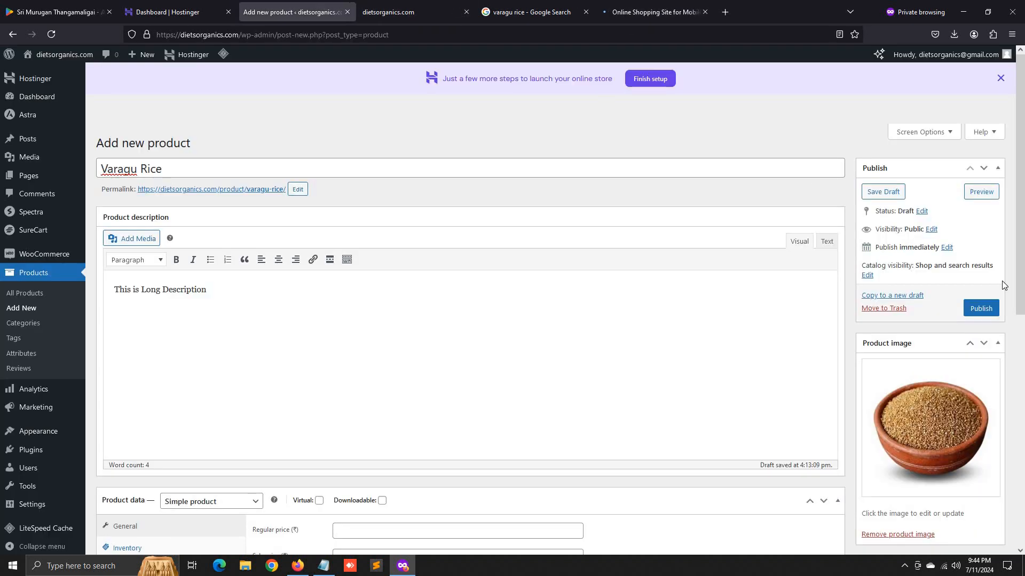
- Add the towel-wrapped woman photo from the media library to the product gallery
scroll(1001, 281, "down", 4)
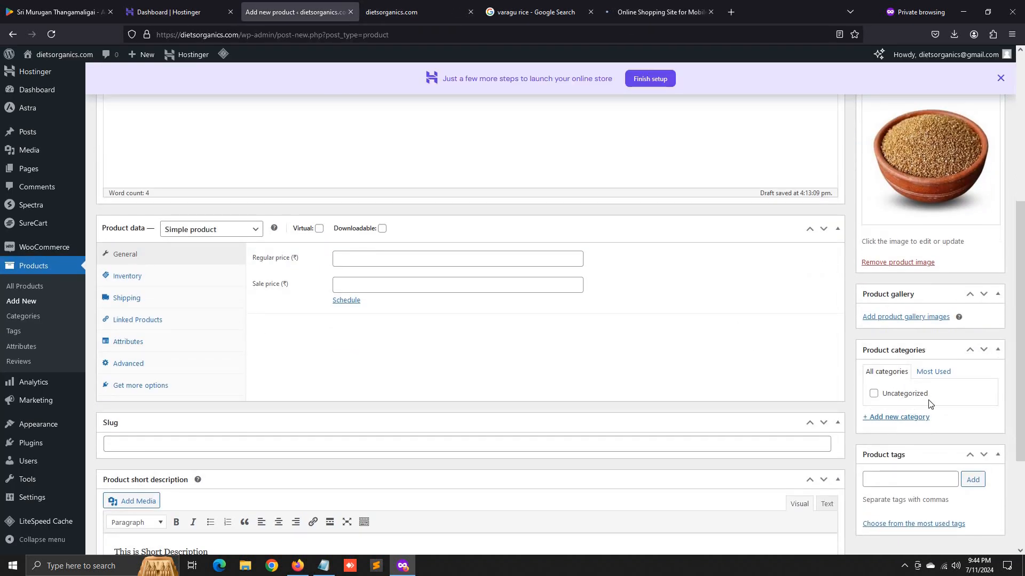
scroll(915, 462, "down", 2)
scroll(909, 373, "up", 2)
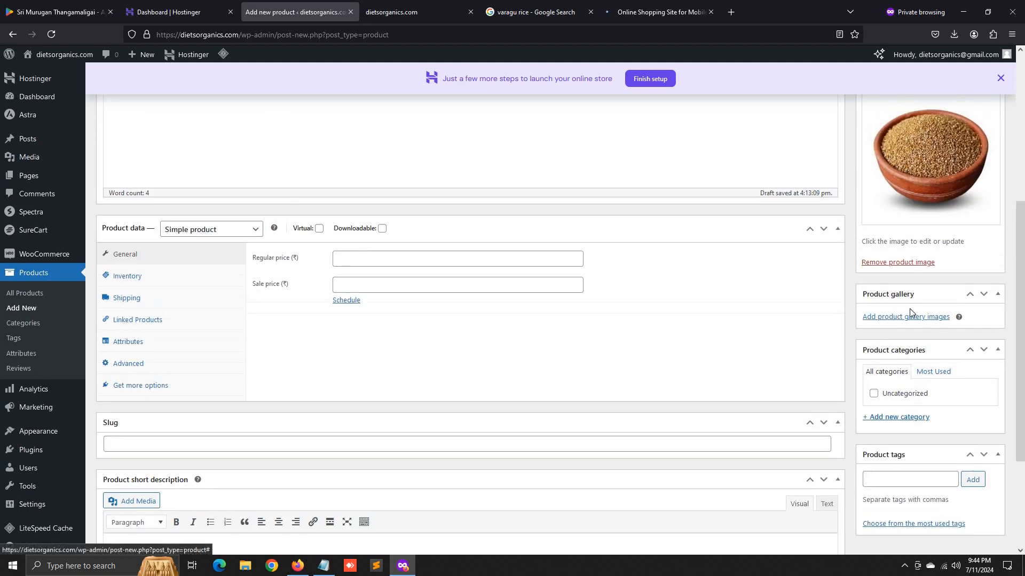
left_click(910, 317)
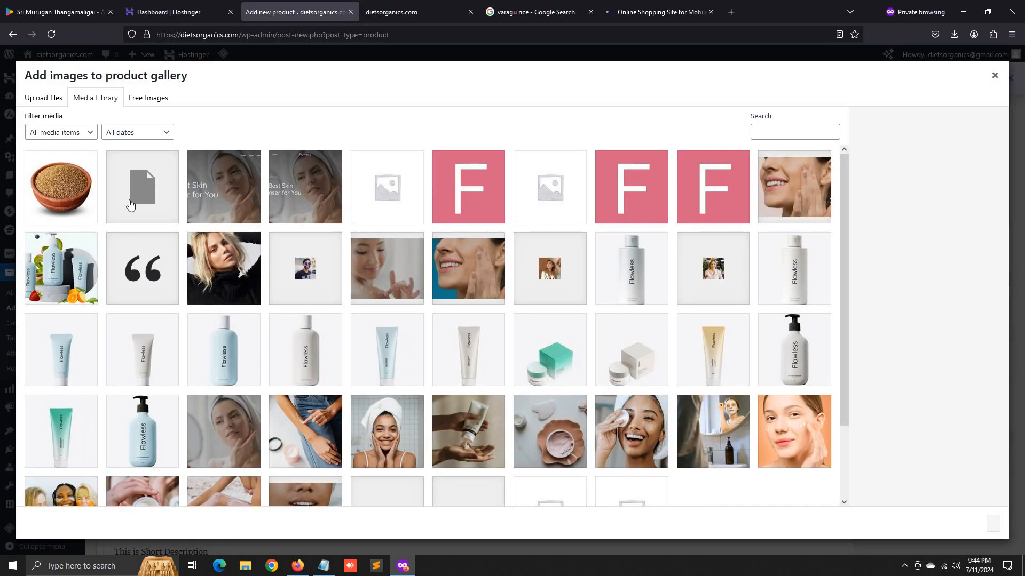
scroll(393, 394, "down", 2)
scroll(393, 393, "up", 2)
scroll(393, 393, "down", 2)
scroll(393, 393, "up", 2)
left_click(390, 422)
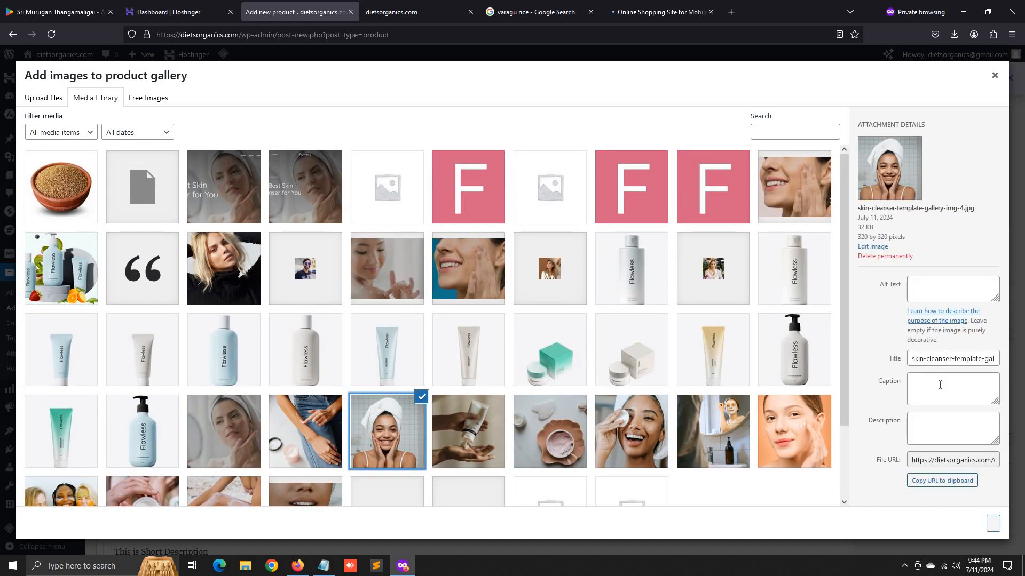
left_click(993, 524)
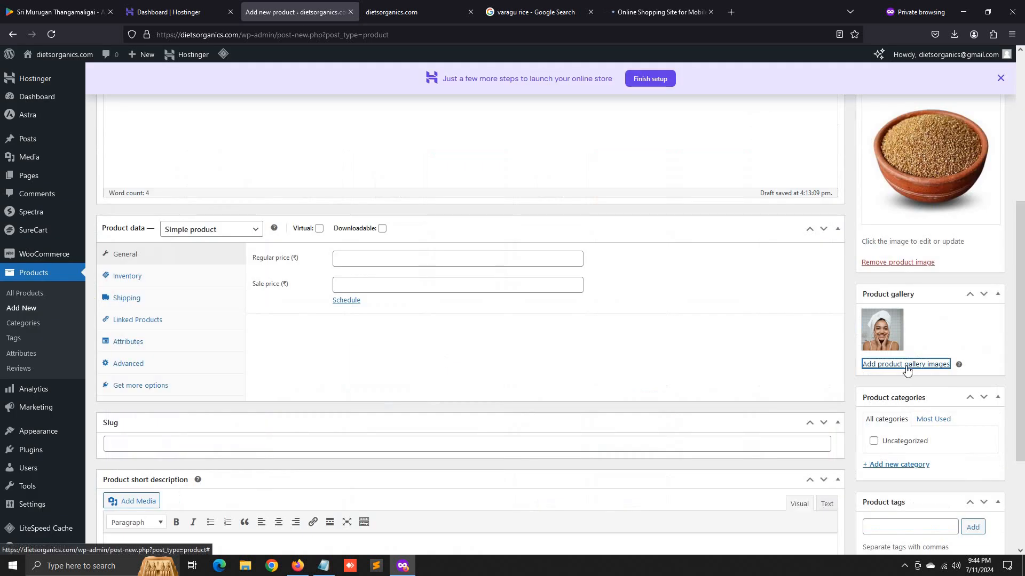
- Add the woman-with-cotton-pad photo as a second gallery image
left_click(910, 368)
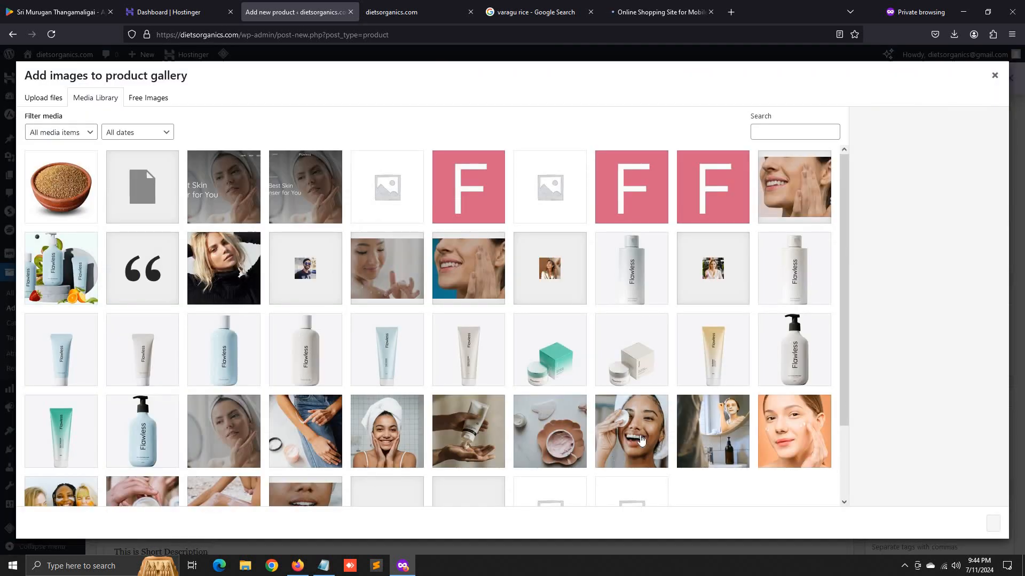
left_click(635, 441)
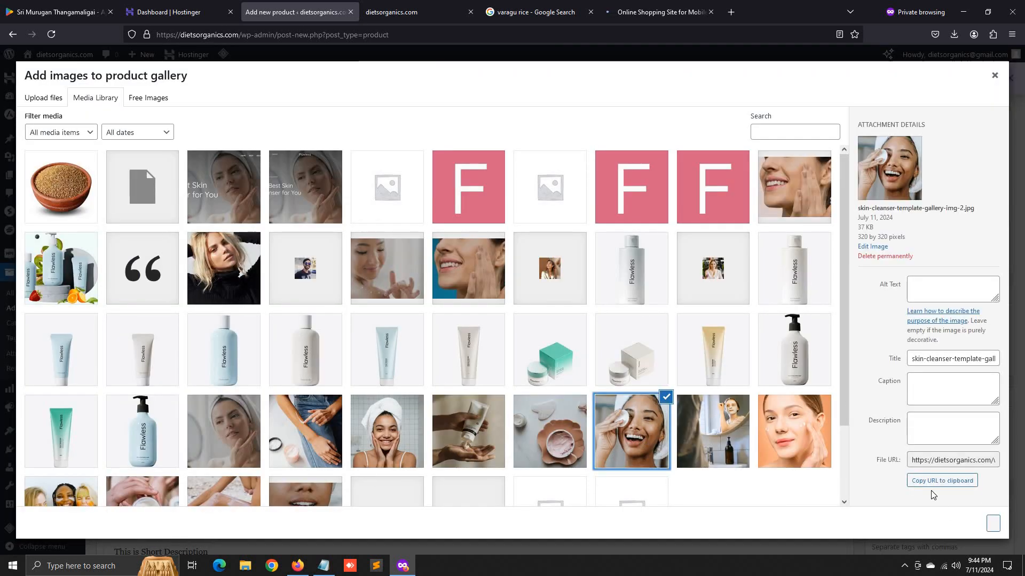
left_click(993, 524)
scroll(955, 390, "down", 3)
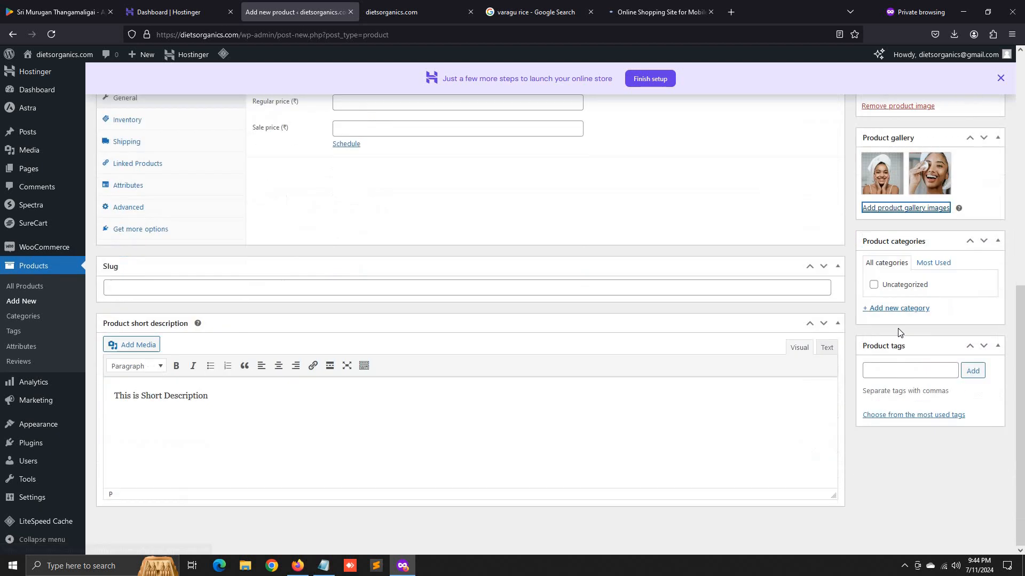
- Create and assign a 'Rice' category, then start entering the 250 regular price
left_click(917, 310)
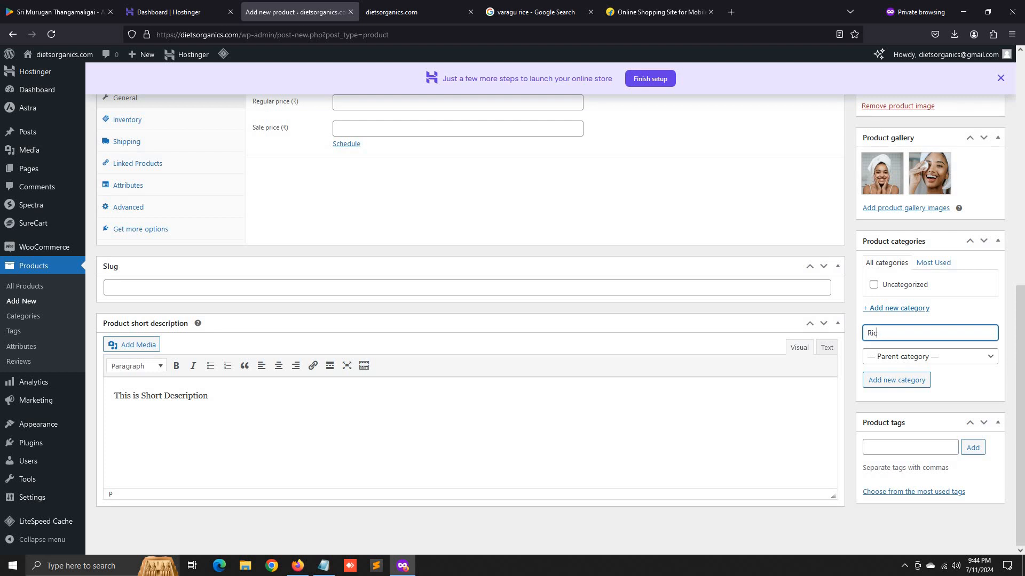
left_click(901, 380)
left_click(911, 458)
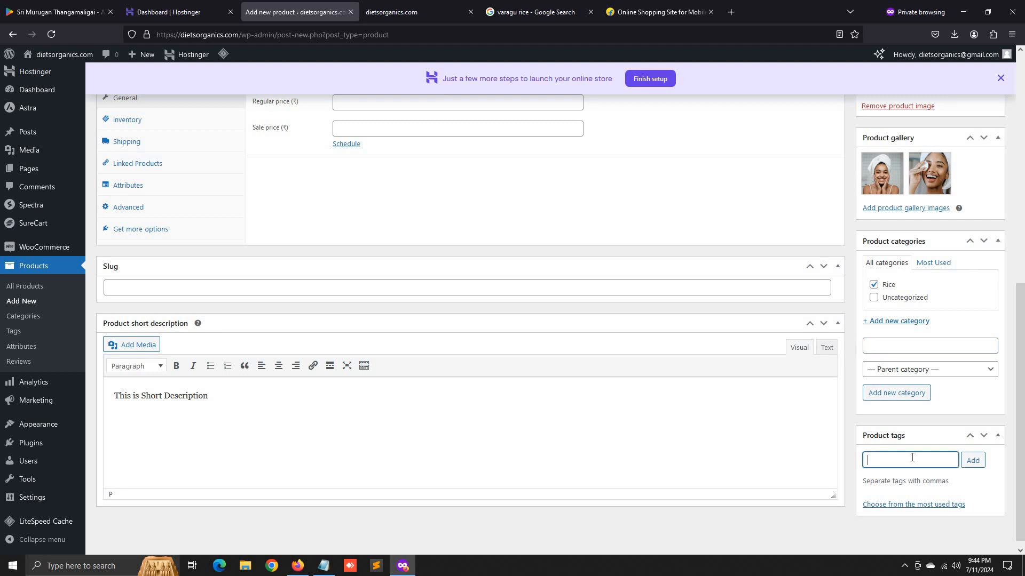
scroll(758, 431, "up", 6)
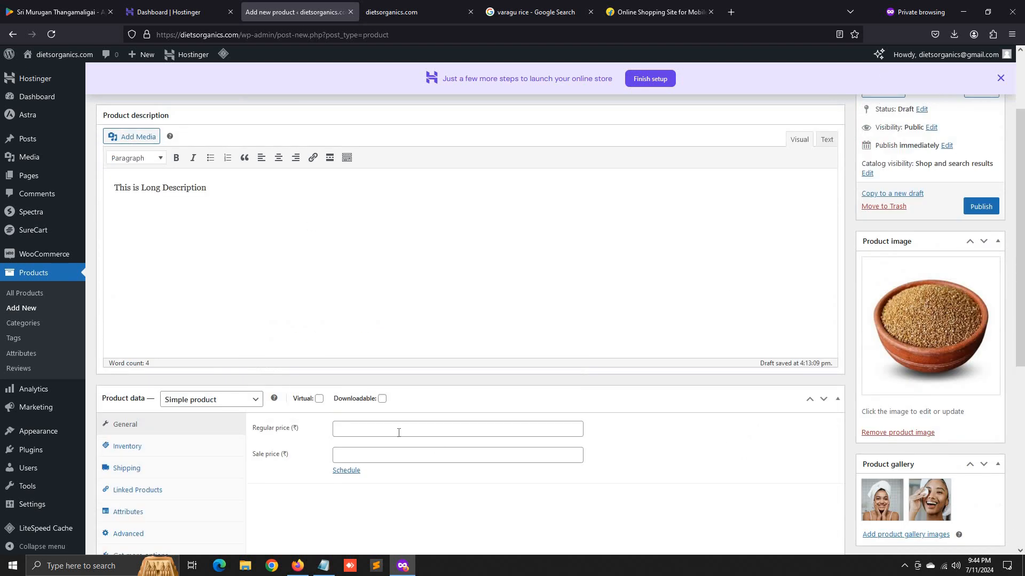
left_click(399, 433)
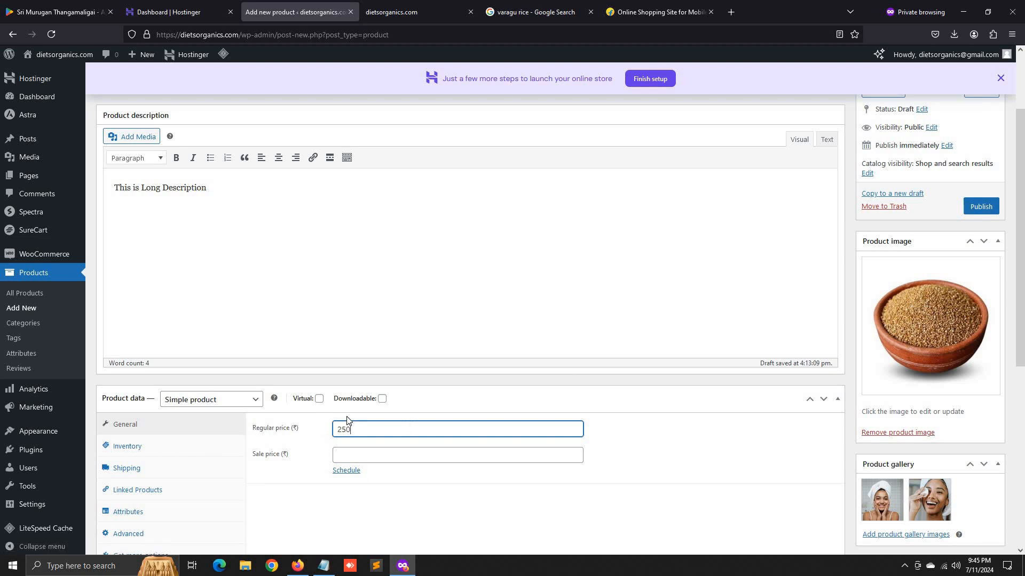
- Enter a sale price of 200 alongside the regular price of 250
scroll(664, 385, "up", 2)
scroll(530, 400, "down", 6)
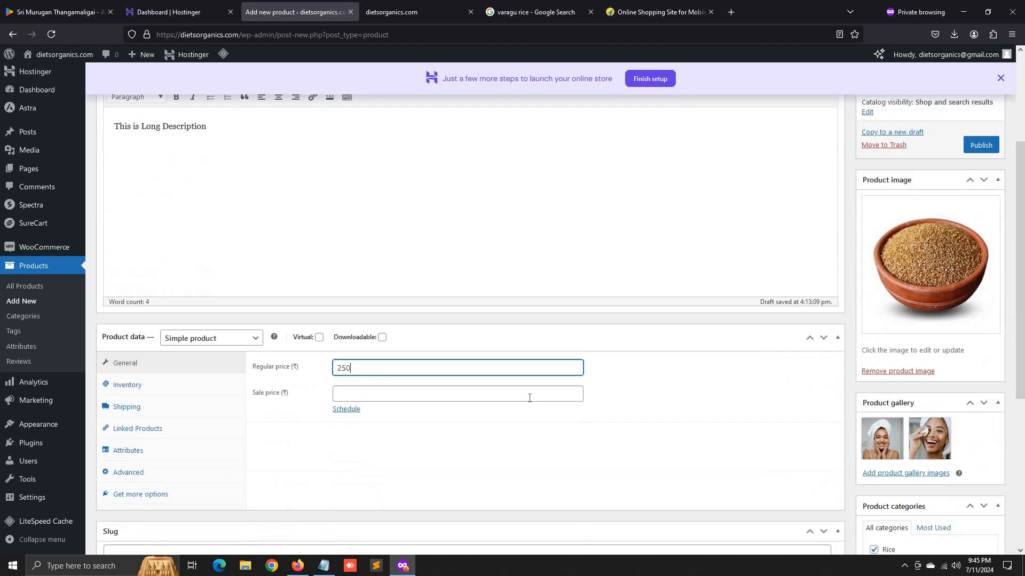
scroll(527, 399, "up", 6)
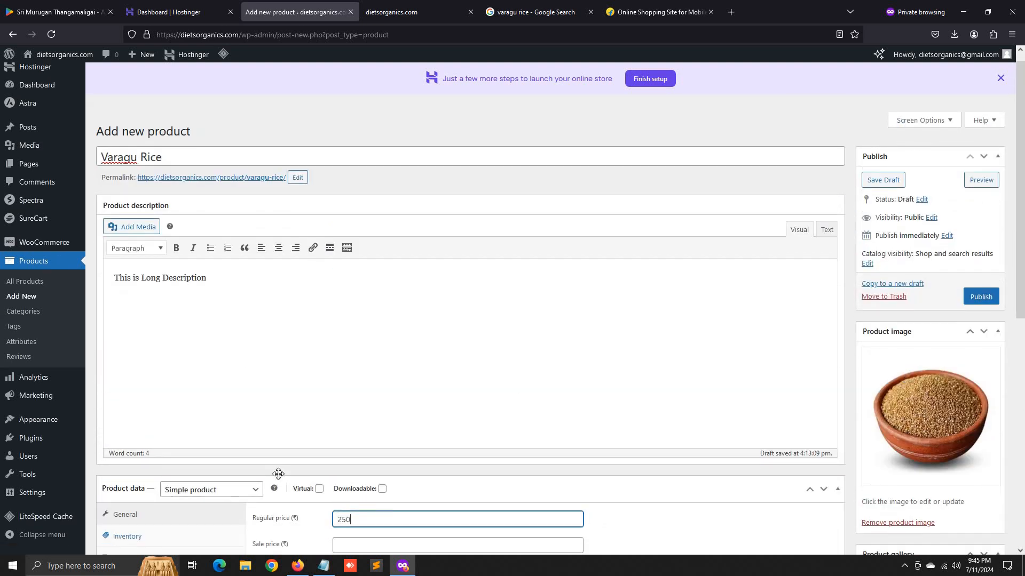
scroll(373, 273, "down", 5)
left_click_drag(357, 260, 327, 258)
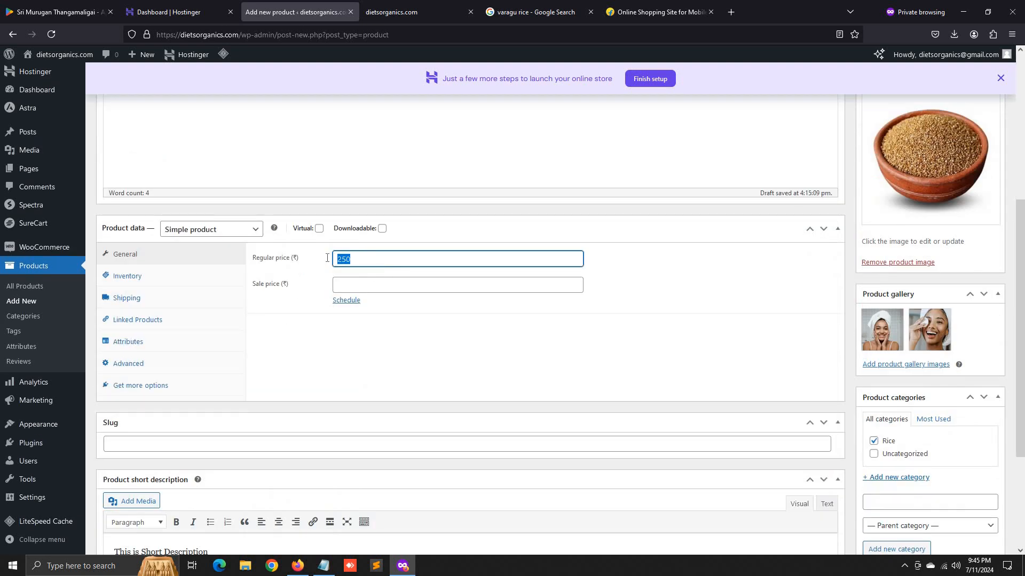
left_click(362, 285)
type("200")
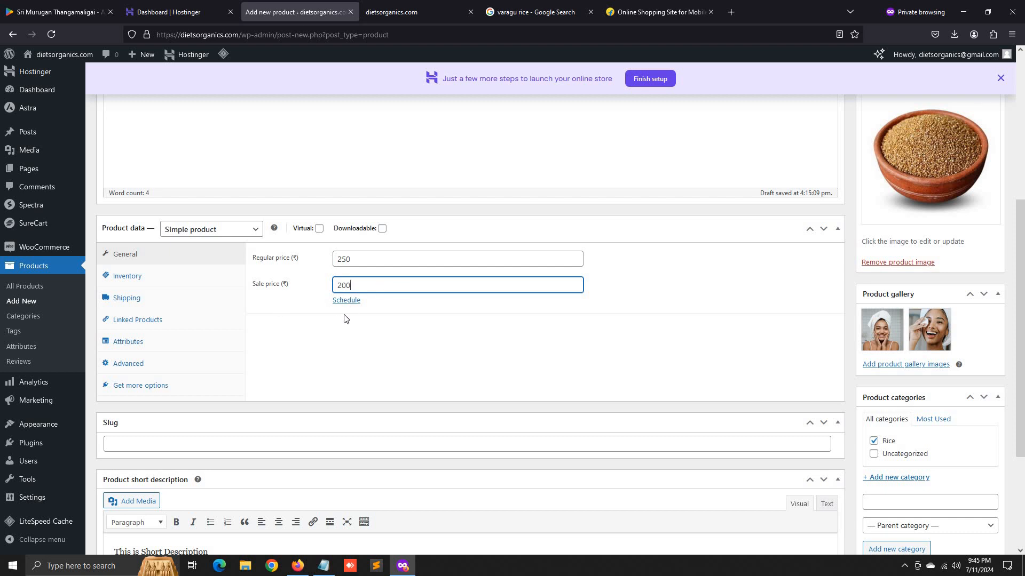
left_click_drag(356, 282, 335, 283)
left_click(347, 284)
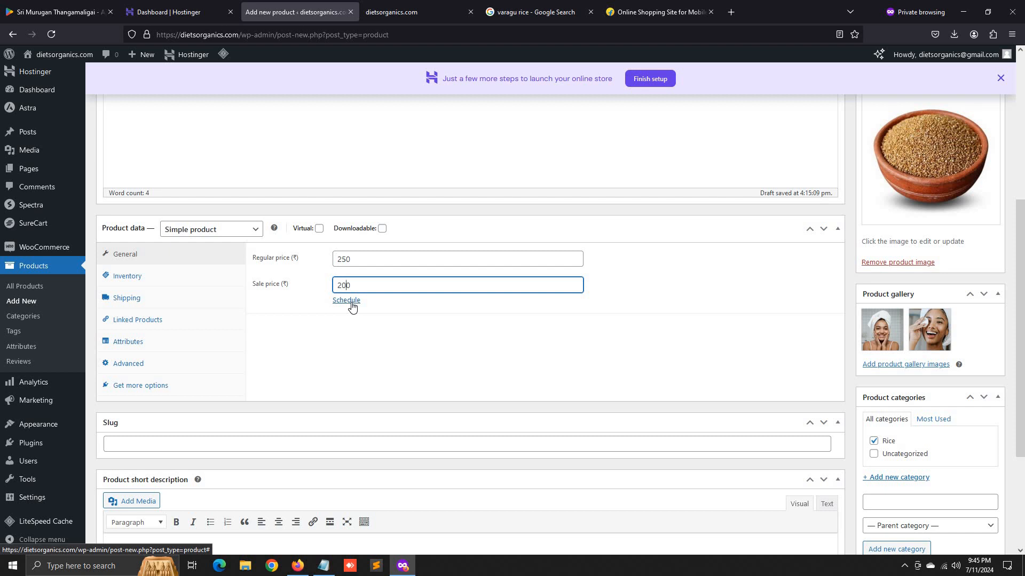
- Schedule the sale to run from 11 July to 13 July 2024
left_click(348, 301)
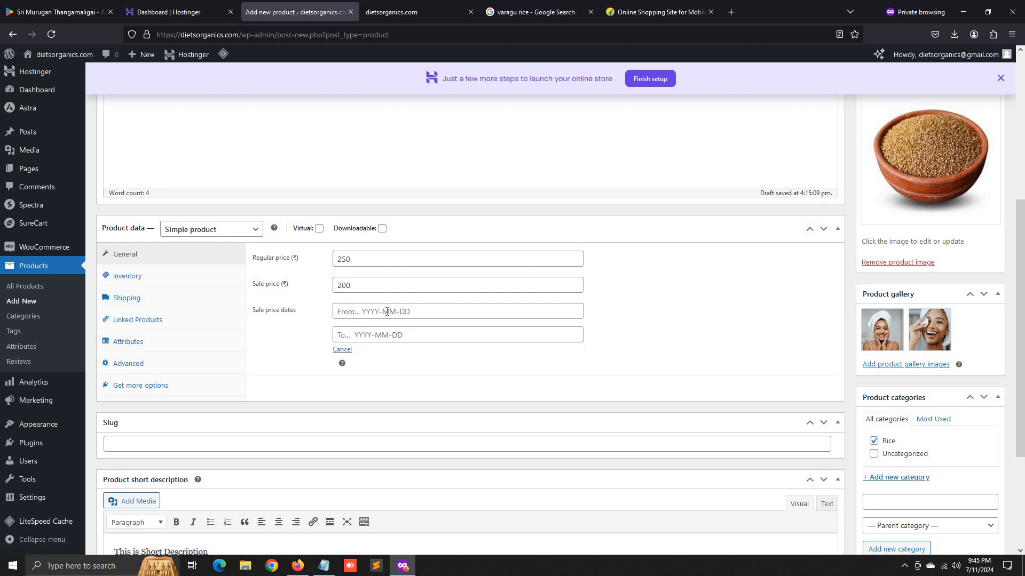
left_click(344, 311)
left_click(402, 380)
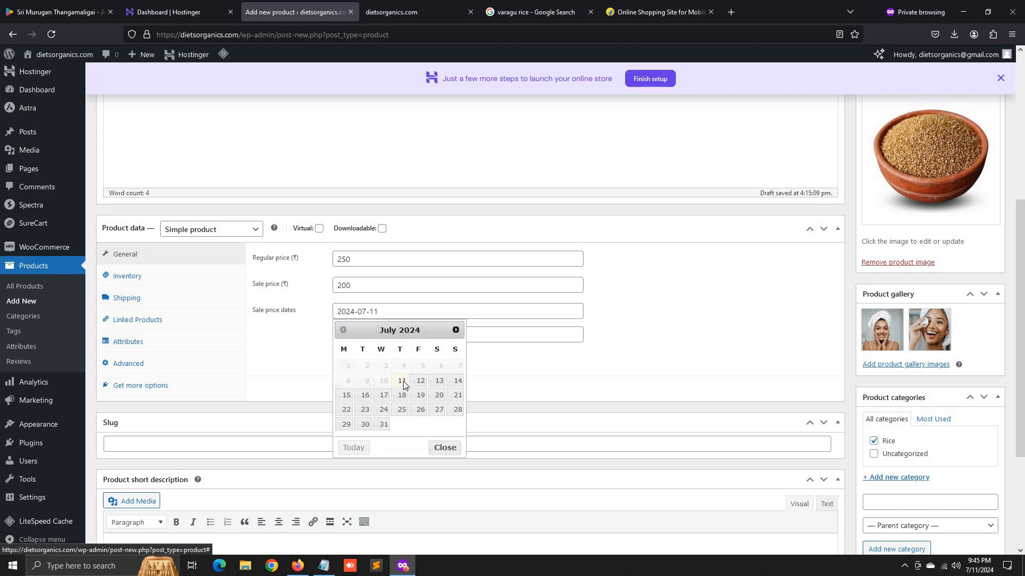
key("Tab")
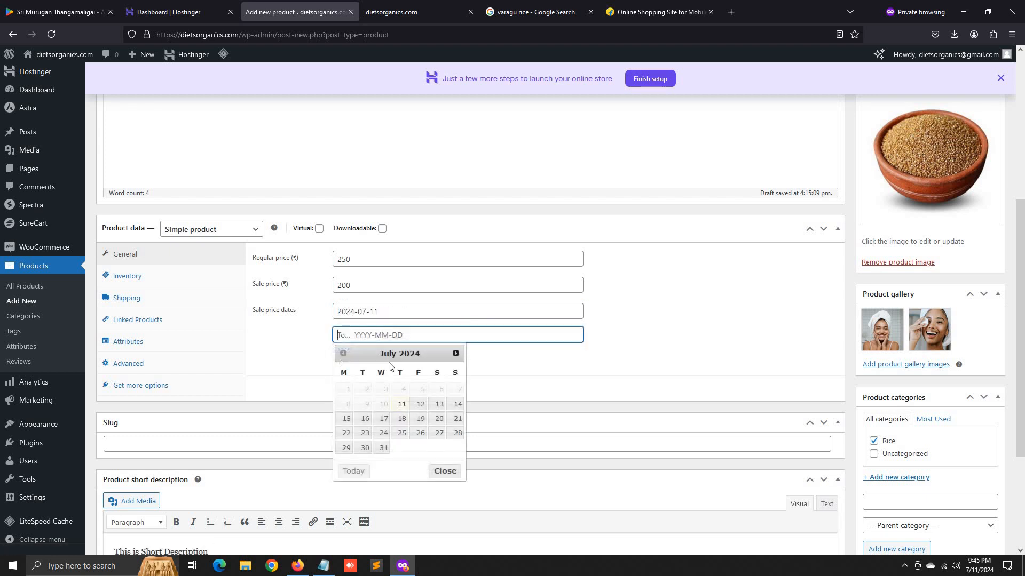
left_click(438, 404)
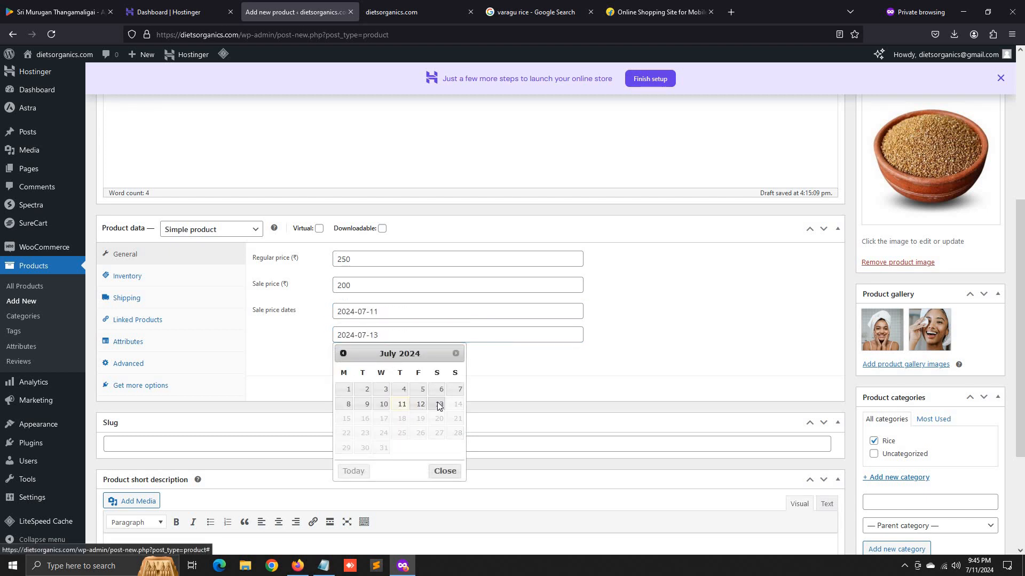
- Recheck the 200 sale and 250 regular prices, then publish Varagu Rice
double_click(348, 286)
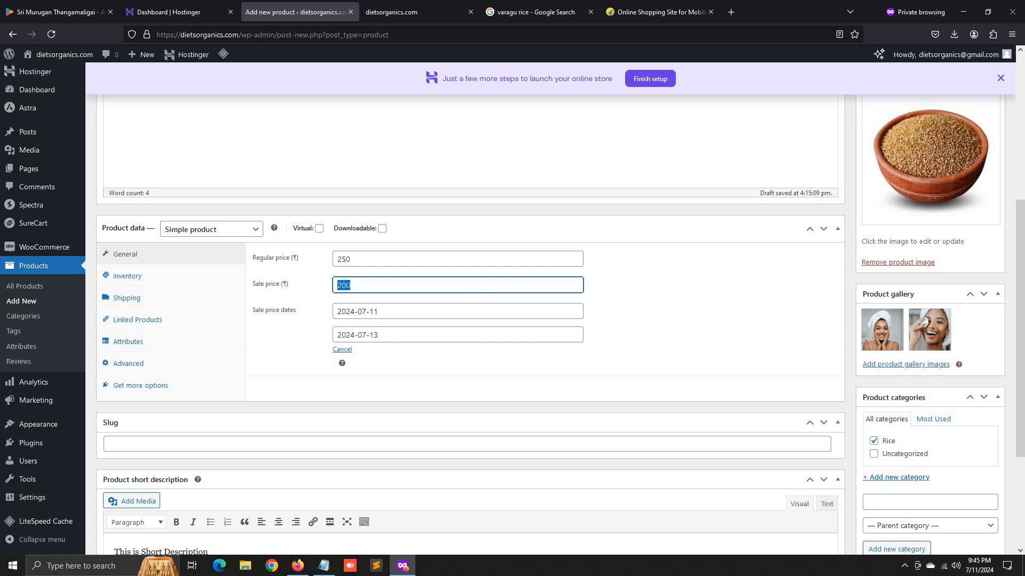
left_click(365, 284)
left_click_drag(352, 259, 323, 266)
left_click(265, 371)
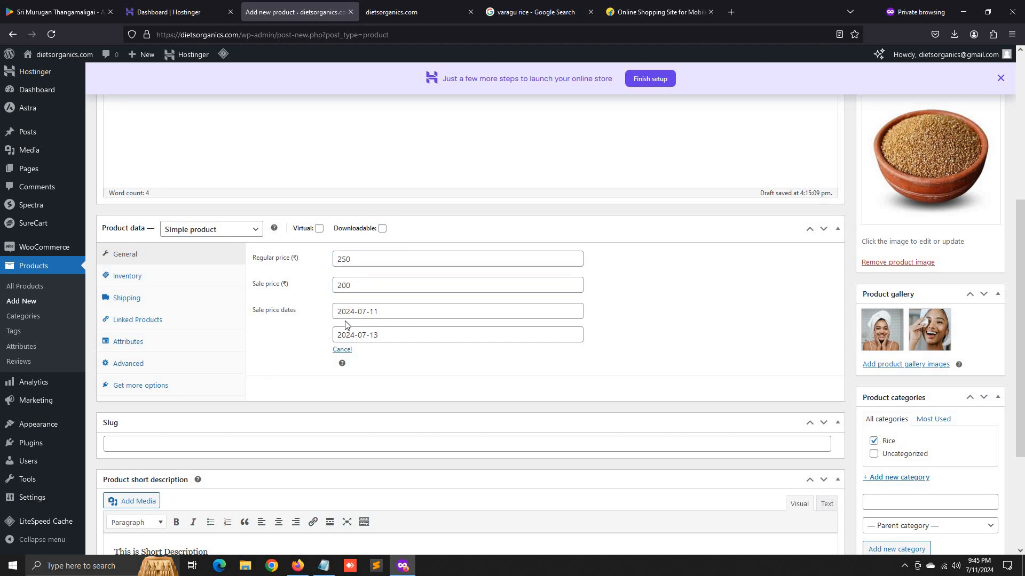
scroll(508, 418, "down", 3)
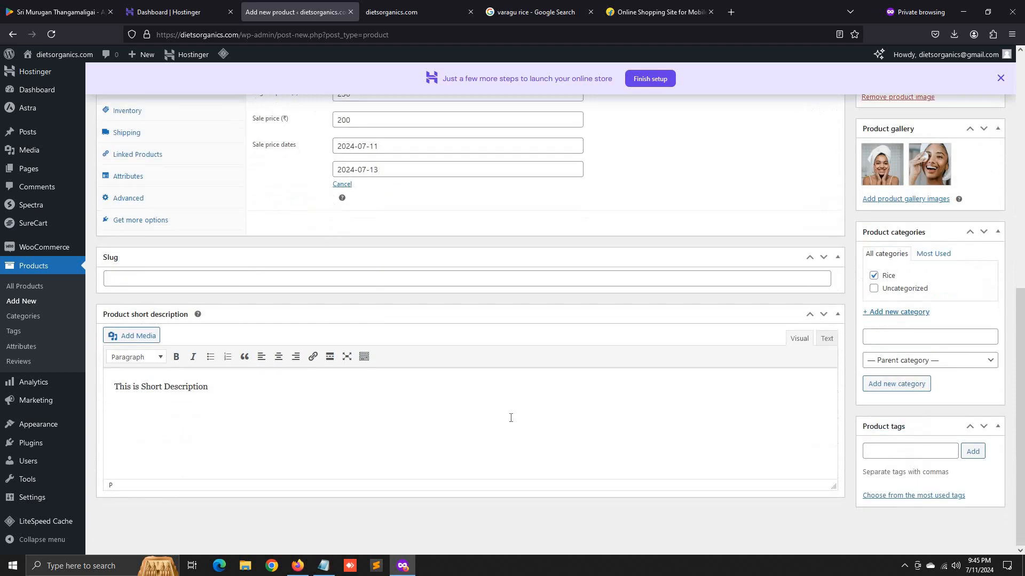
scroll(511, 418, "up", 10)
left_click(980, 308)
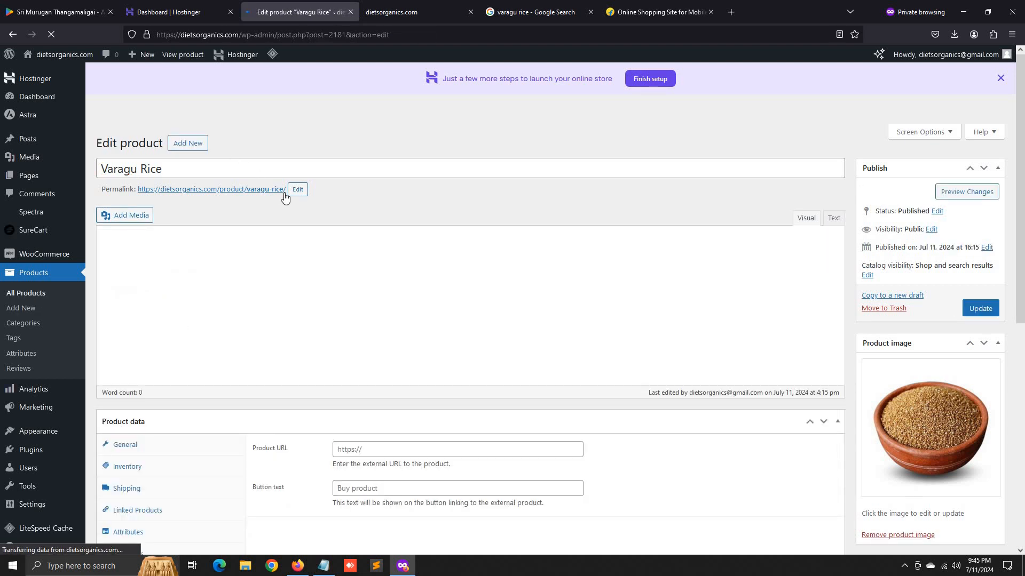
- Open the product's permalink in a new tab to view the live Varagu Rice page
right_click(262, 191)
left_click(288, 199)
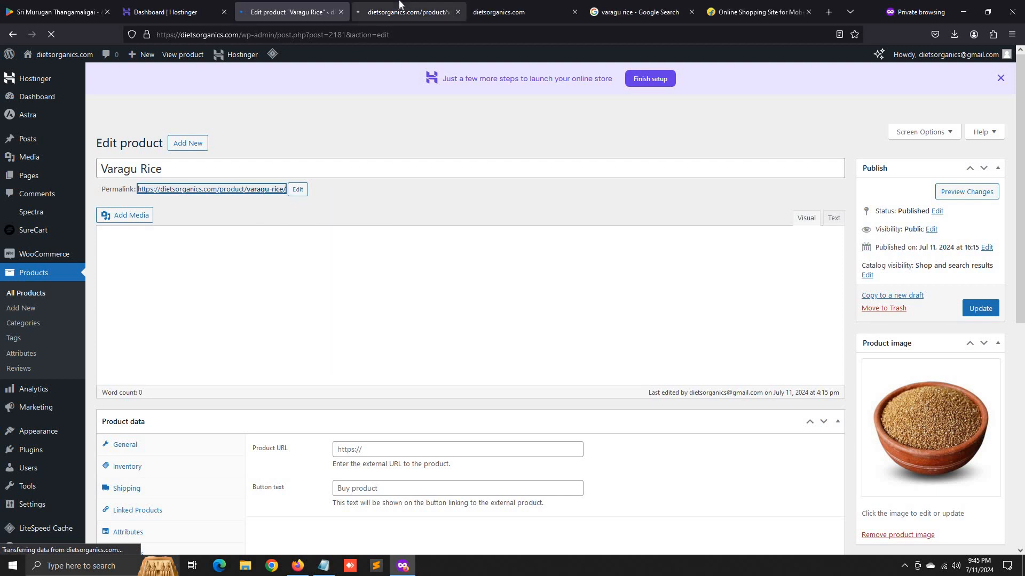
key("ctrl+Tab")
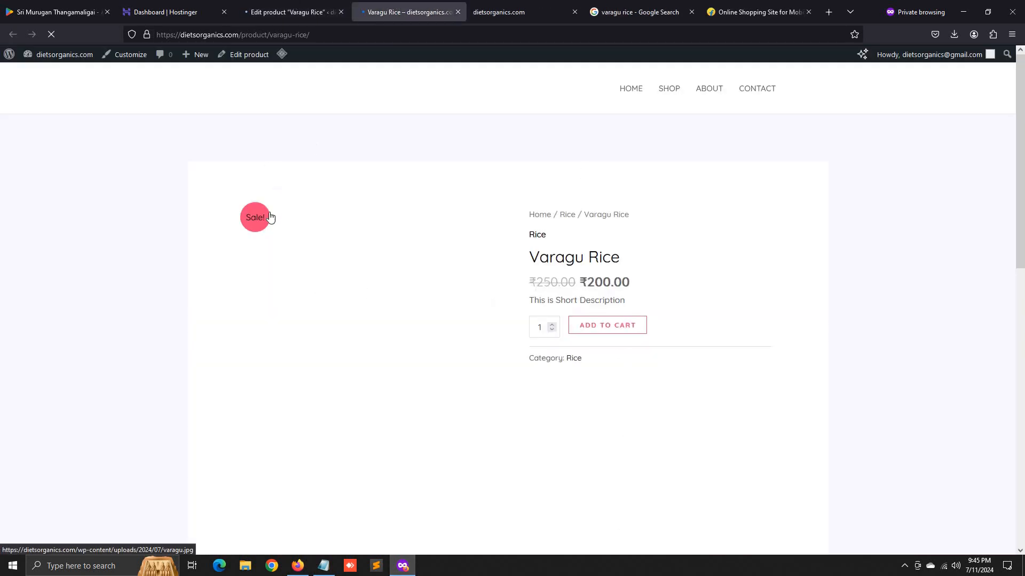
scroll(286, 270, "down", 5)
scroll(287, 271, "up", 5)
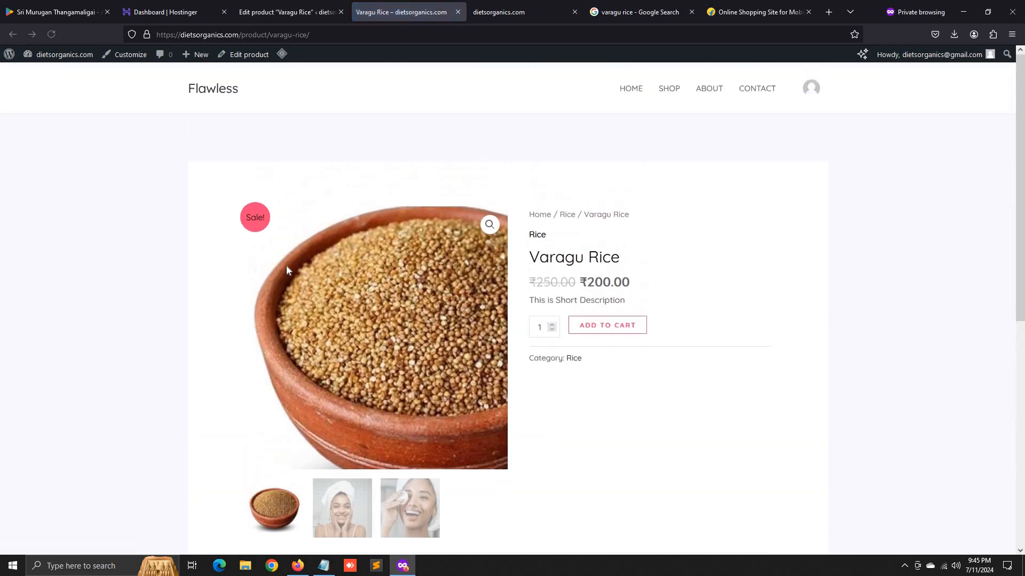
scroll(287, 271, "down", 2)
- Browse the second and third gallery photos and review the long and short descriptions
left_click(347, 391)
left_click(388, 400)
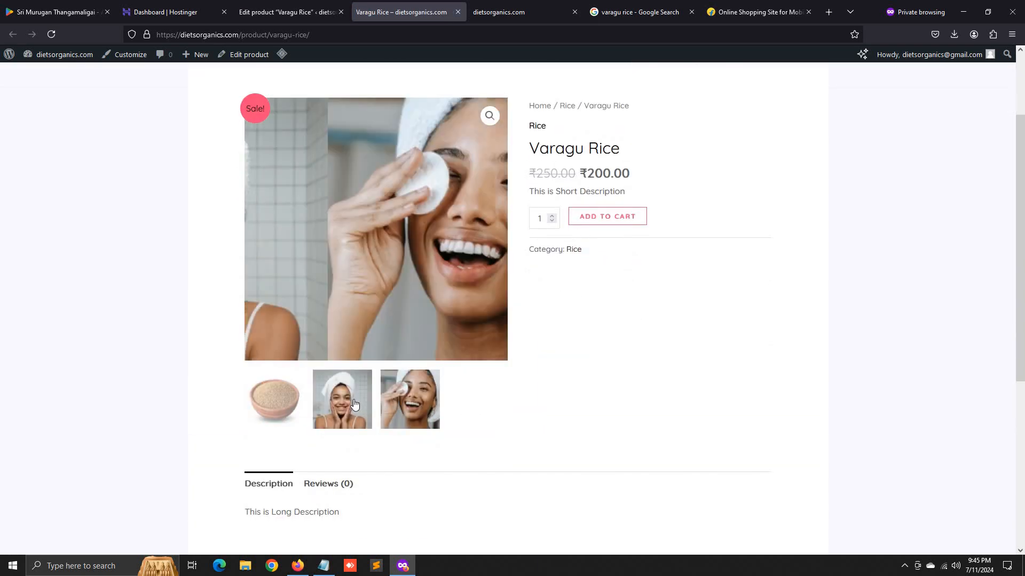
scroll(388, 400, "down", 5)
scroll(406, 409, "up", 4)
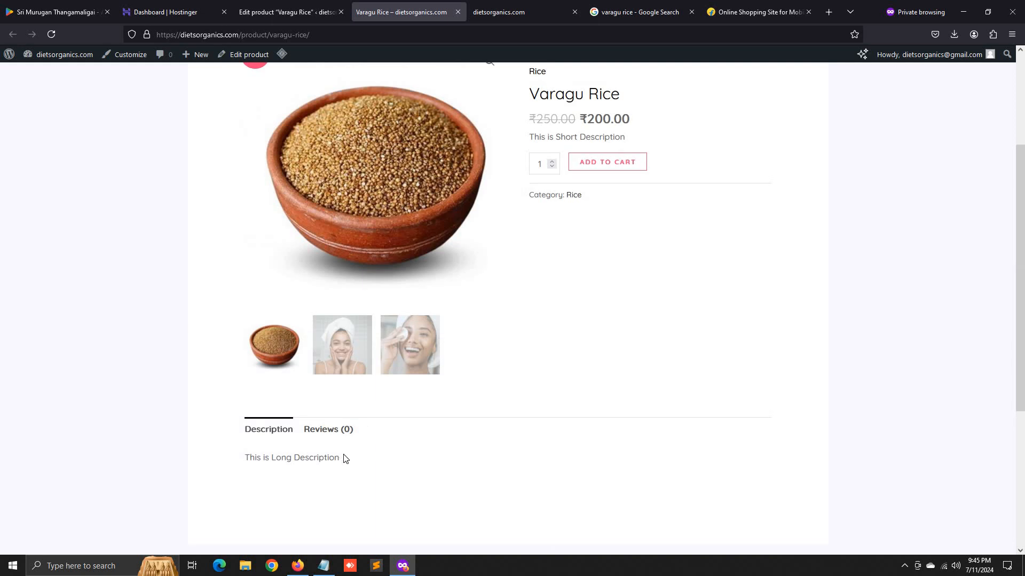
left_click_drag(346, 465, 238, 462)
left_click(311, 458)
scroll(407, 459, "up", 3)
left_click_drag(529, 302, 605, 308)
left_click(606, 308)
- Replace the short description with 'Good for Health' and update the product
left_click(265, 4)
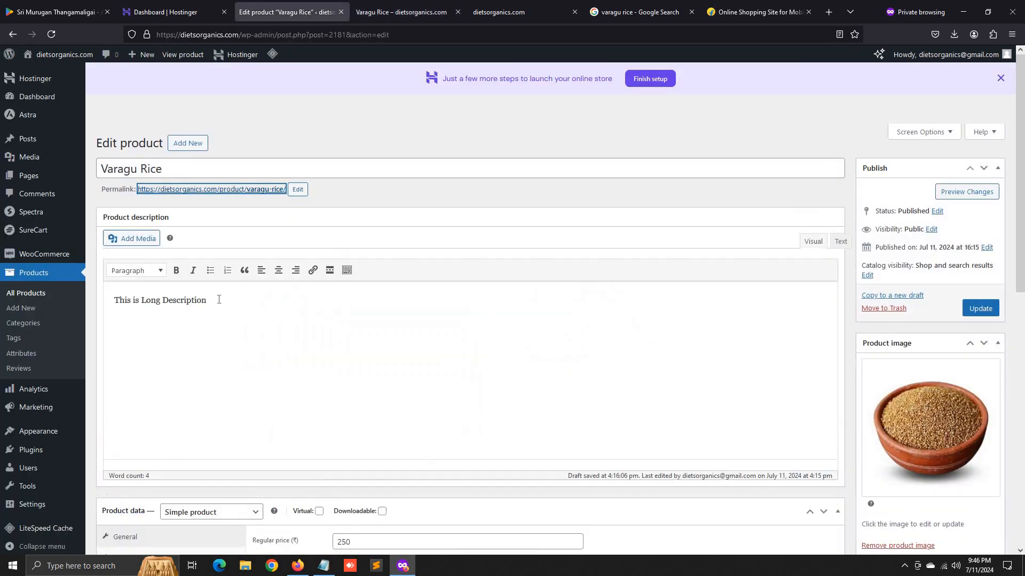
left_click_drag(207, 290, 155, 290)
scroll(613, 314, "down", 9)
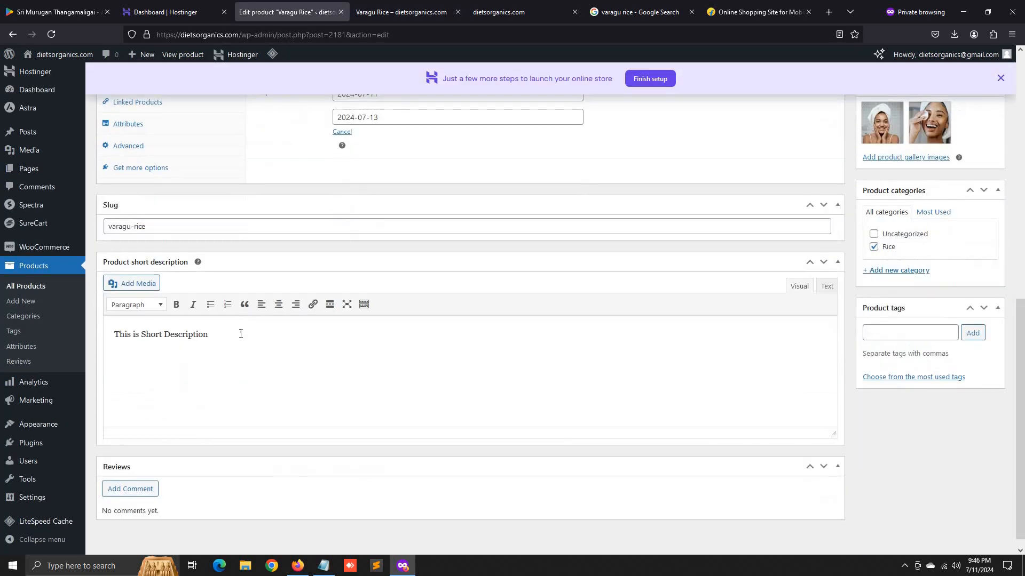
left_click_drag(240, 334, 113, 334)
type("It's")
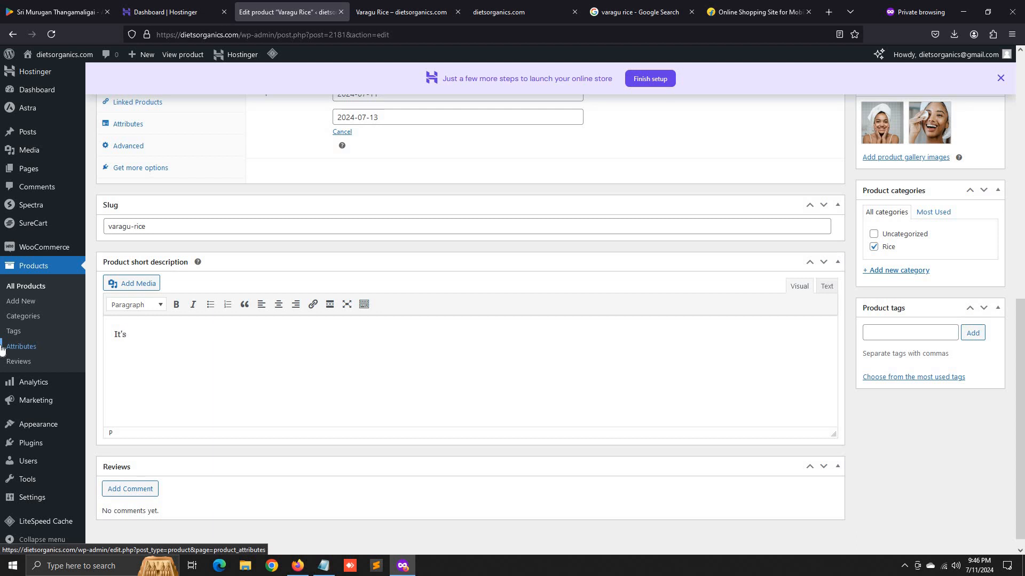
key("ctrl+a")
type("Good for Health")
scroll(1005, 397, "up", 5)
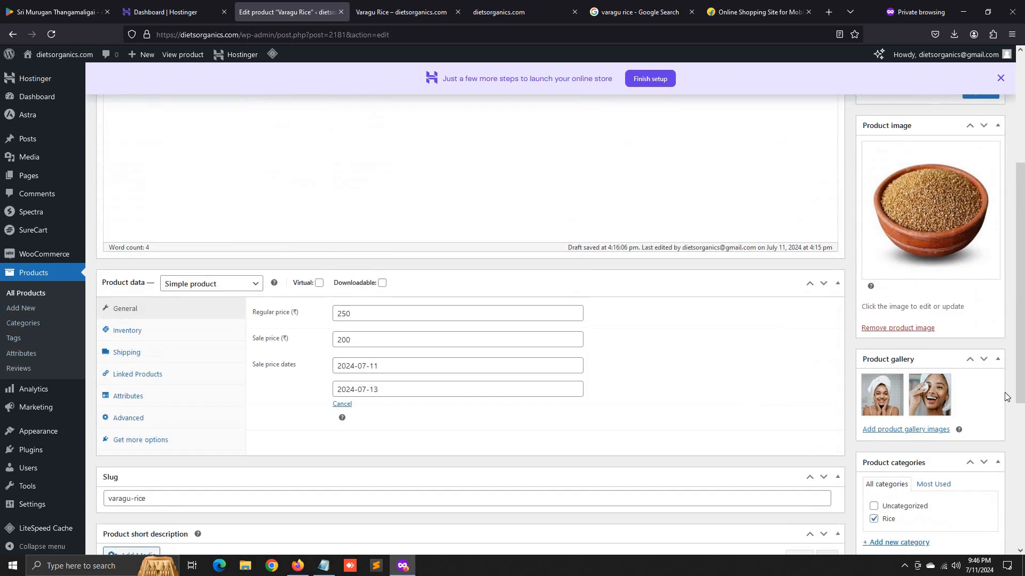
scroll(1006, 398, "up", 10)
left_click(979, 309)
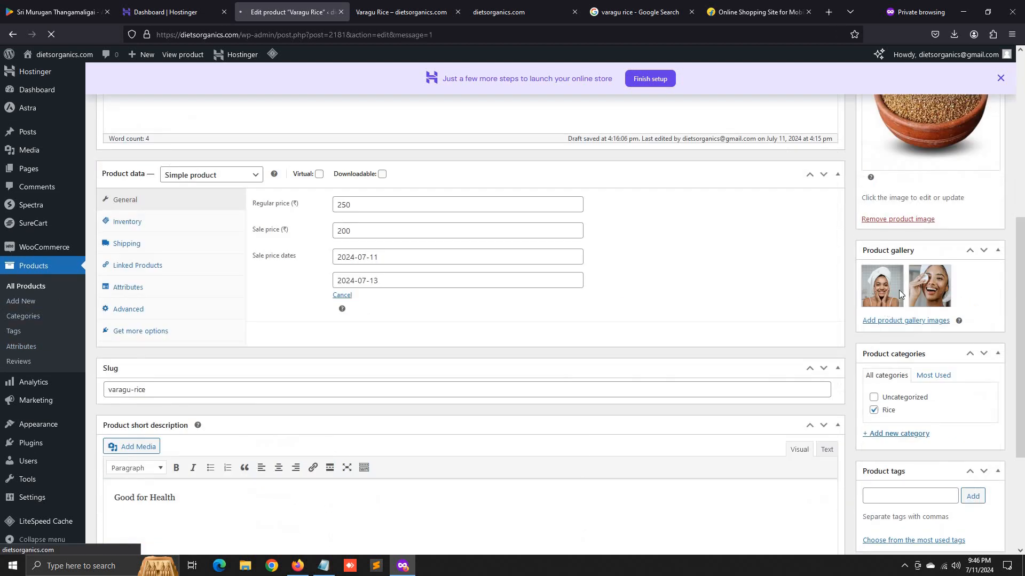
- Remove both product gallery images and update the product again
scroll(954, 318, "down", 5)
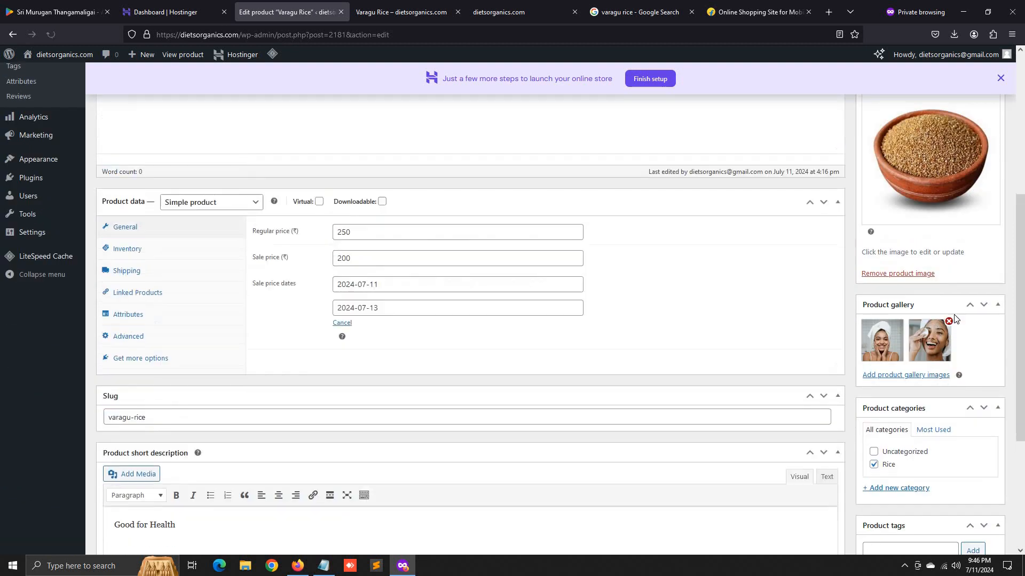
scroll(952, 366, "up", 5)
scroll(952, 367, "down", 4)
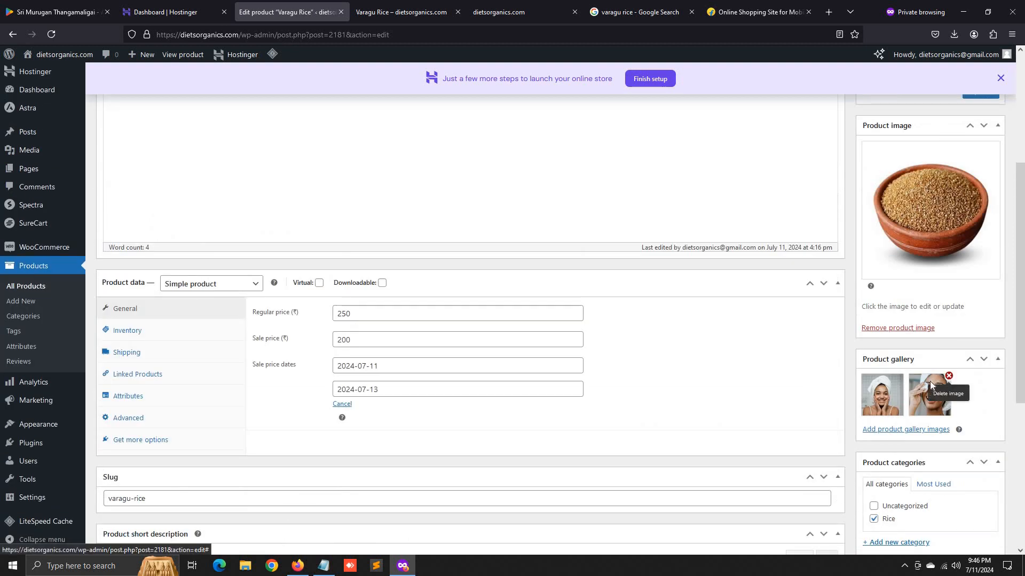
left_click(948, 376)
left_click(901, 376)
scroll(967, 337, "up", 4)
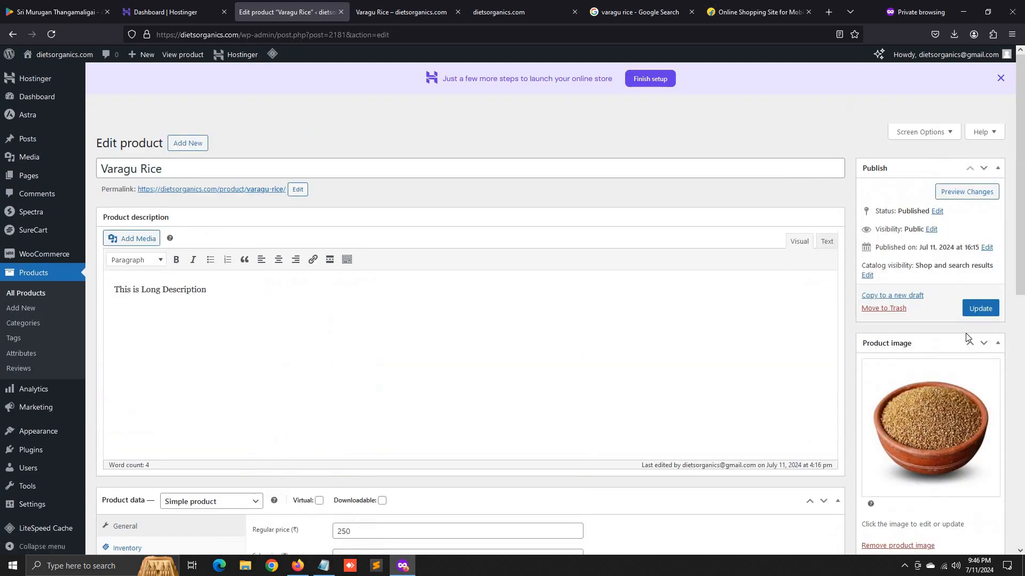
left_click(980, 309)
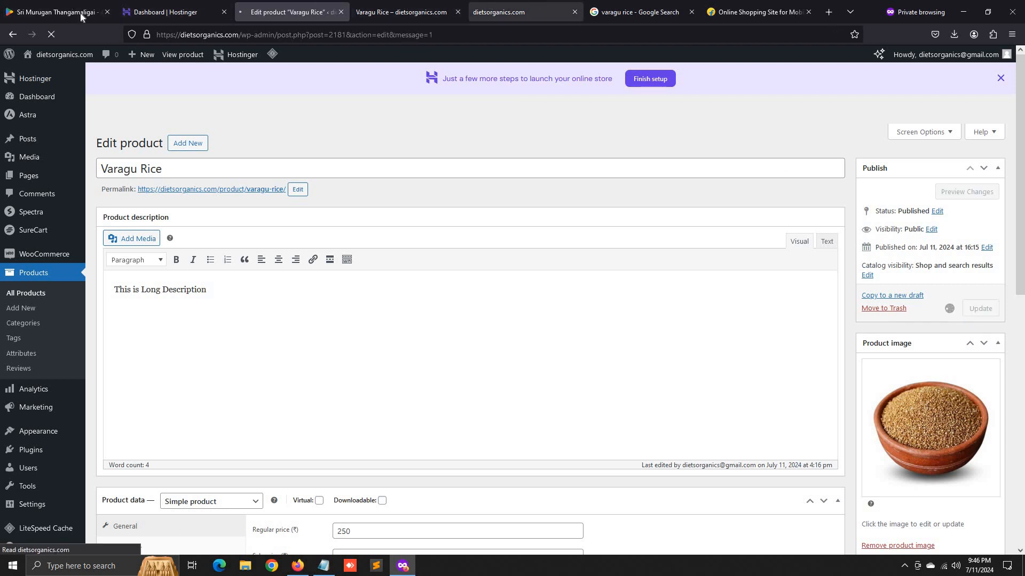
left_click(523, 12)
- Reload the storefront homepage and scroll through its sections
left_click(49, 36)
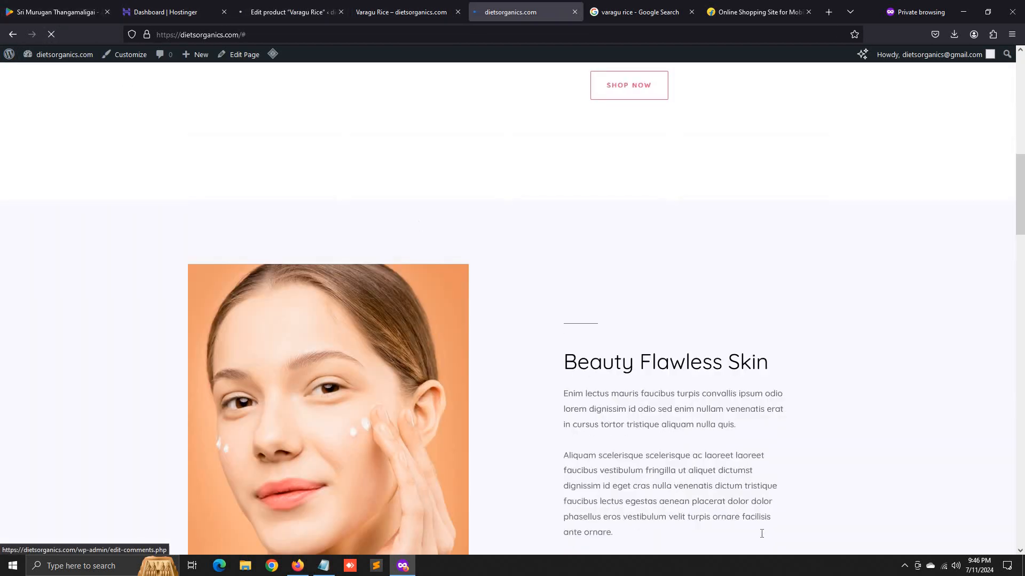
scroll(658, 509, "down", 15)
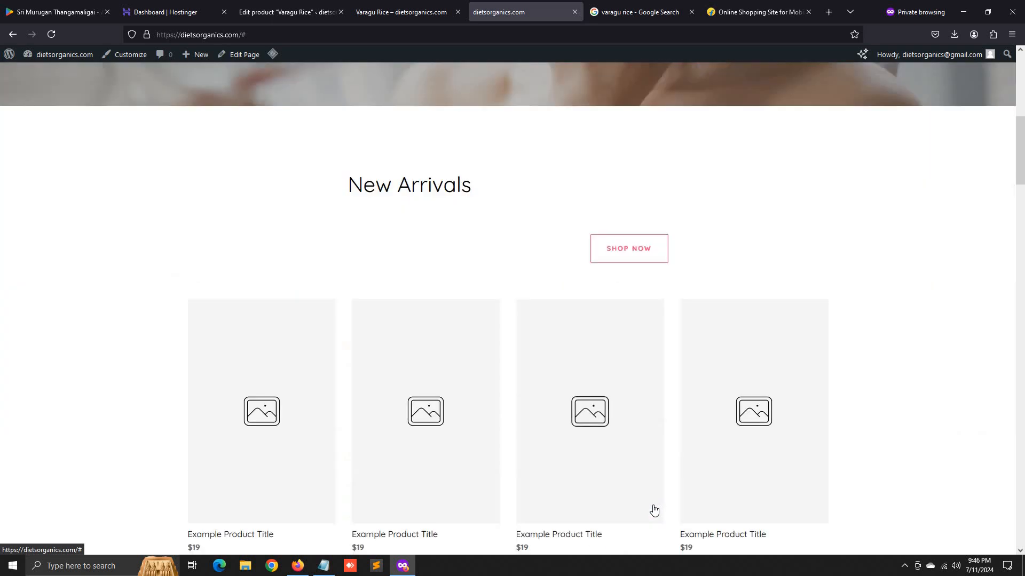
scroll(228, 307, "up", 15)
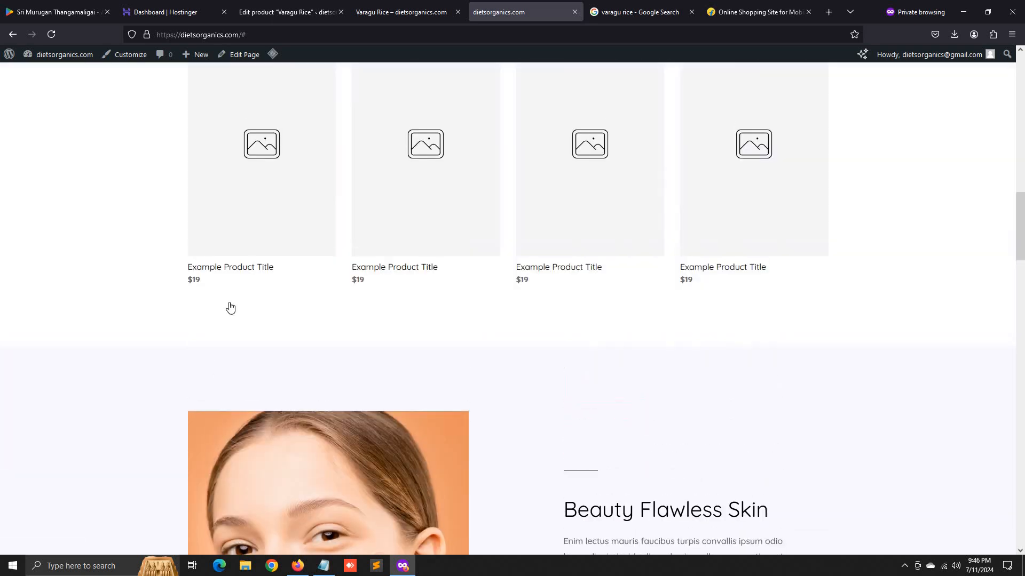
scroll(270, 334, "down", 20)
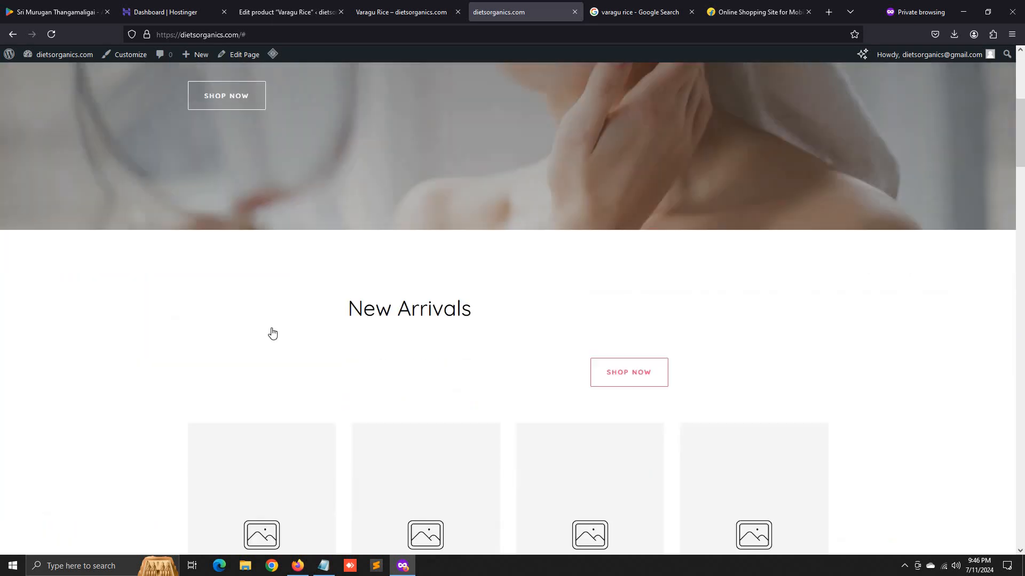
scroll(273, 356, "down", 15)
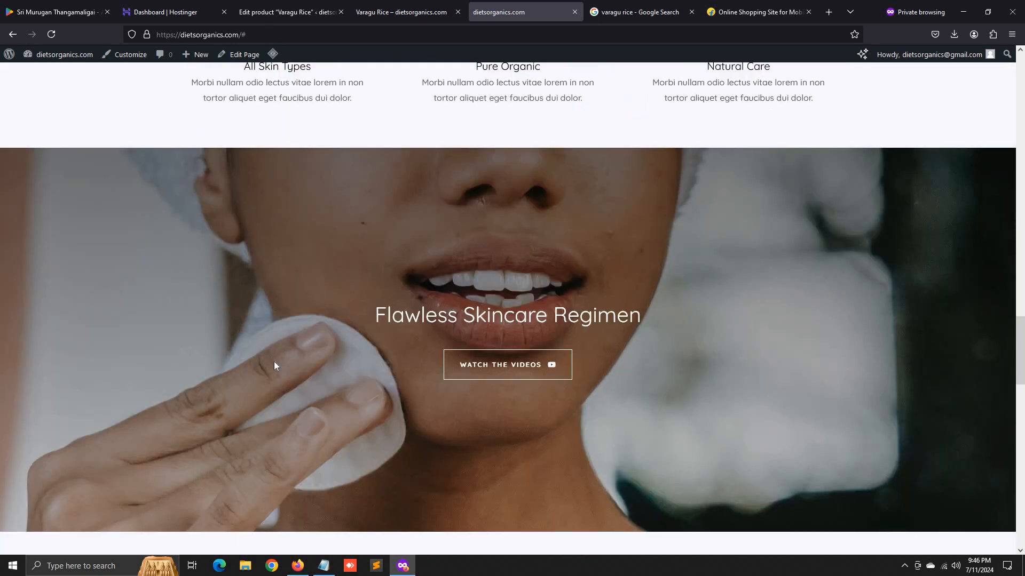
scroll(468, 338, "down", 5)
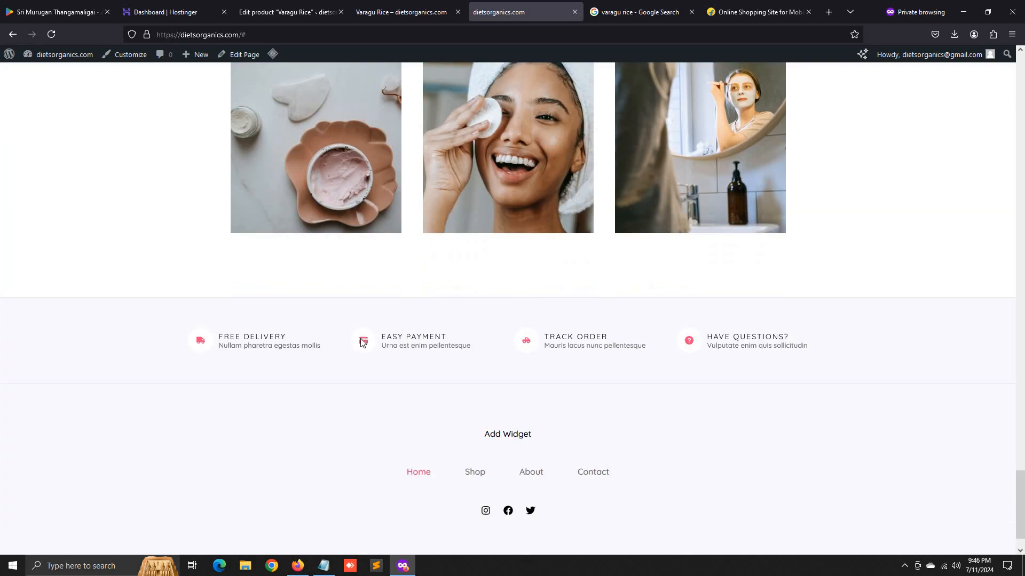
scroll(485, 482, "up", 10)
scroll(408, 118, "up", 5)
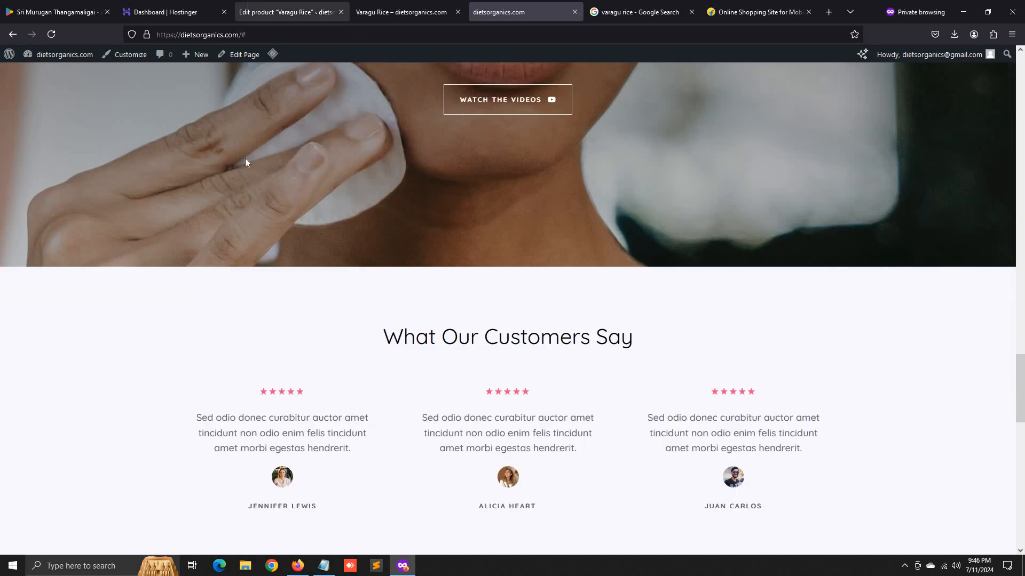
- Open Products > All Products in admin, compare with the storefront, and return to the list
left_click(287, 11)
left_click(23, 295)
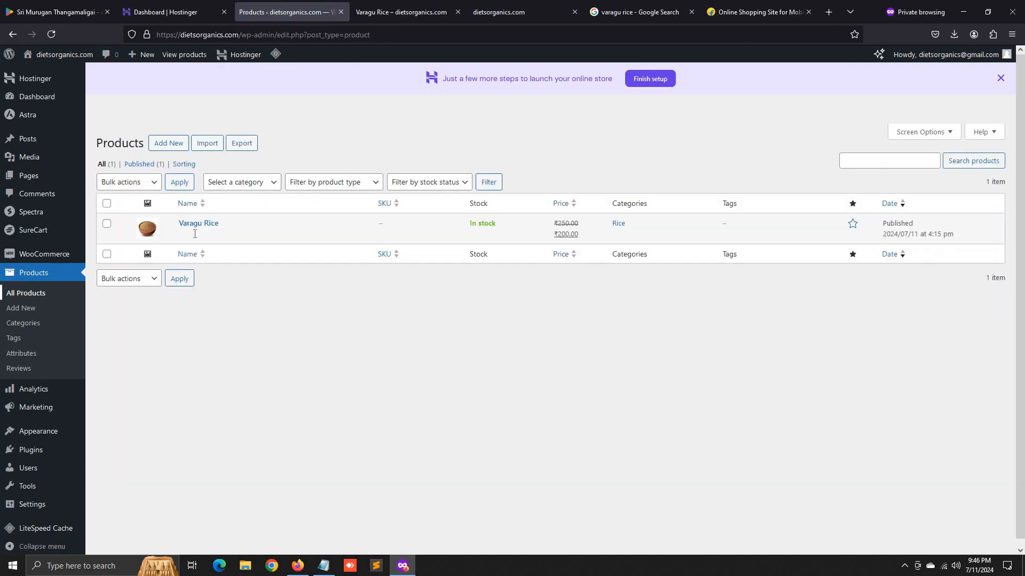
left_click(493, 12)
scroll(452, 374, "up", 5)
scroll(441, 406, "down", 1)
scroll(440, 408, "down", 8)
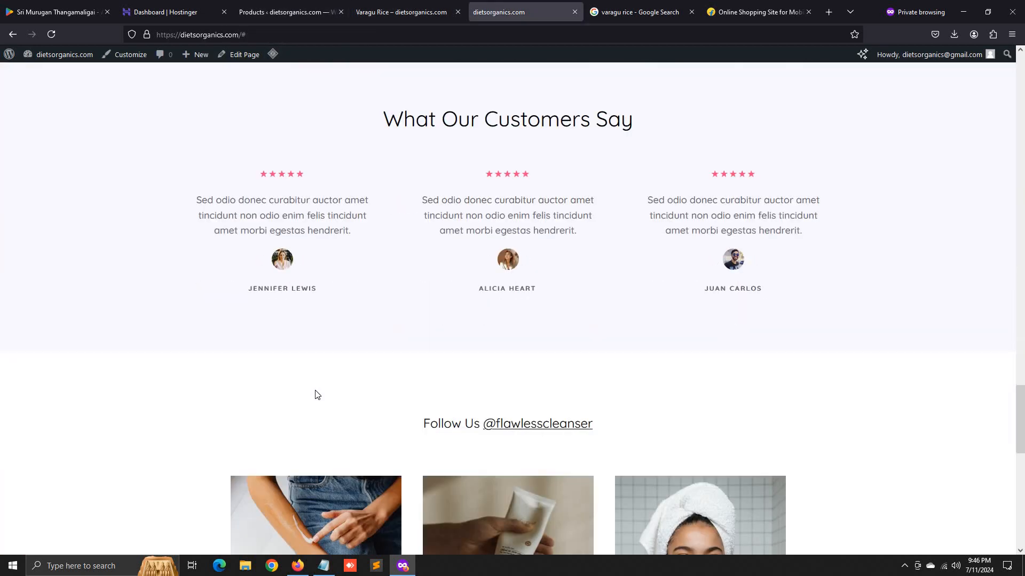
scroll(357, 412, "up", 16)
scroll(357, 368, "up", 5)
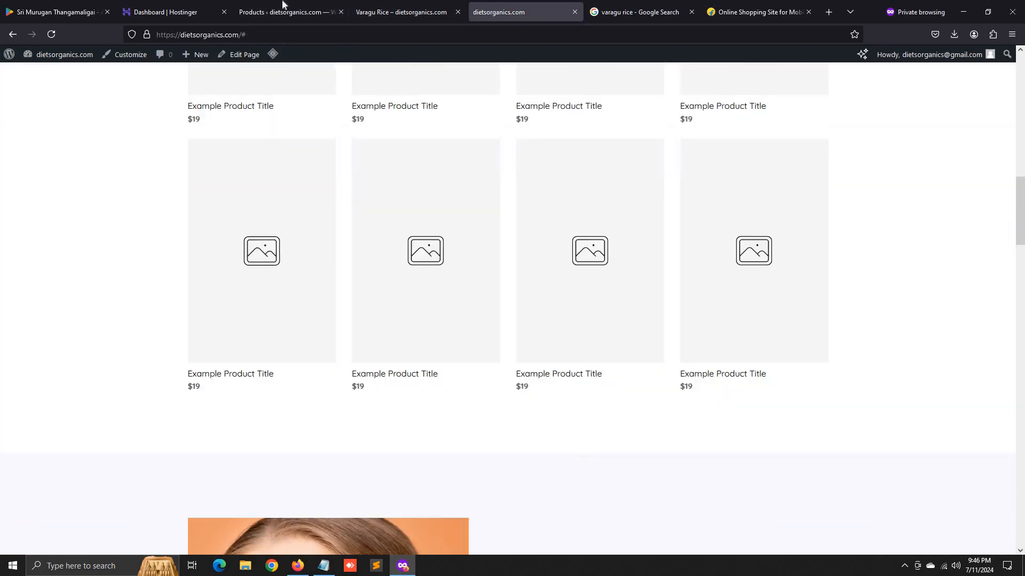
left_click(289, 11)
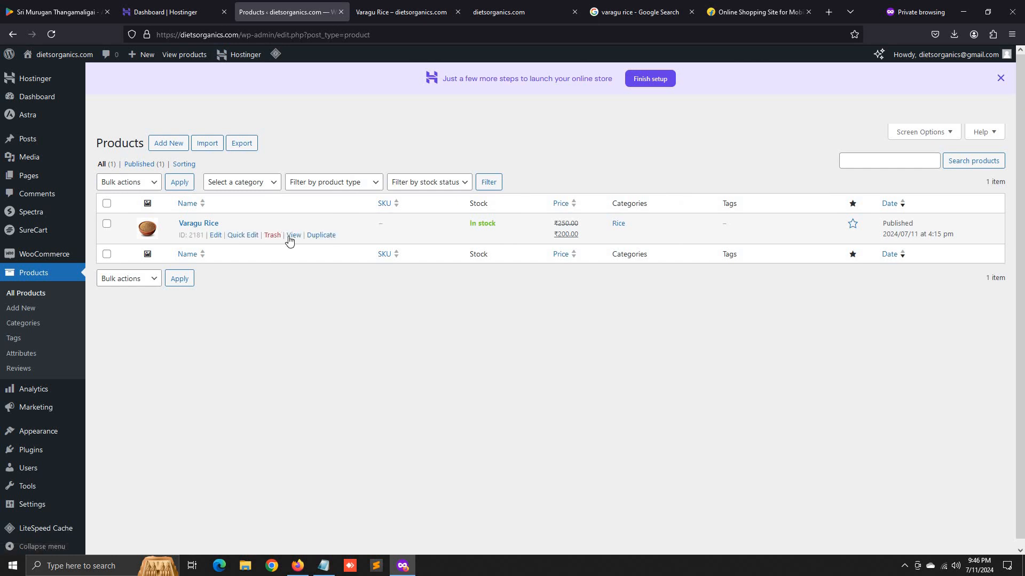
right_click(292, 236)
- Open Varagu Rice's View link in a new tab to confirm ₹200, then return to Products
left_click(301, 250)
left_click(401, 4)
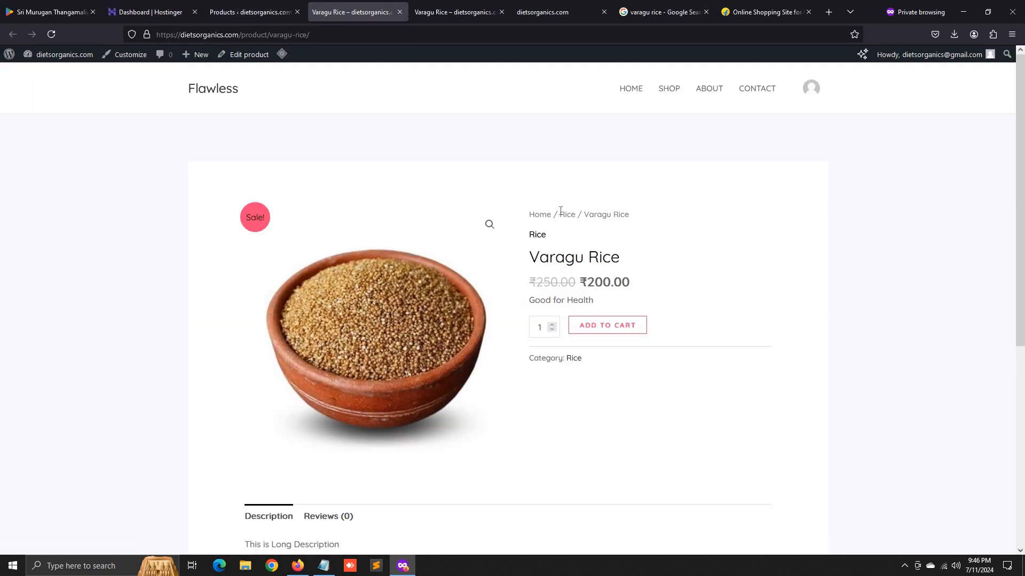
double_click(584, 285)
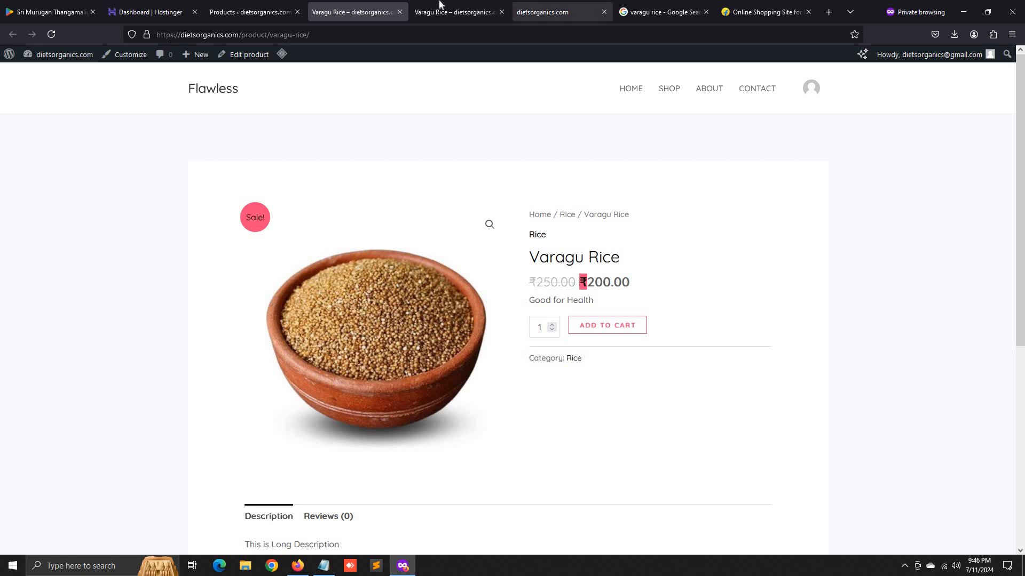
left_click(487, 4)
left_click(529, 6)
scroll(288, 384, "up", 15)
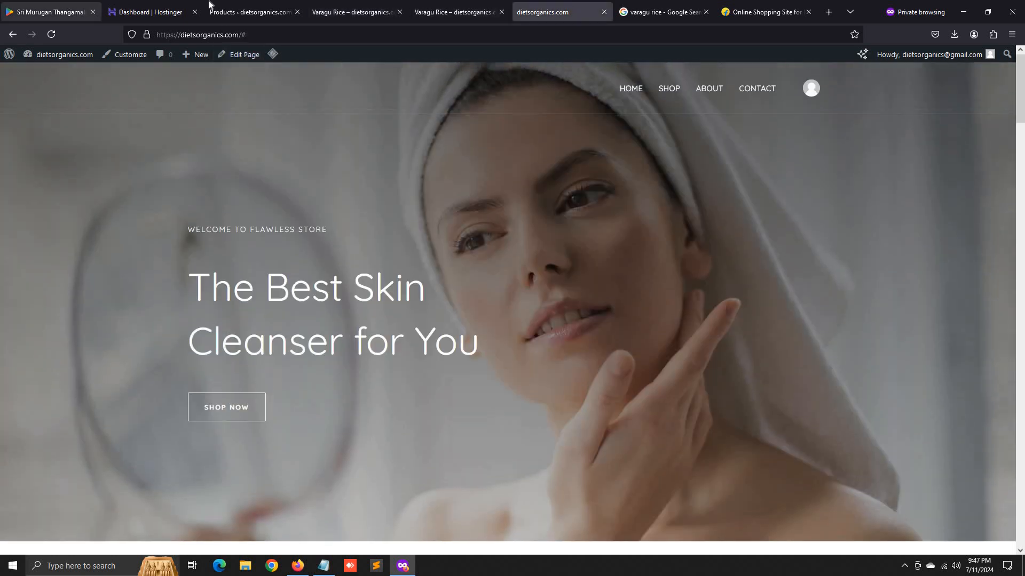
left_click(240, 12)
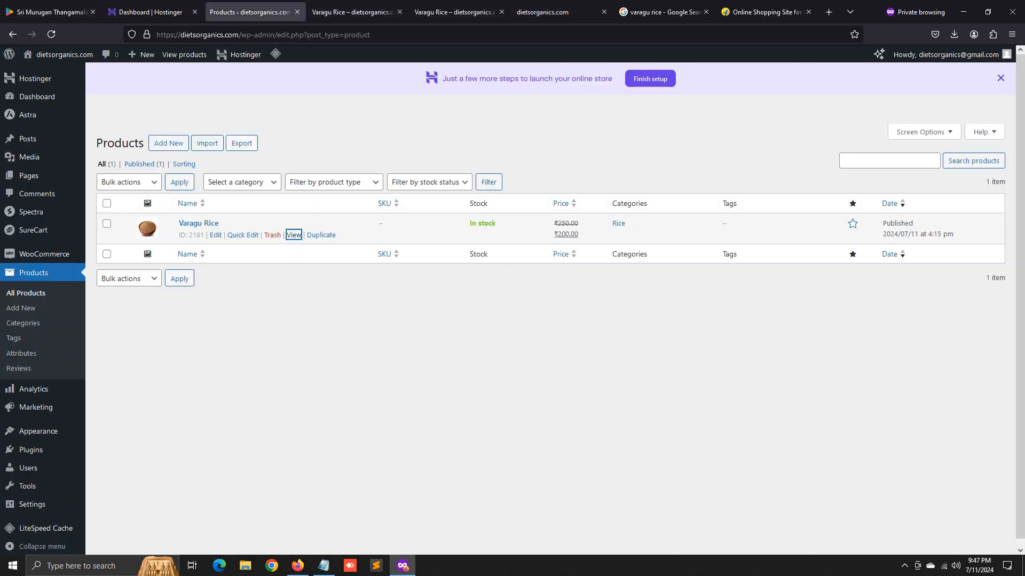
- In Pages, locate 'Home — Front Page' and open it for editing
left_click(42, 178)
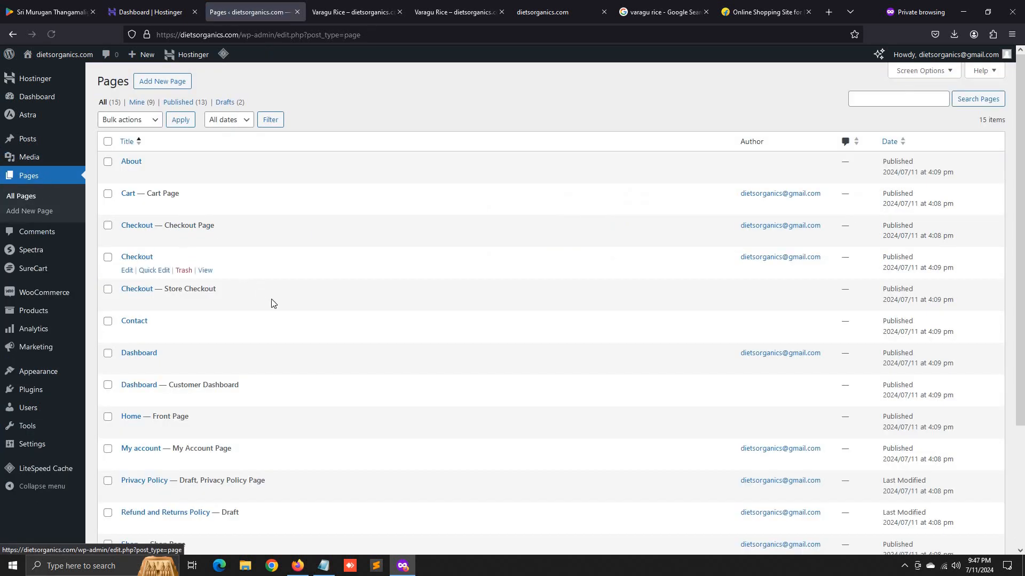
scroll(271, 302, "down", 3)
scroll(214, 341, "down", 2)
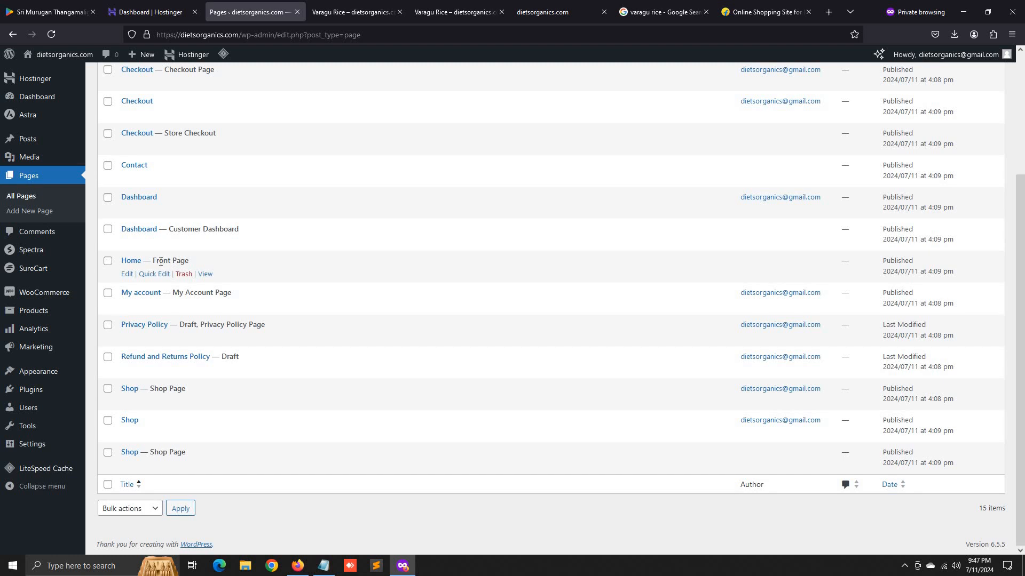
left_click_drag(178, 263, 187, 263)
left_click(538, 11)
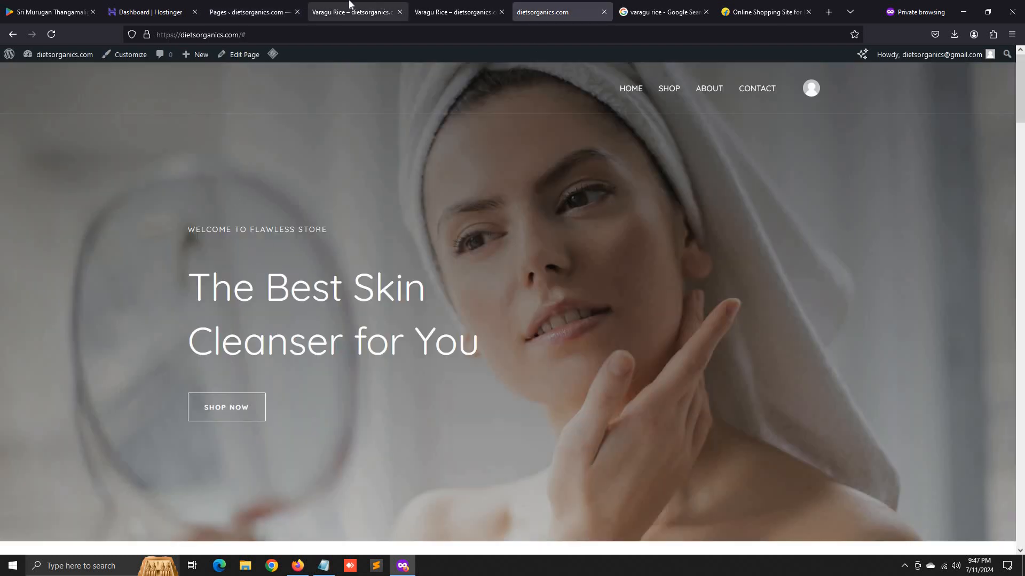
left_click(251, 12)
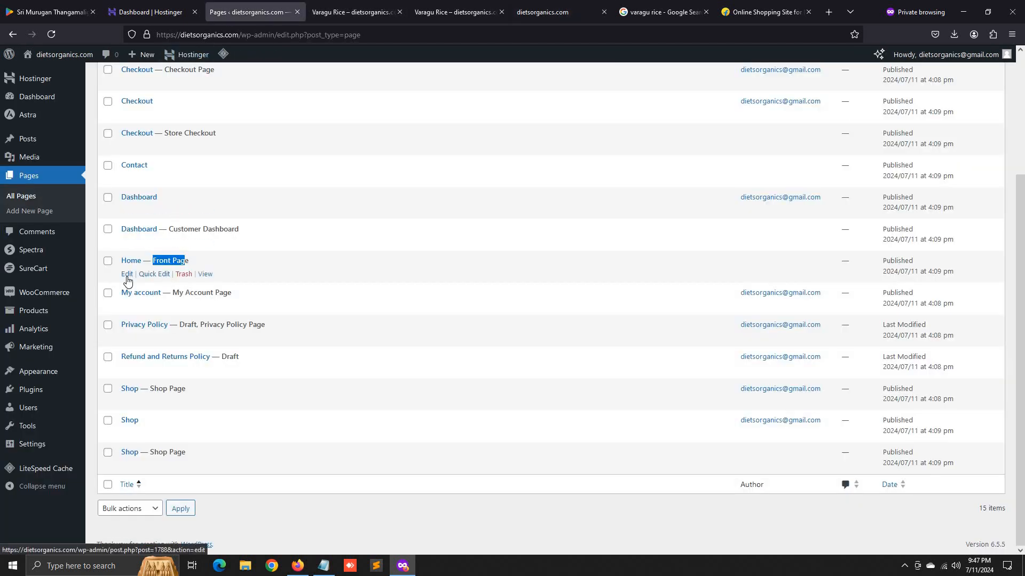
left_click(127, 275)
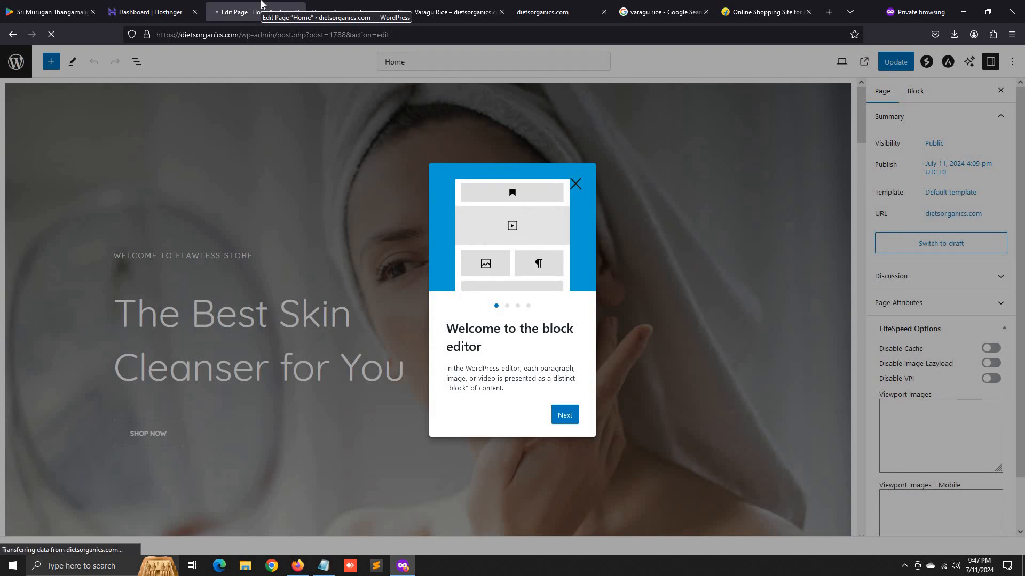
- Dismiss the welcome guide and select the Product List and New Arrivals button blocks
left_click(575, 184)
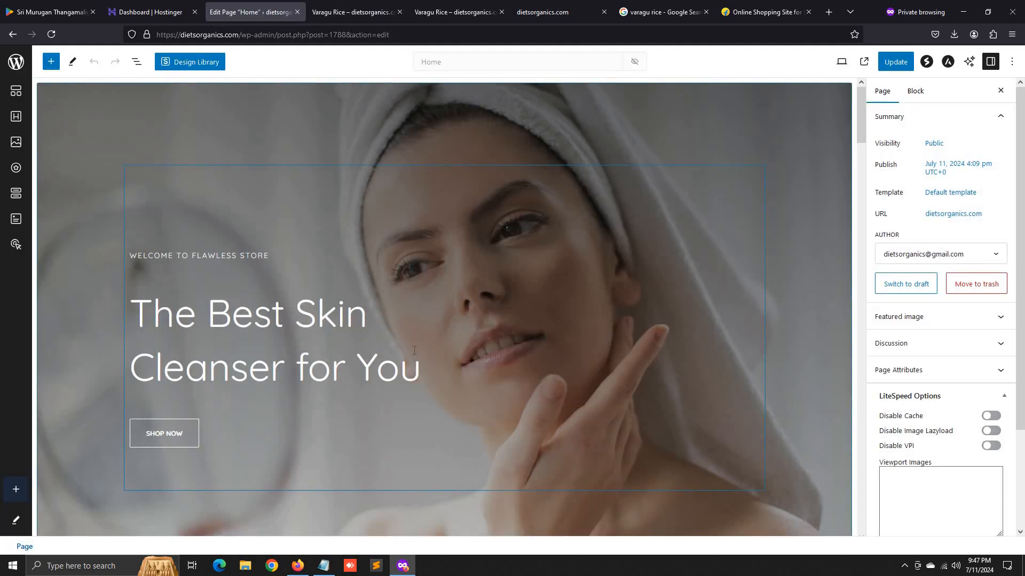
scroll(412, 363, "down", 5)
scroll(411, 363, "down", 7)
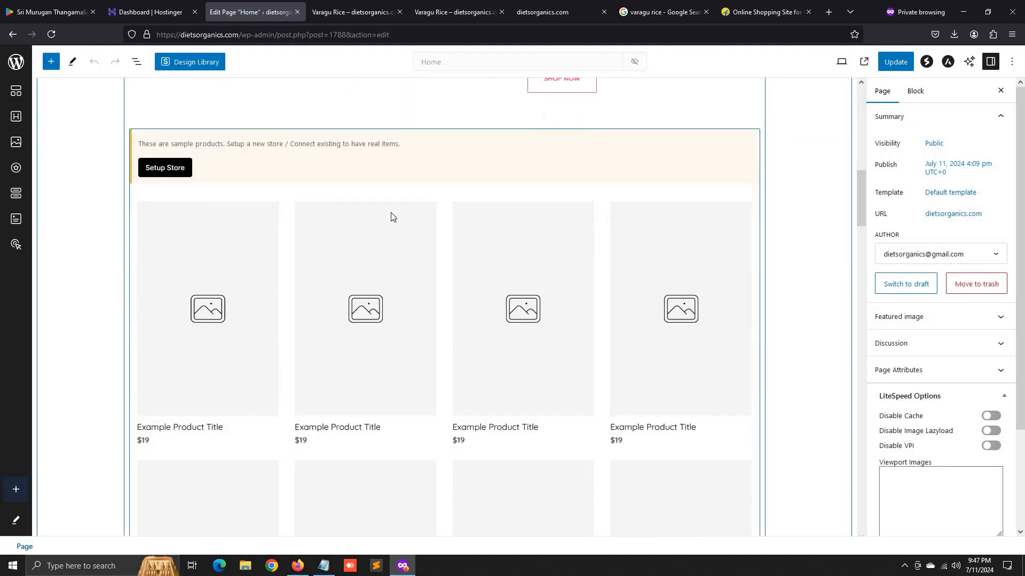
left_click(388, 217)
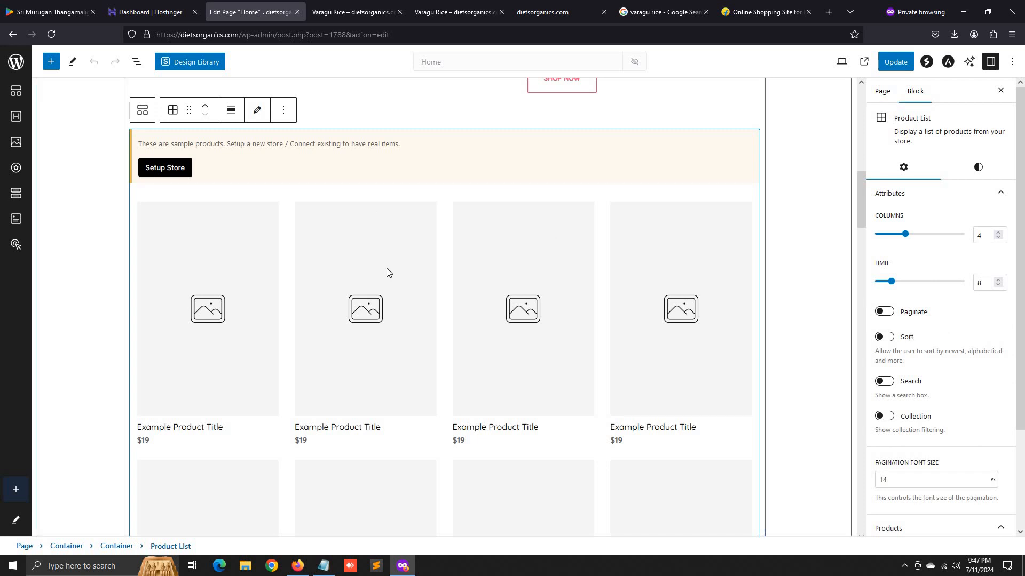
scroll(609, 373, "up", 5)
scroll(415, 366, "up", 1)
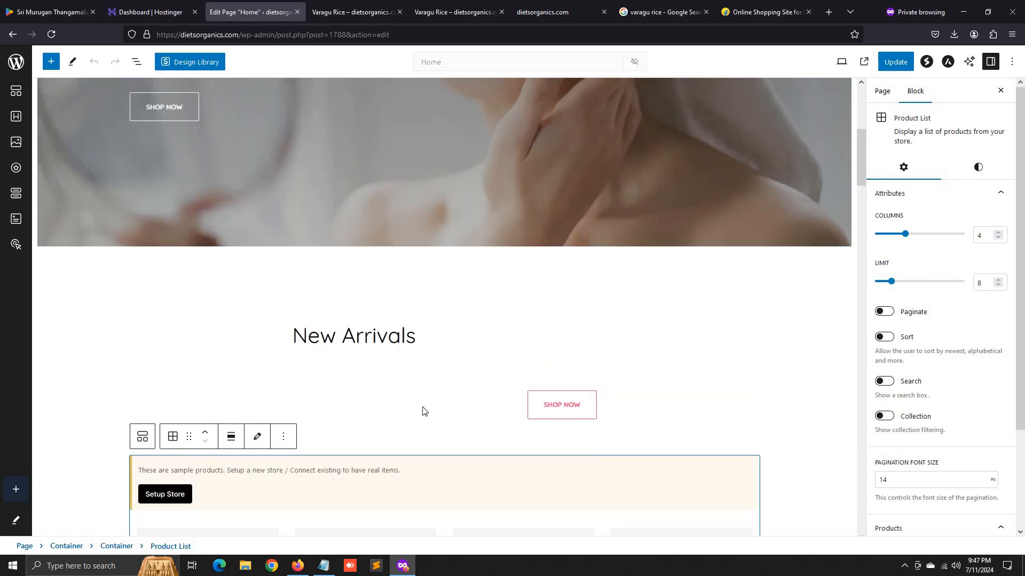
left_click(419, 409)
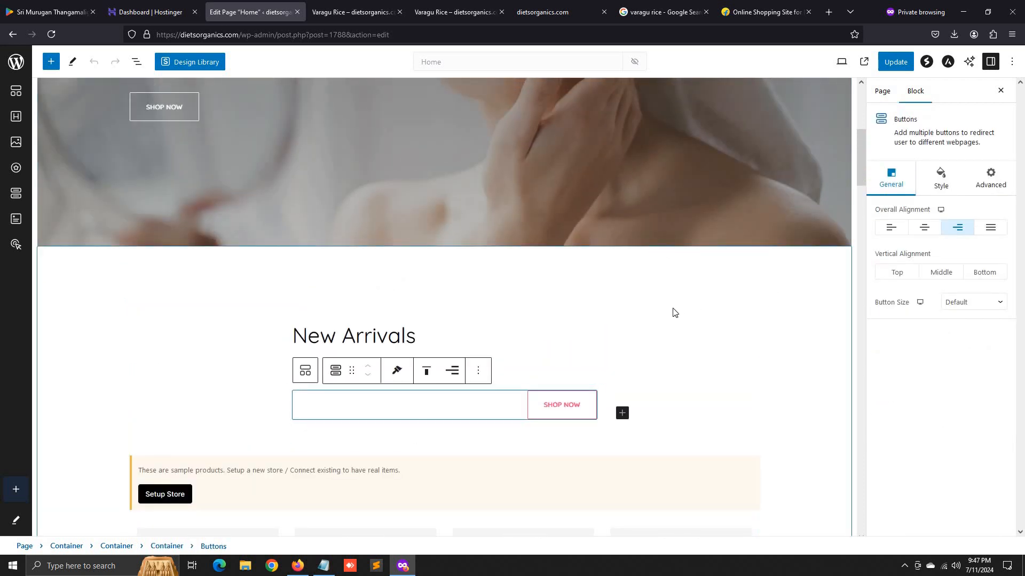
scroll(347, 345, "down", 9)
scroll(291, 312, "down", 10)
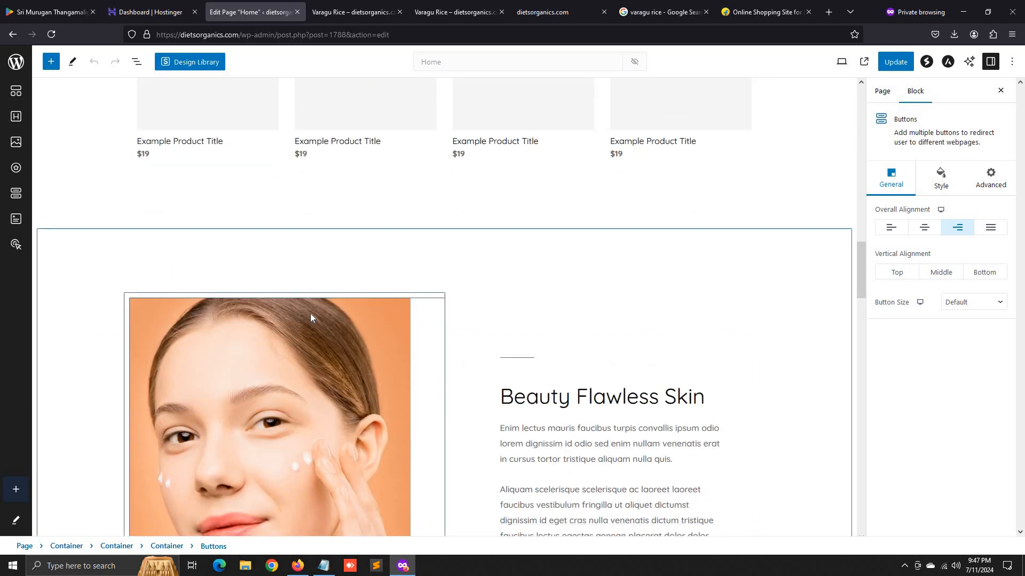
- Inspect the Beauty Flawless Skin image's style and advanced settings, then exit to Pages
left_click(317, 269)
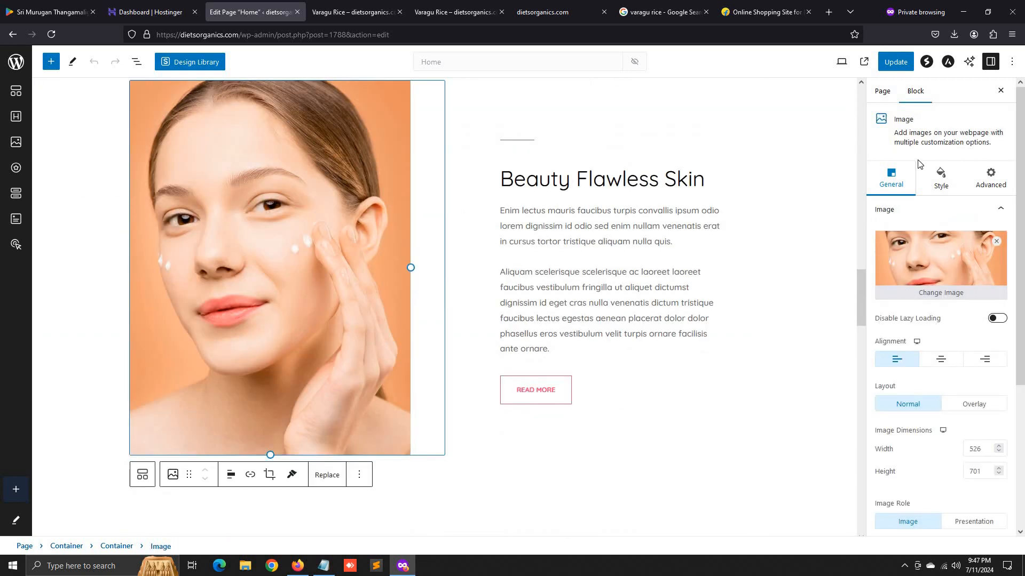
left_click(937, 187)
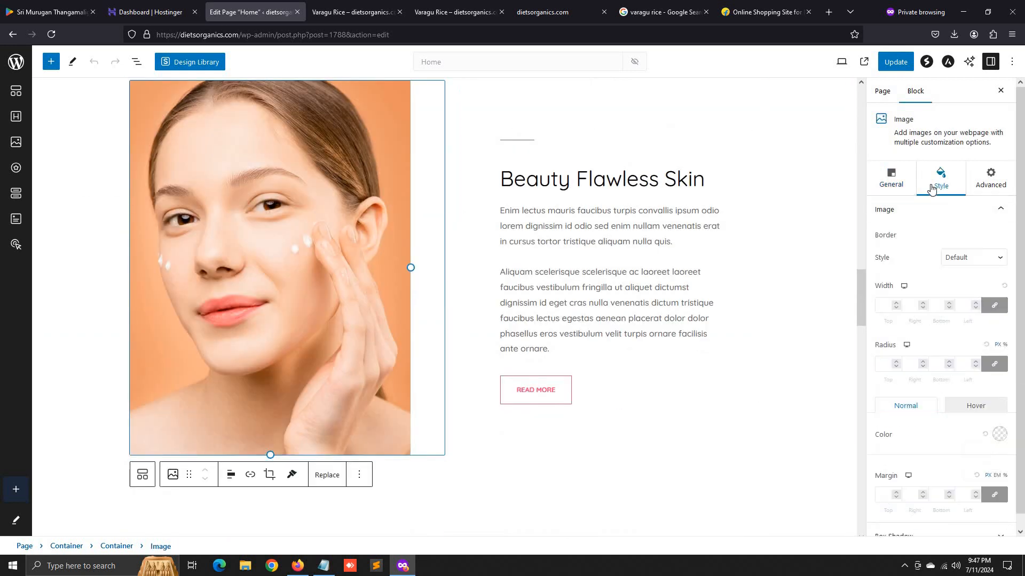
left_click(988, 189)
scroll(375, 427, "down", 15)
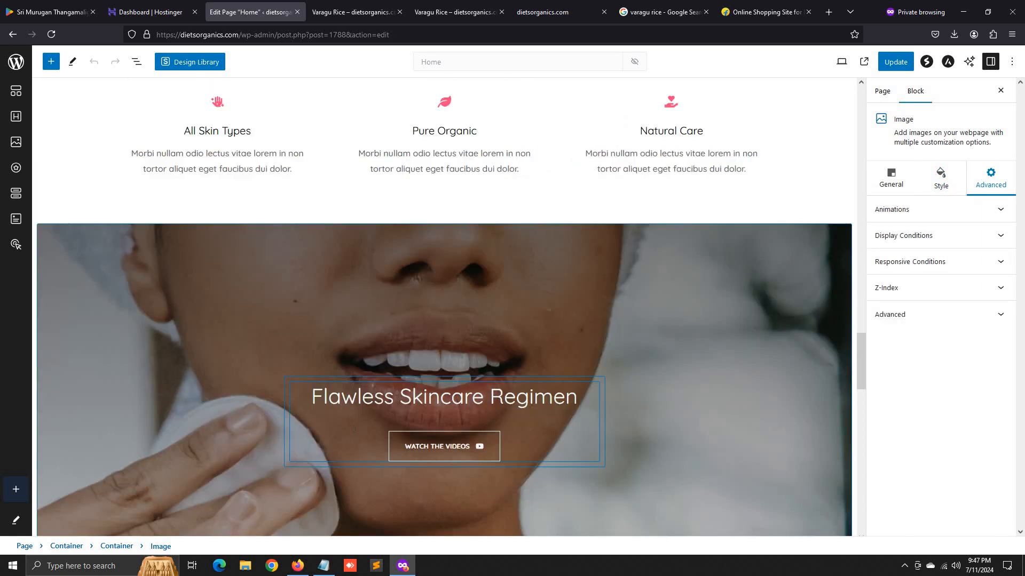
scroll(587, 454, "down", 8)
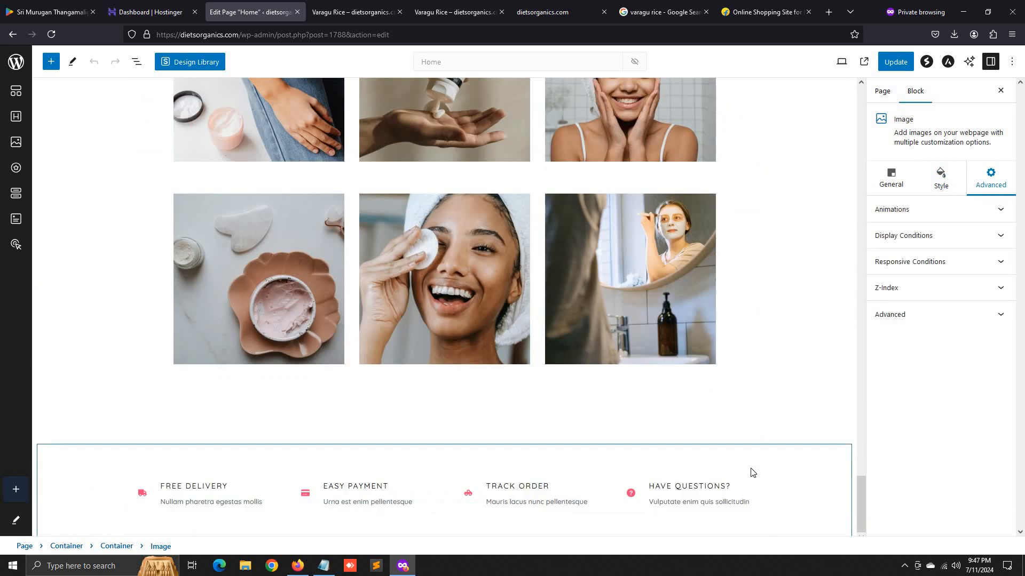
scroll(751, 469, "up", 15)
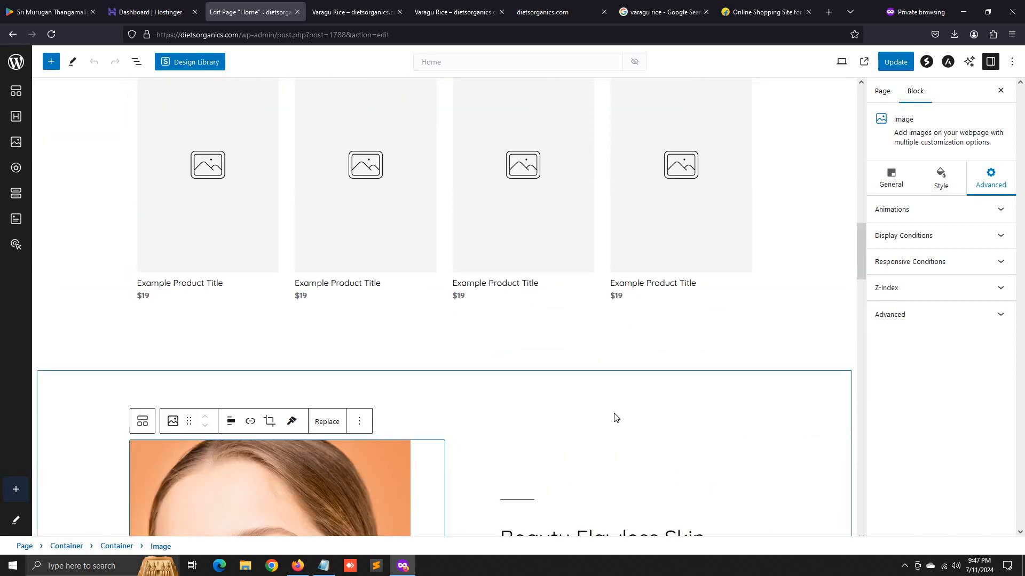
scroll(616, 418, "up", 6)
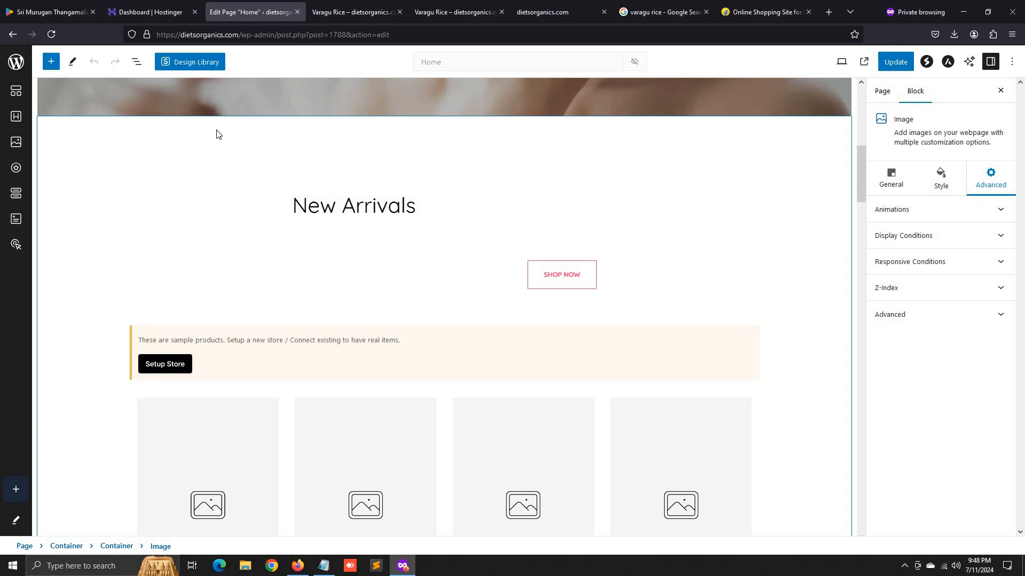
left_click(7, 62)
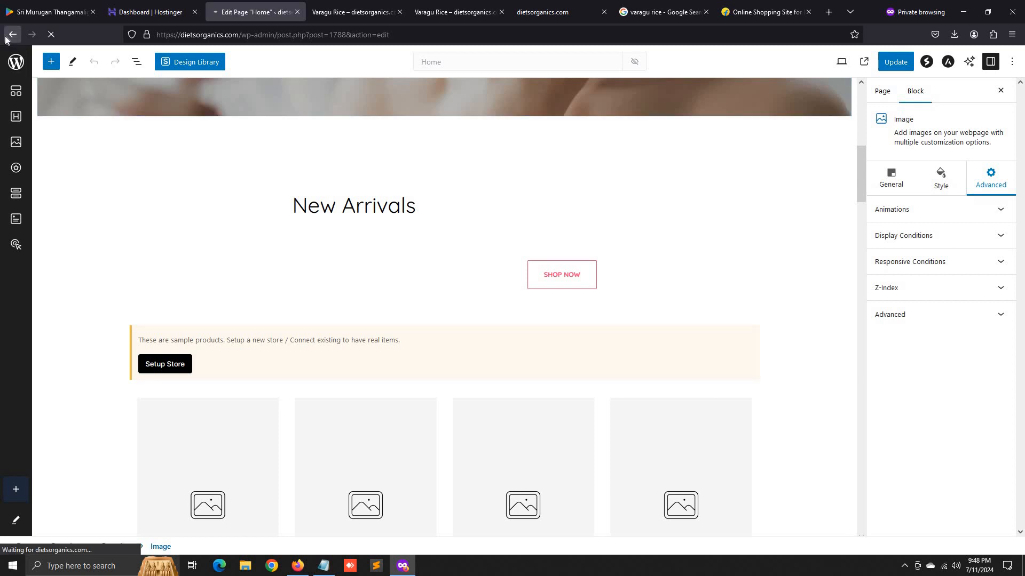
scroll(172, 315, "up", 3)
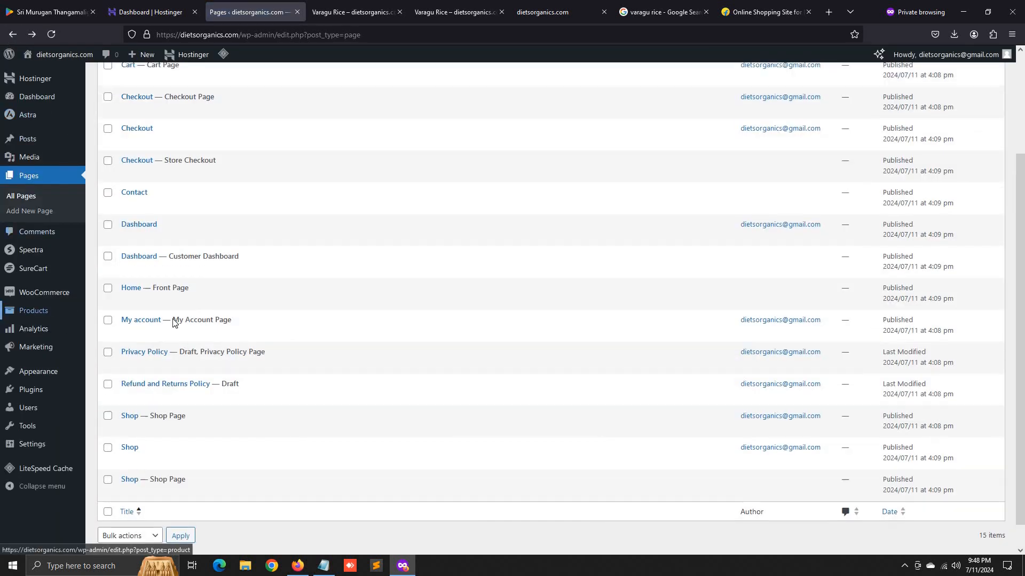